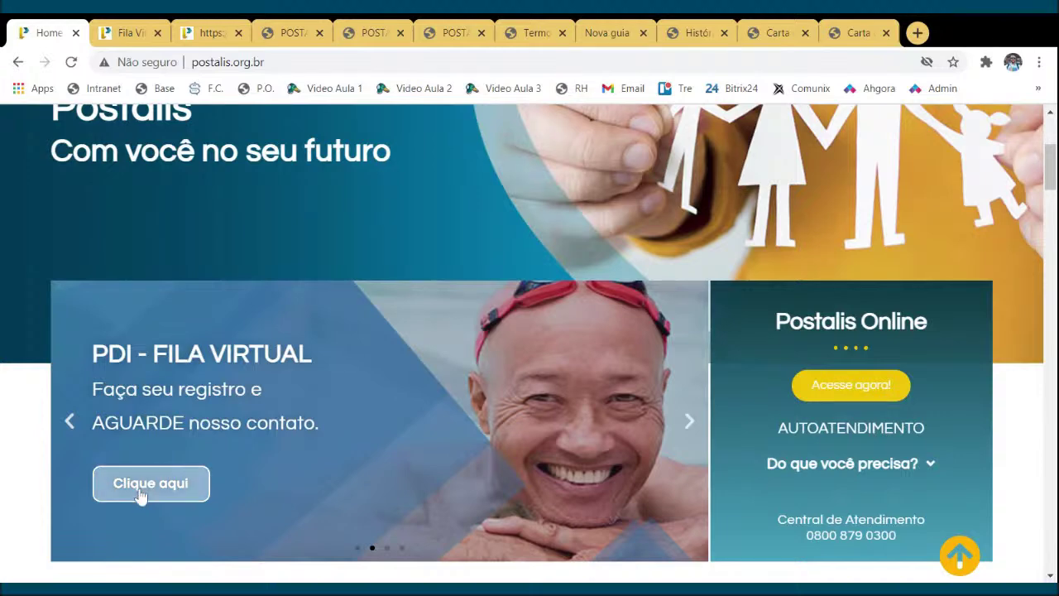
Step: Open the Fila Virtual article about PDI and its virtual queue registration form
left_click(136, 35)
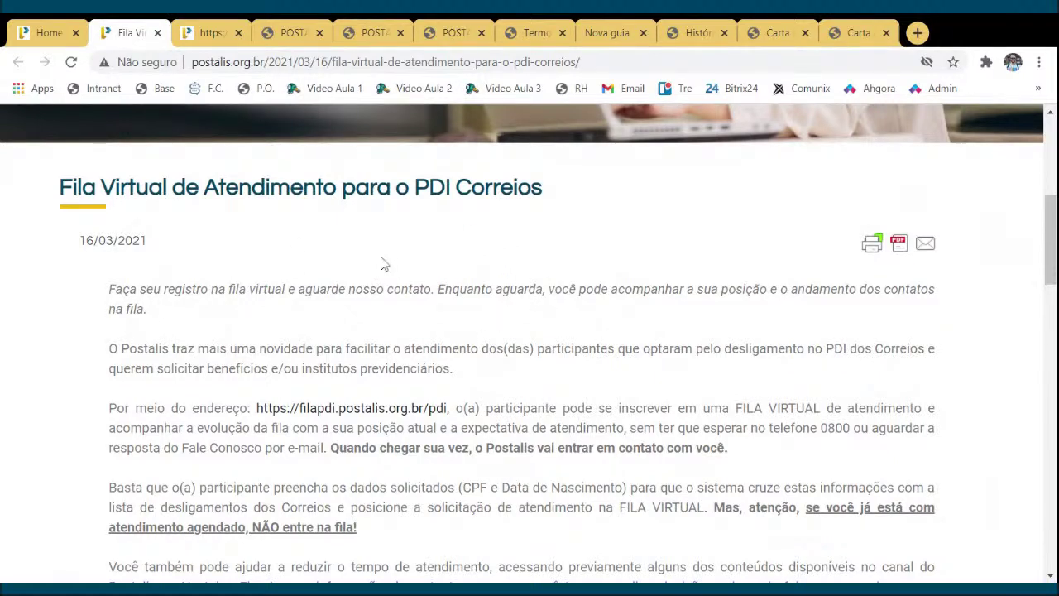
scroll(298, 282, "down", 2)
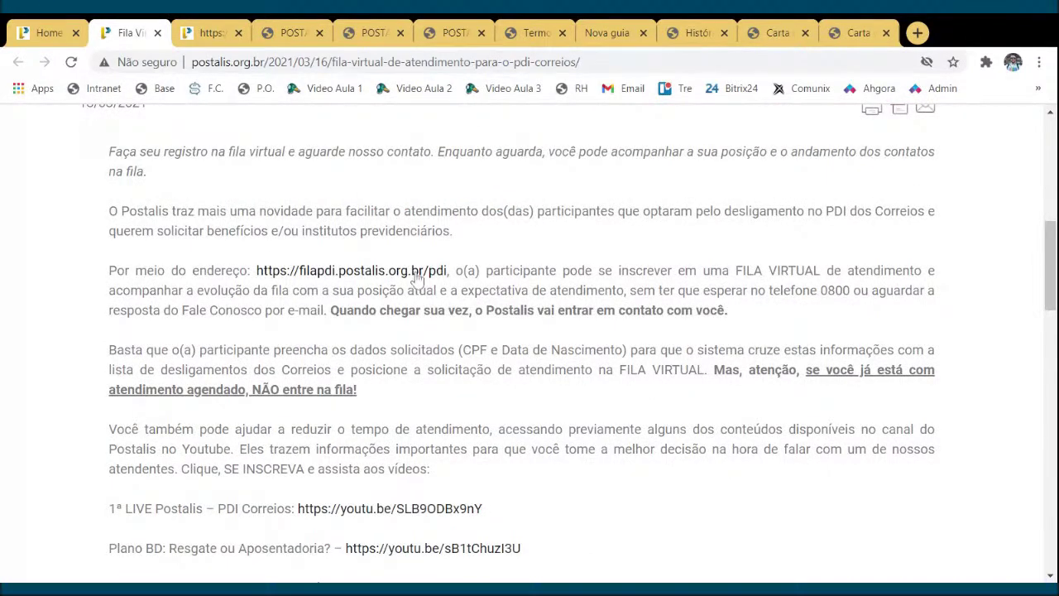
left_click(339, 273)
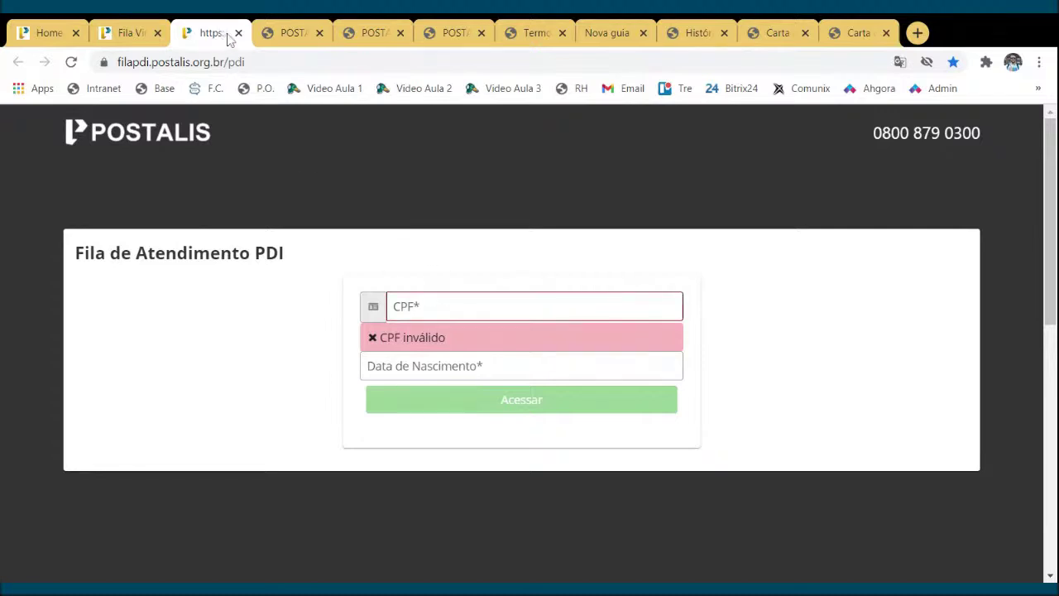
Step: Review the scheduled-appointments warning, close the article and form tabs, and return to the home page
left_click(152, 33)
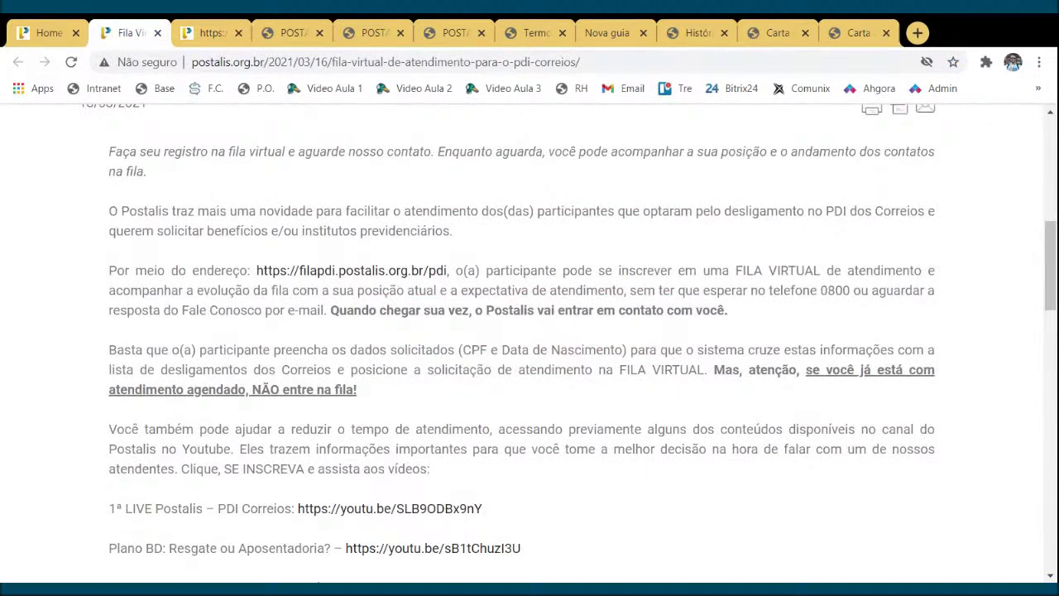
left_click_drag(807, 370, 357, 389)
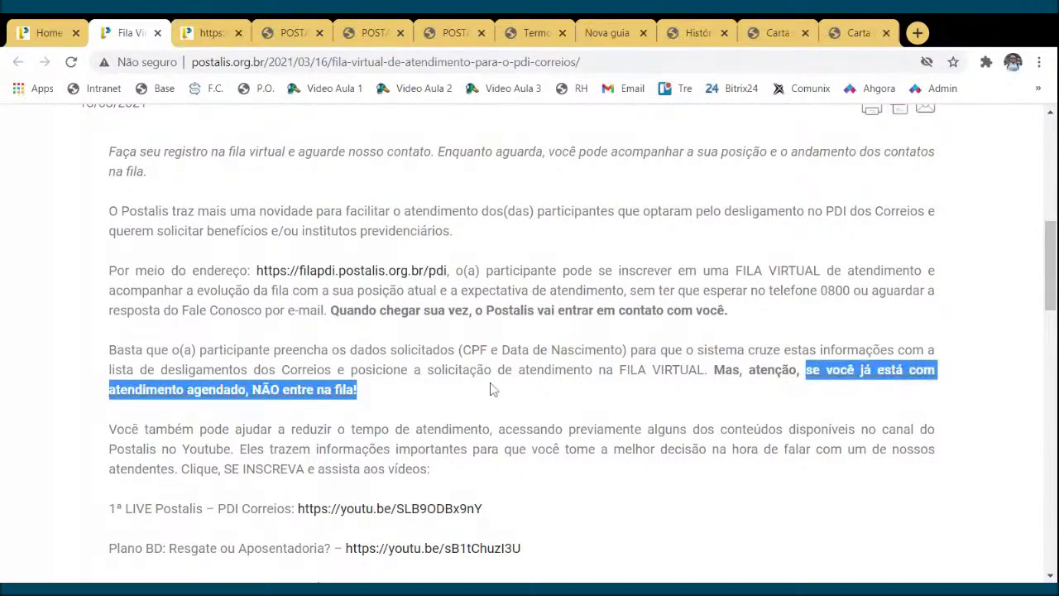
left_click(365, 392)
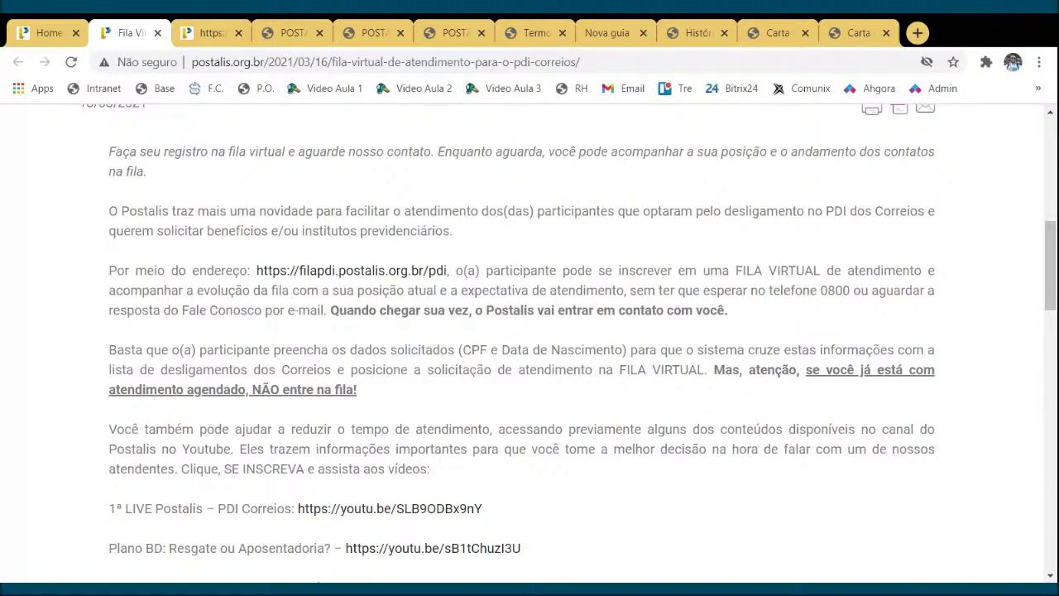
left_click(157, 33)
left_click(157, 33)
left_click(48, 33)
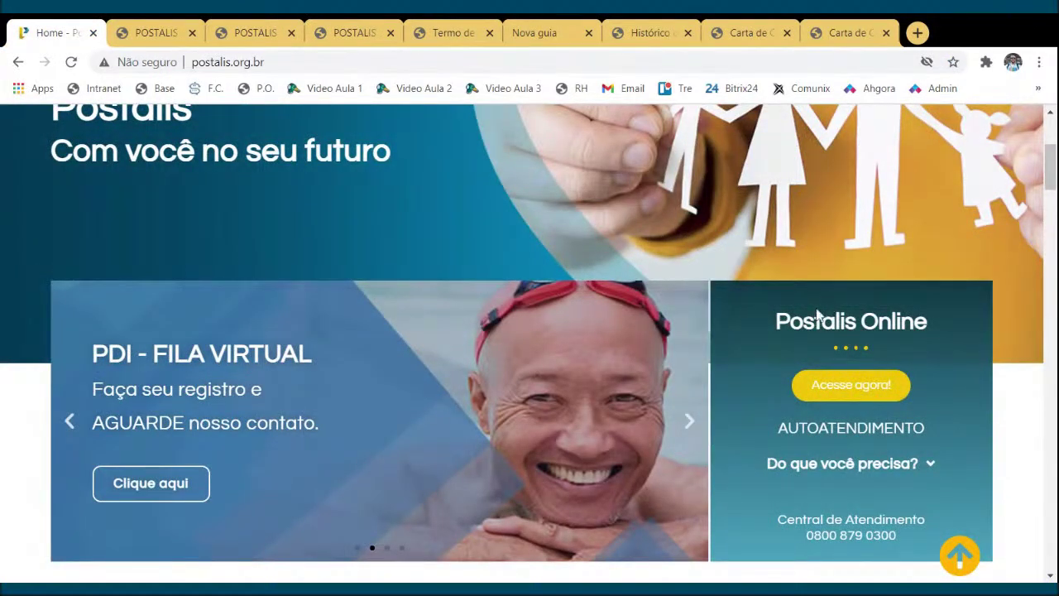
Step: Open Postalis Online, check the login and password pages, then close both POSTALIS login tabs
left_click(861, 398)
left_click(135, 33)
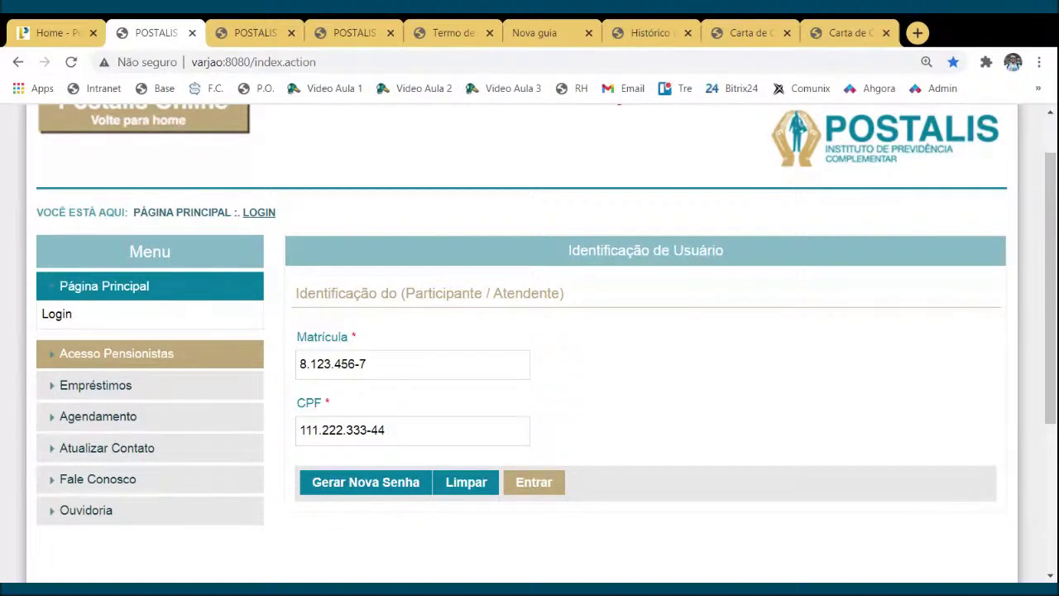
left_click(244, 27)
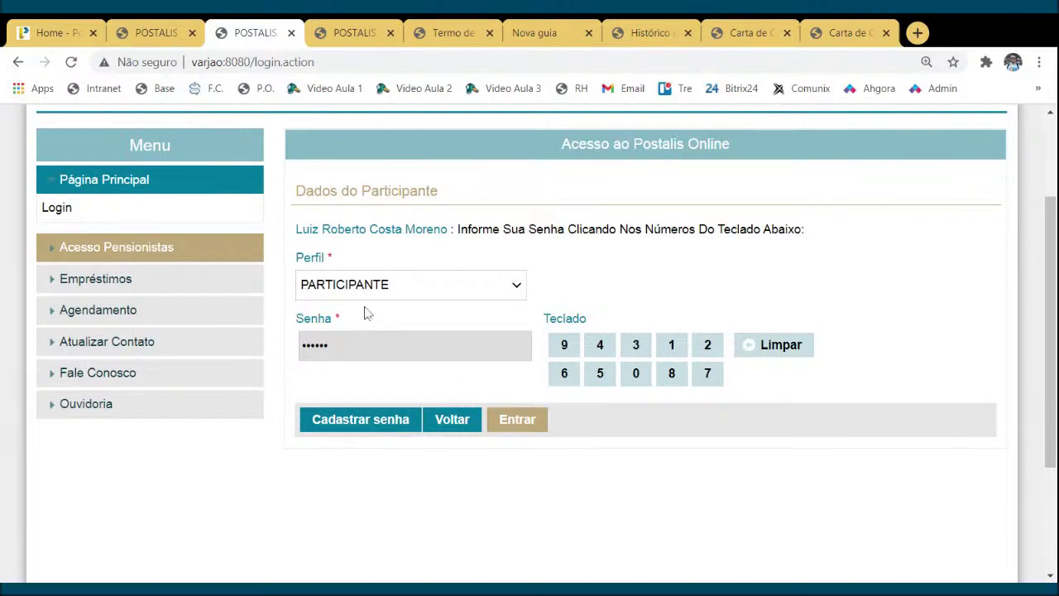
left_click(199, 32)
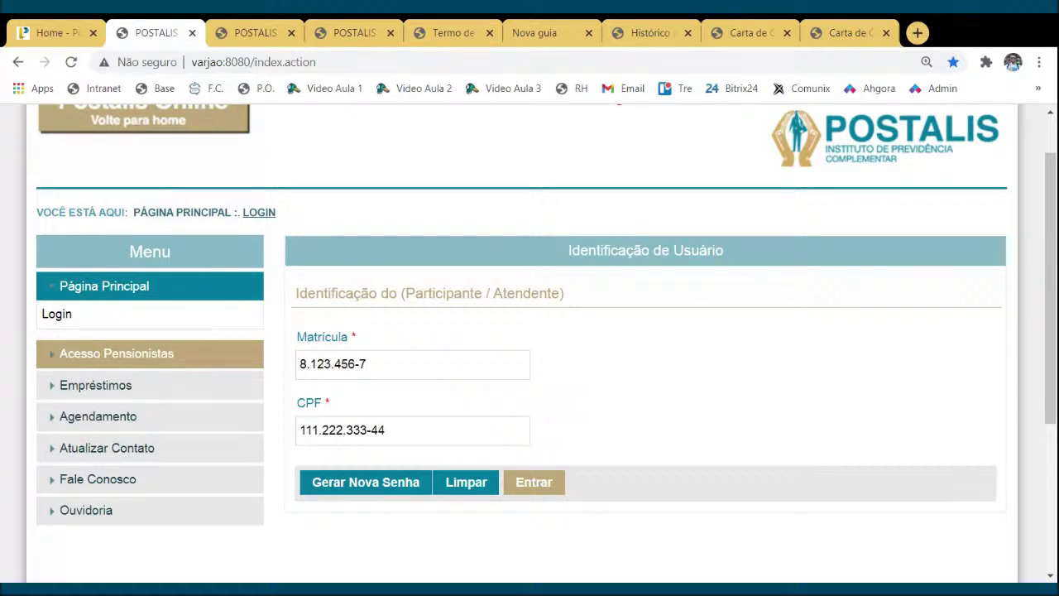
left_click(192, 33)
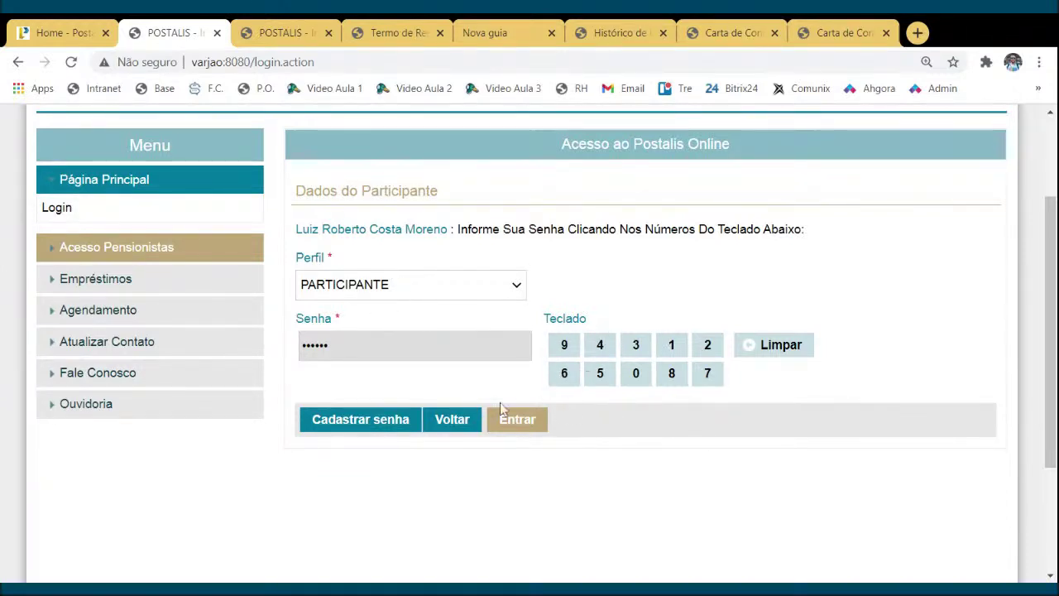
left_click(216, 33)
Step: Go back to the participant's home page and scroll to Planos, showing PostalPrev and PBD
scroll(367, 319, "up", 3)
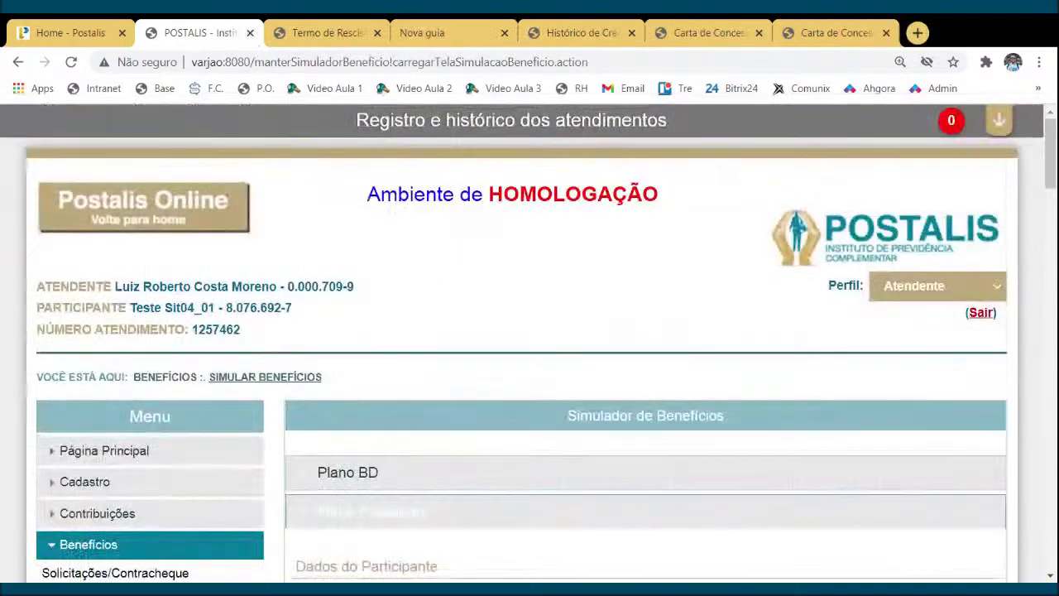
left_click(212, 221)
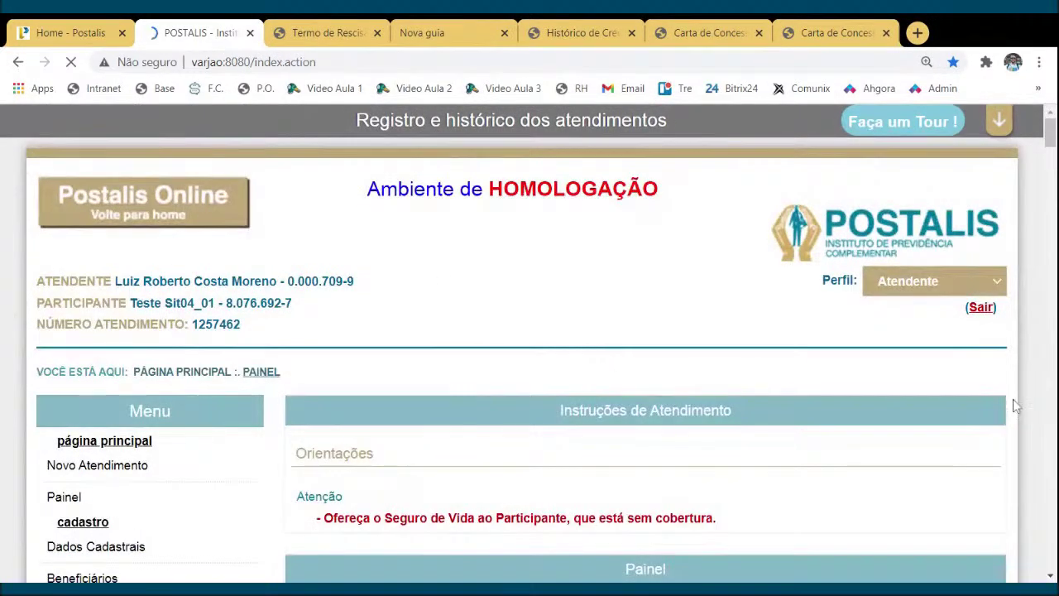
left_click_drag(1054, 133, 1055, 189)
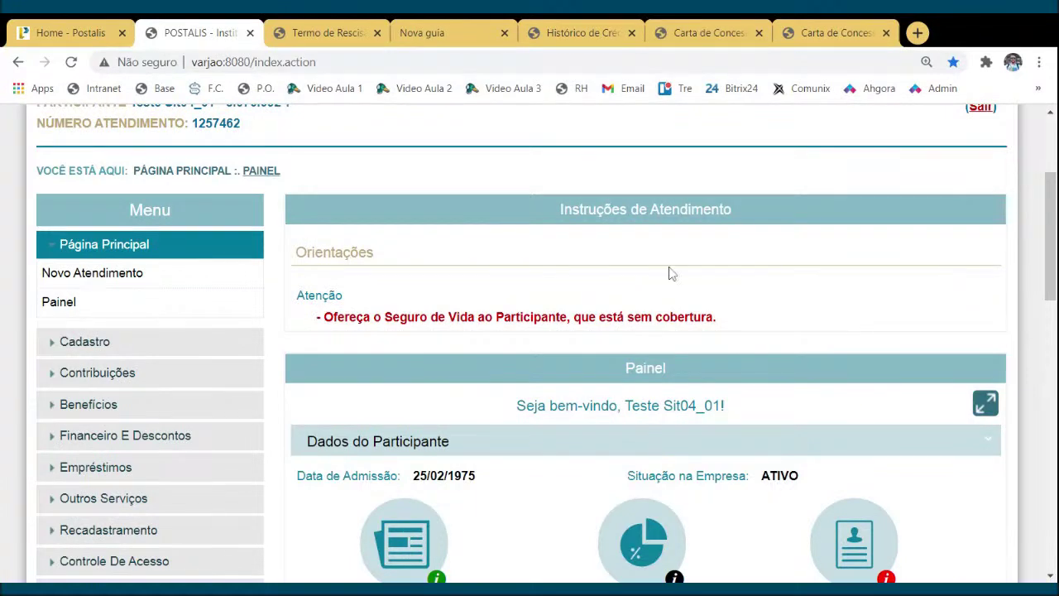
scroll(1053, 230, "down", 3)
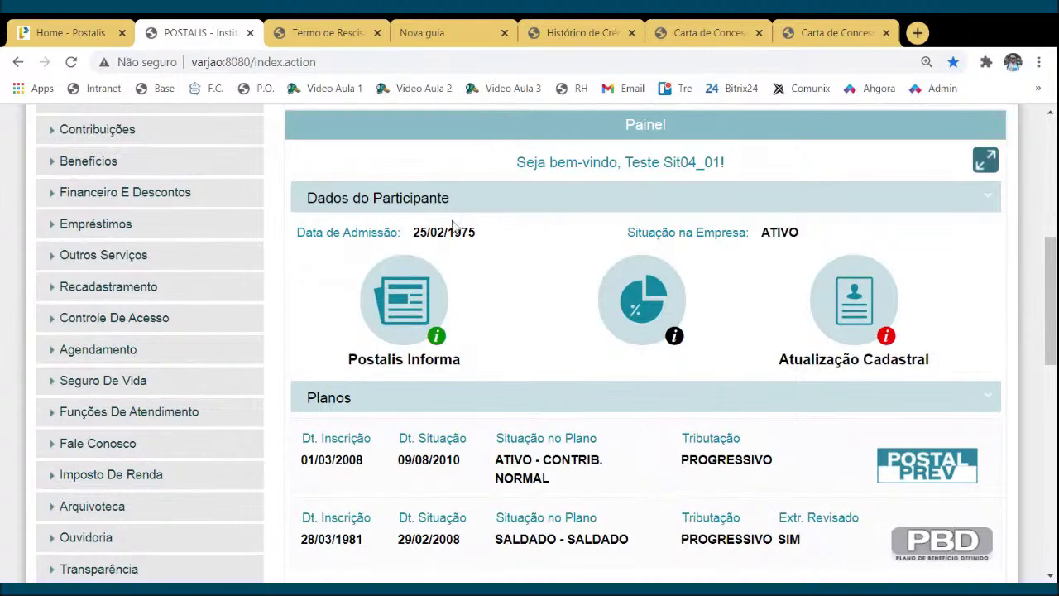
scroll(1053, 321, "down", 2)
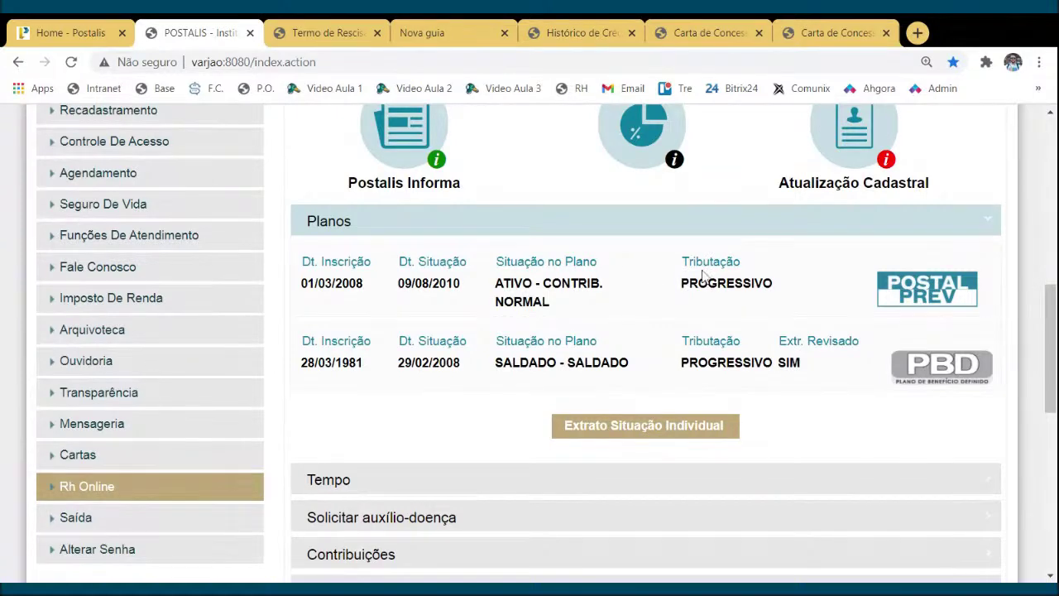
double_click(717, 282)
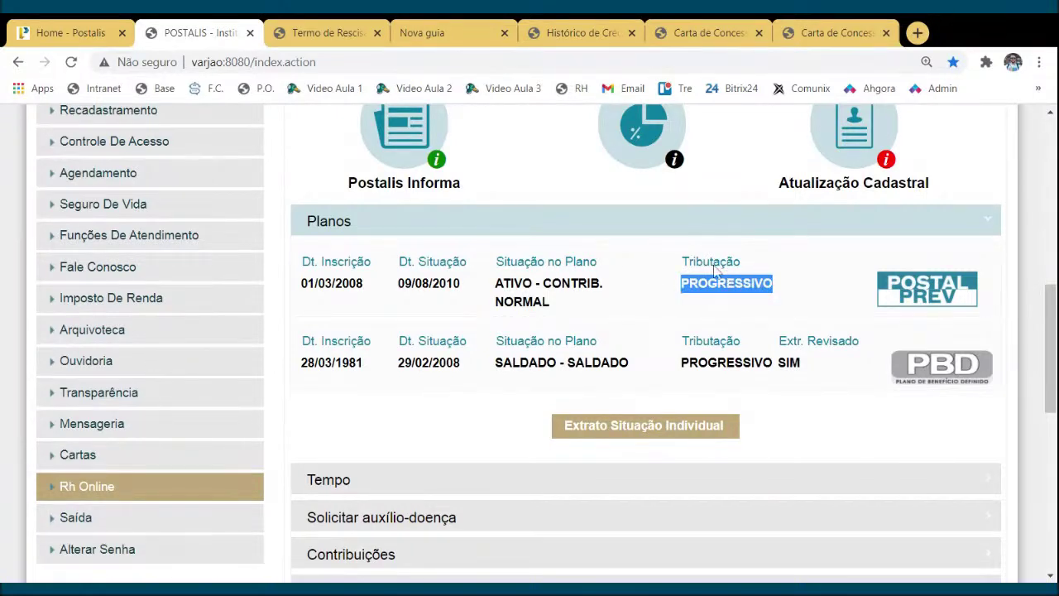
left_click(717, 326)
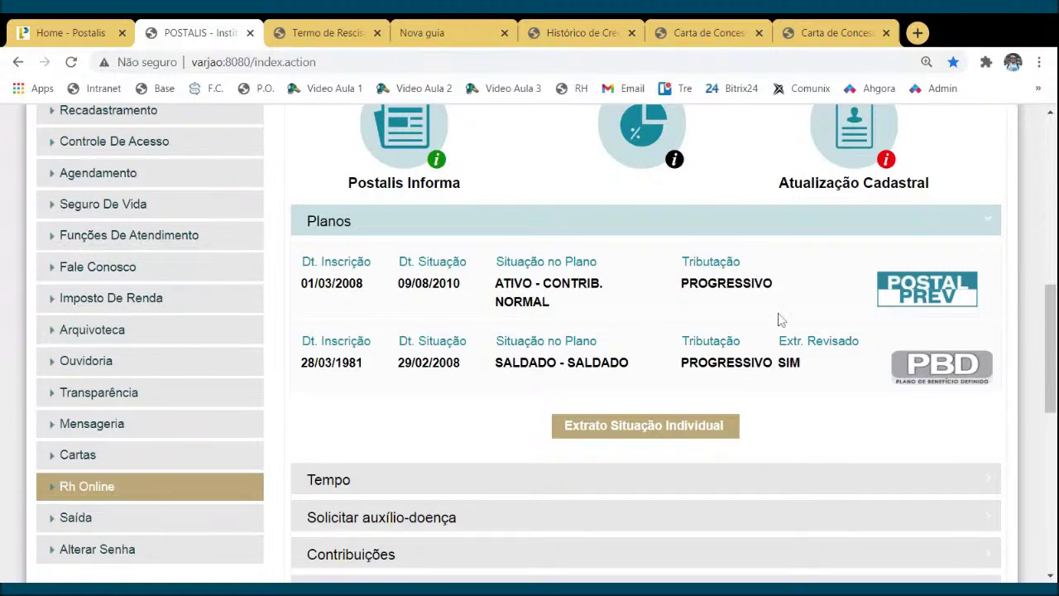
double_click(789, 363)
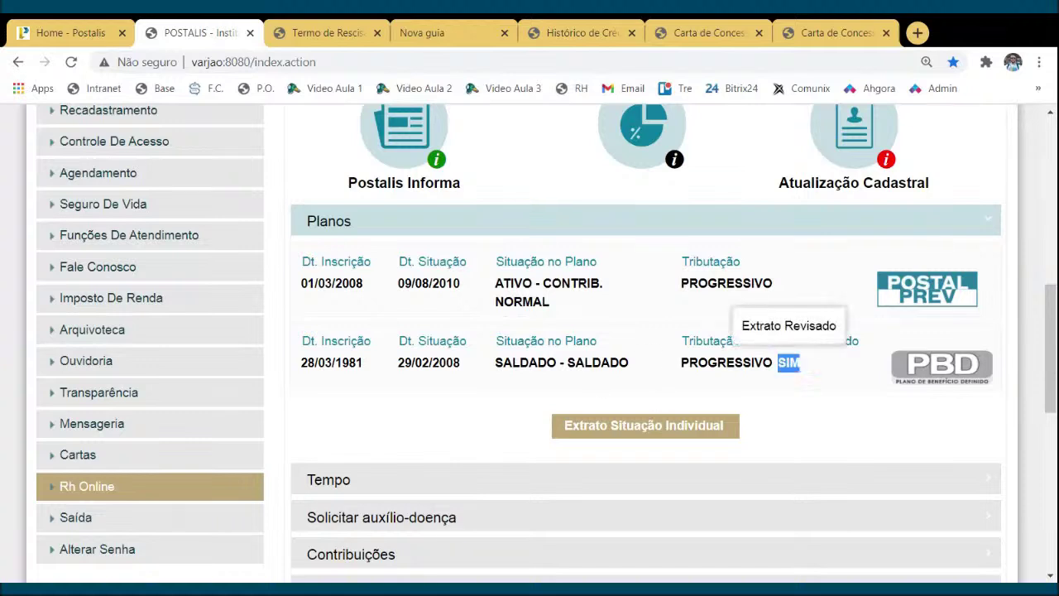
left_click(817, 352)
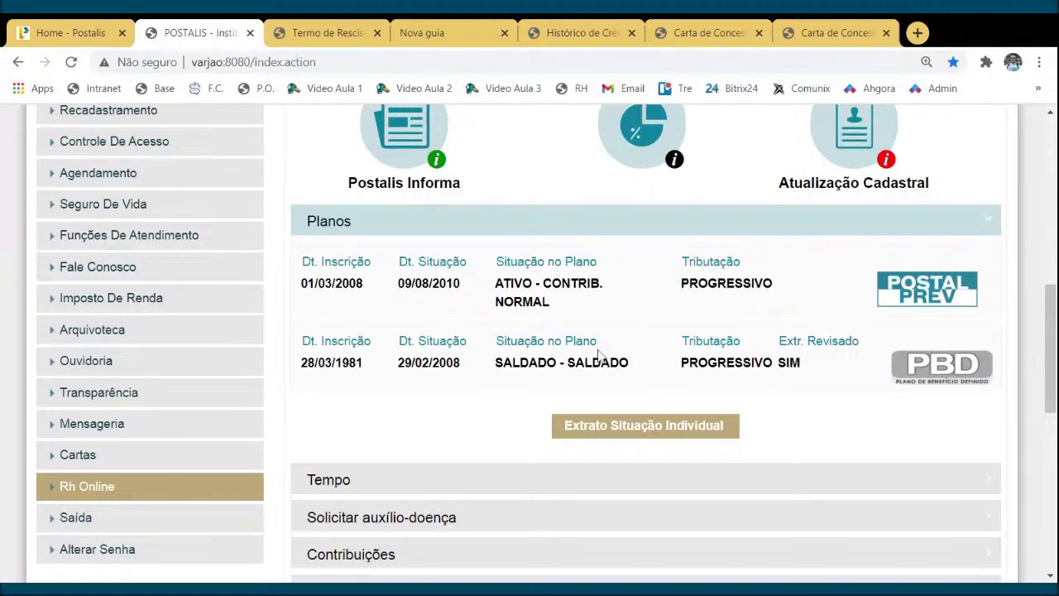
scroll(579, 359, "down", 3)
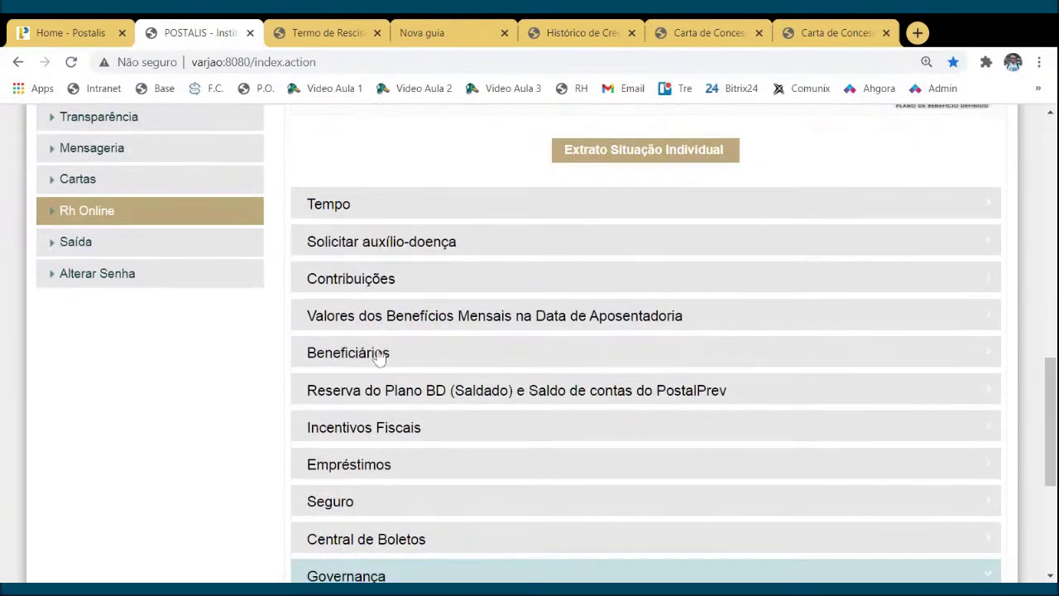
left_click(378, 354)
scroll(554, 359, "down", 3)
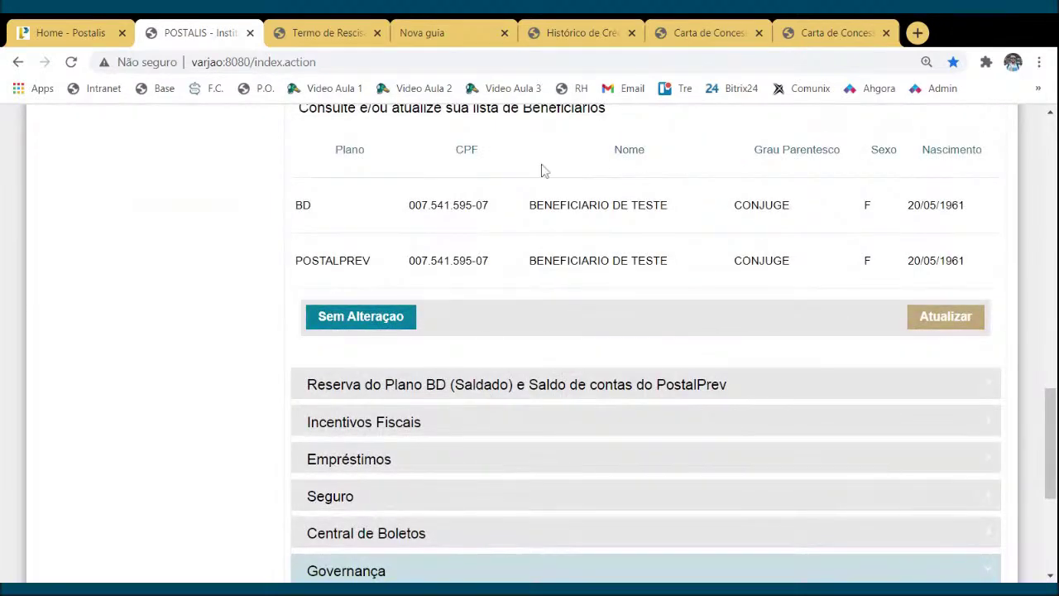
scroll(751, 260, "up", 2)
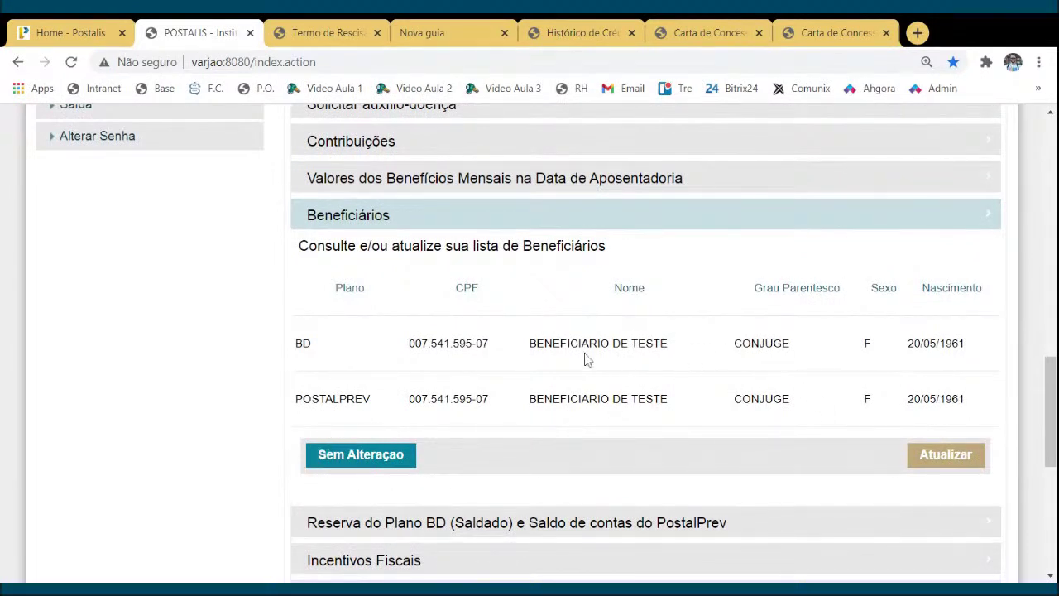
left_click(407, 222)
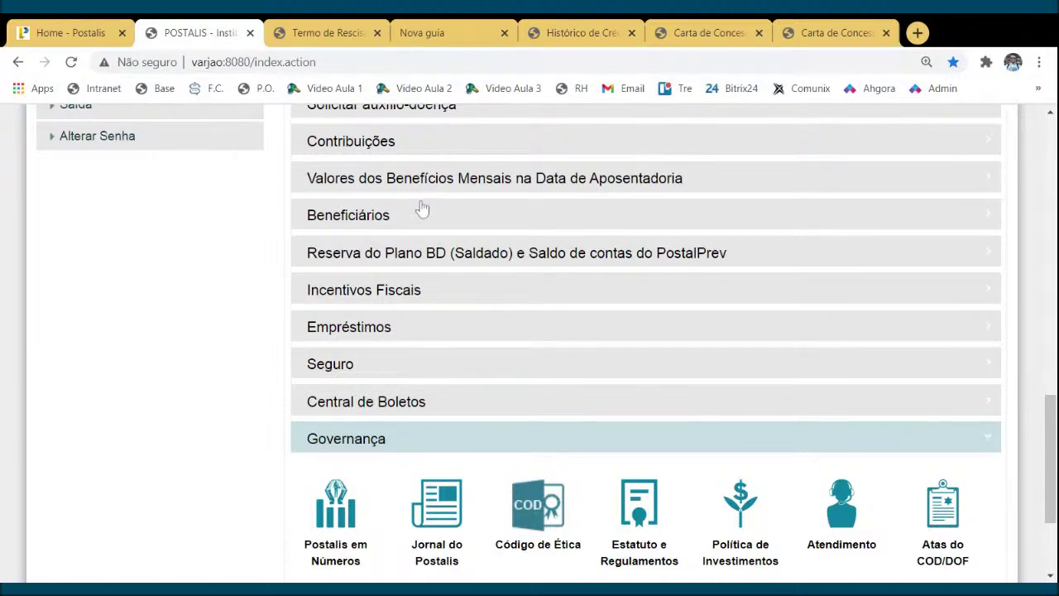
scroll(502, 375, "up", 7)
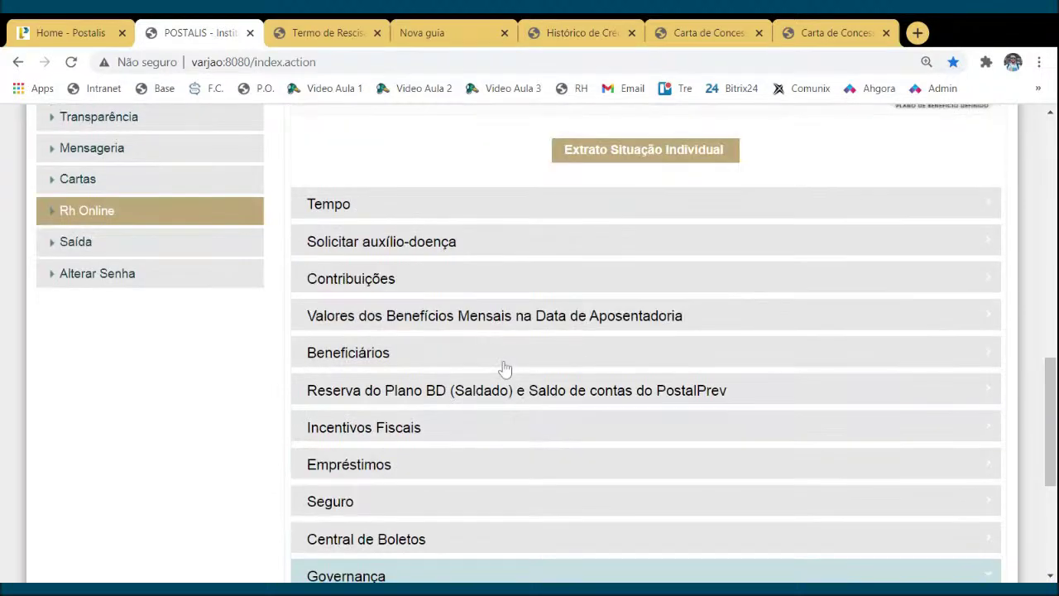
Step: Open Simular Benefícios from the Benefícios entry in the left menu
scroll(497, 371, "up", 5)
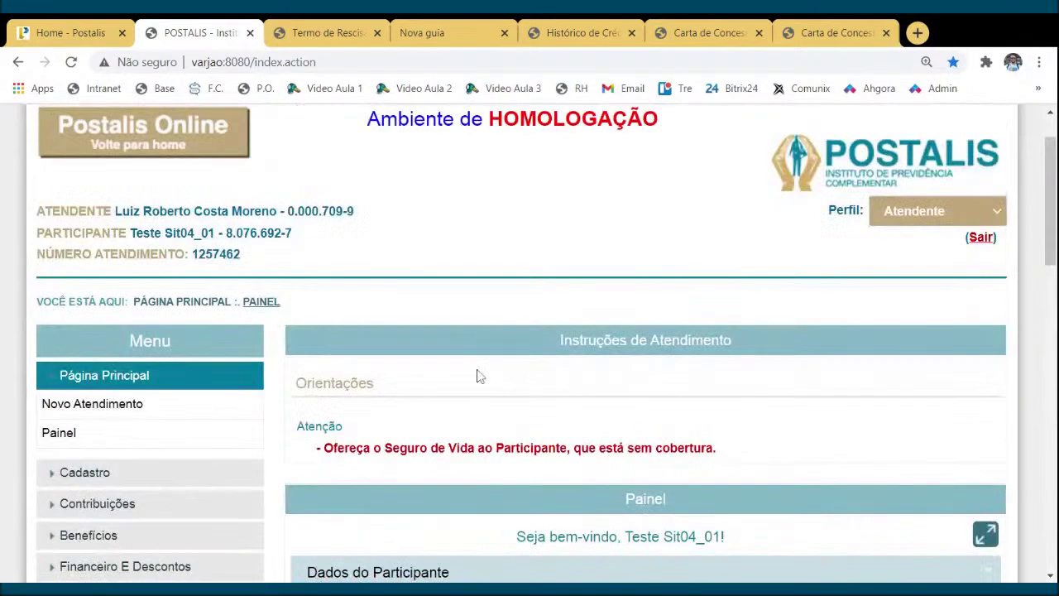
scroll(355, 310, "down", 2)
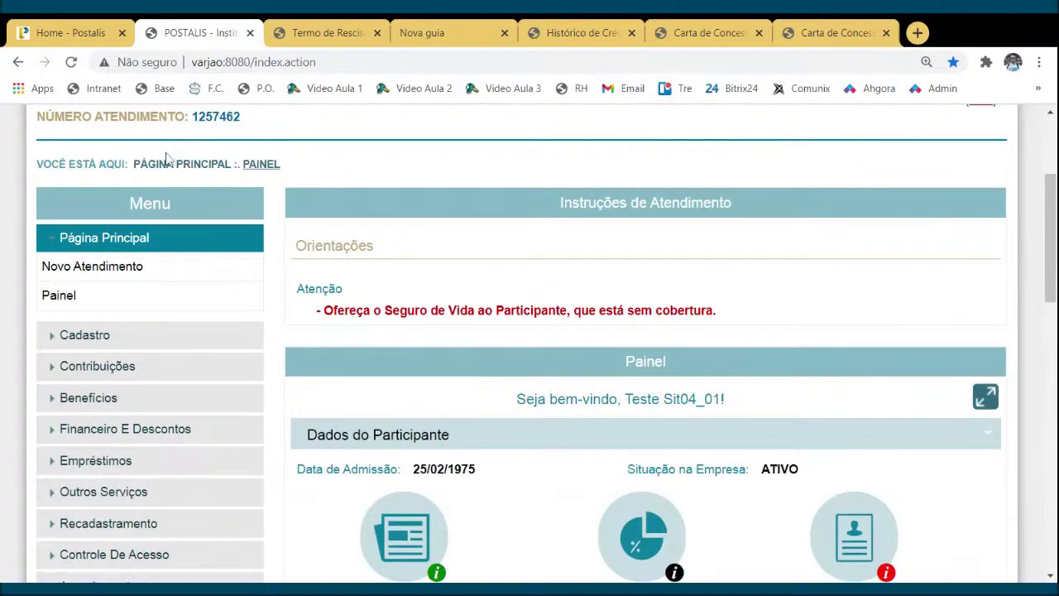
left_click(126, 404)
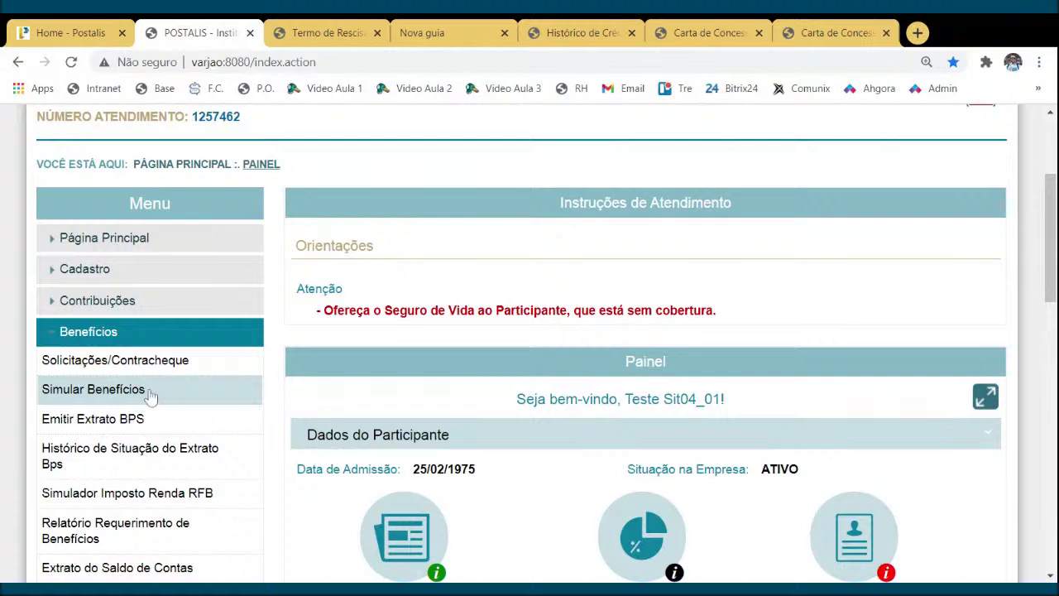
left_click(151, 398)
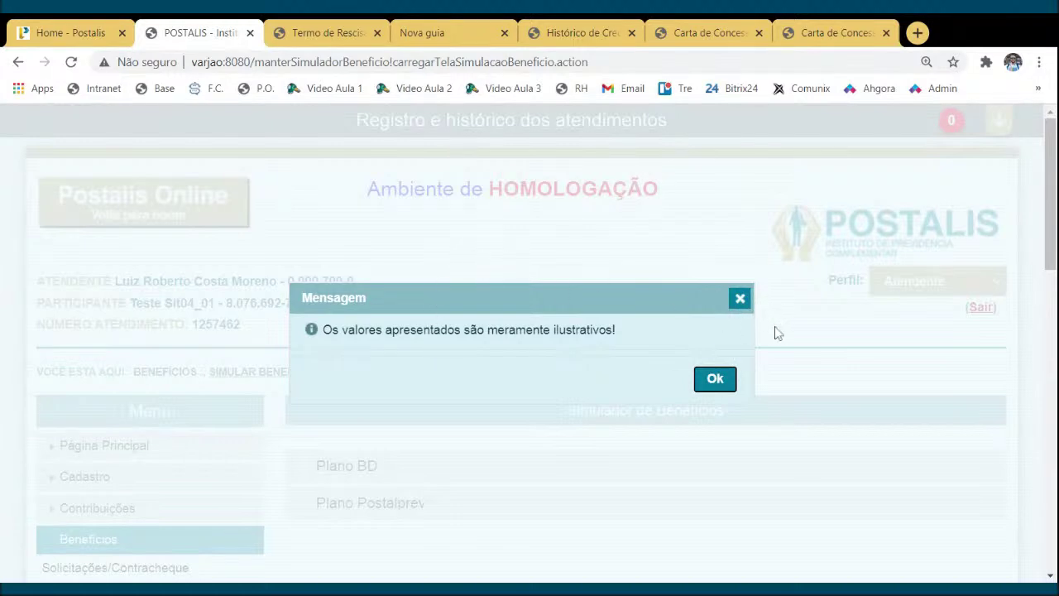
Step: Dismiss the Mensagem notice so the simulator lists Plano BD and Plano Postalprev
left_click(715, 379)
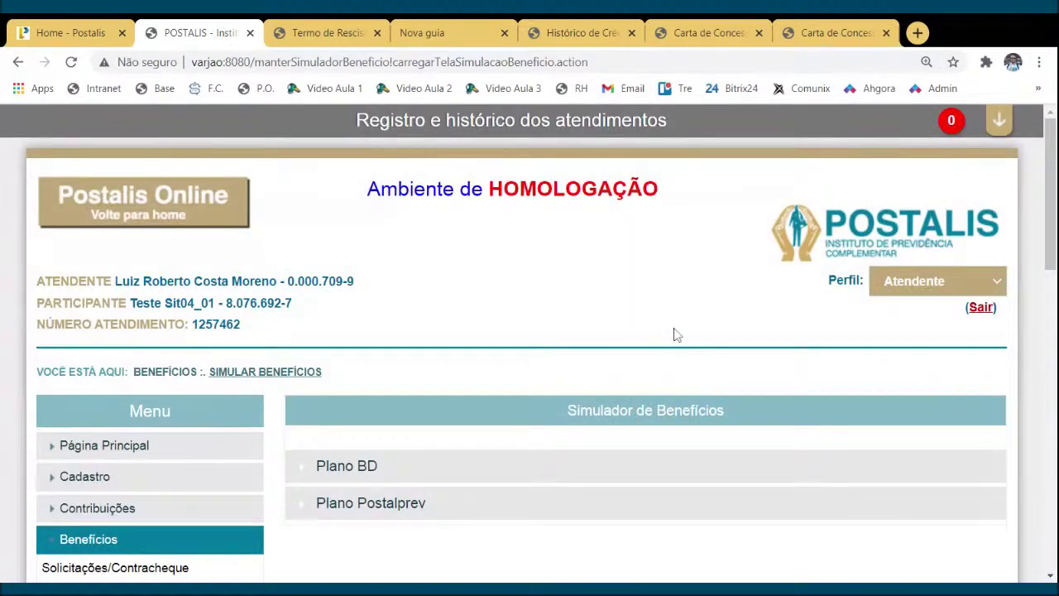
Step: Expand the Plano BD simulation and scroll through its Contribuição values
scroll(674, 334, "down", 2)
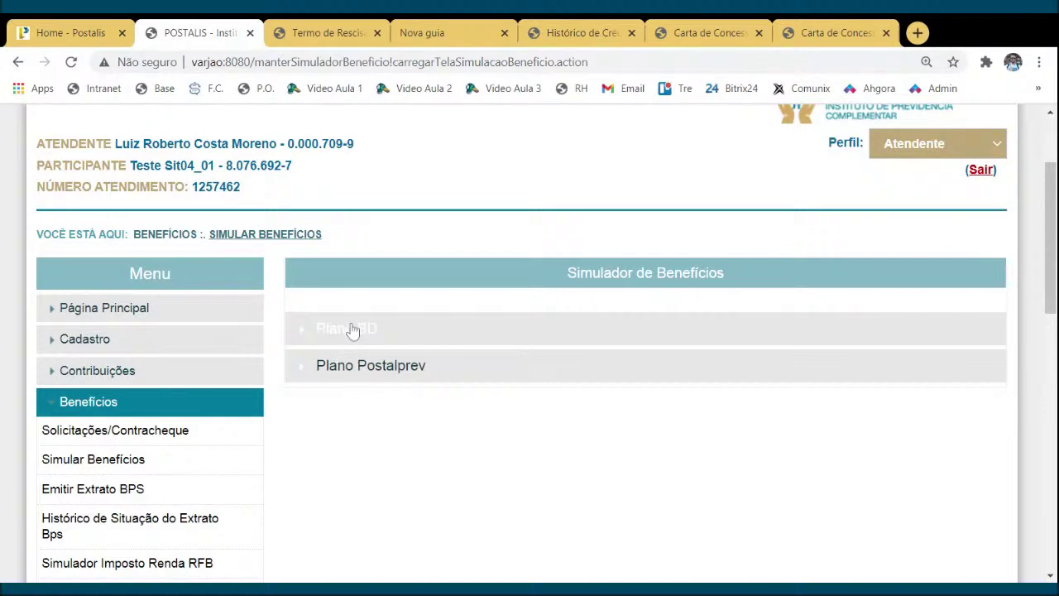
left_click(392, 334)
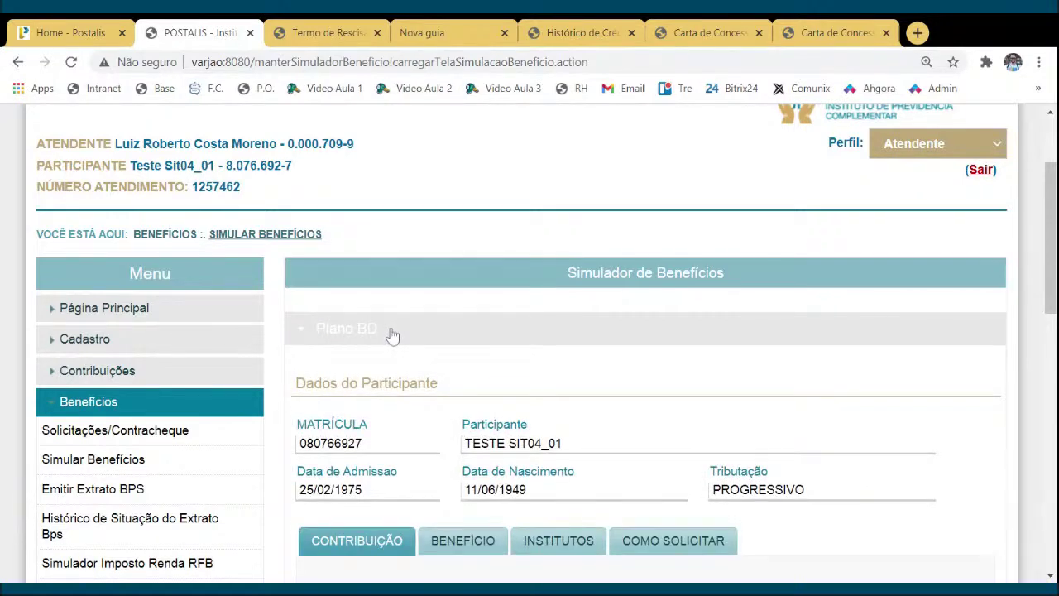
scroll(422, 323, "down", 2)
scroll(422, 323, "down", 2)
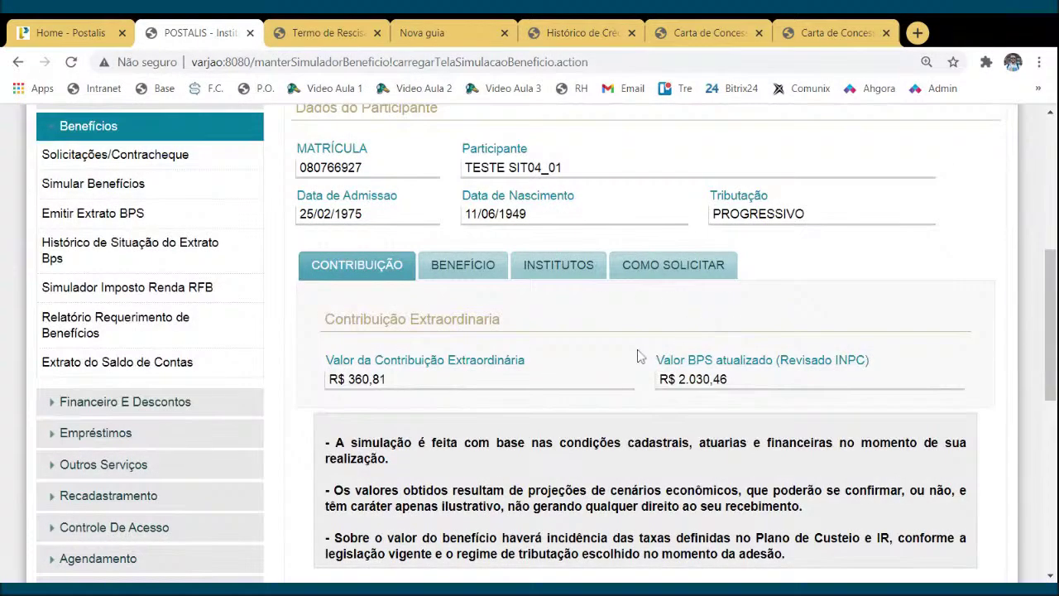
scroll(636, 356, "down", 2)
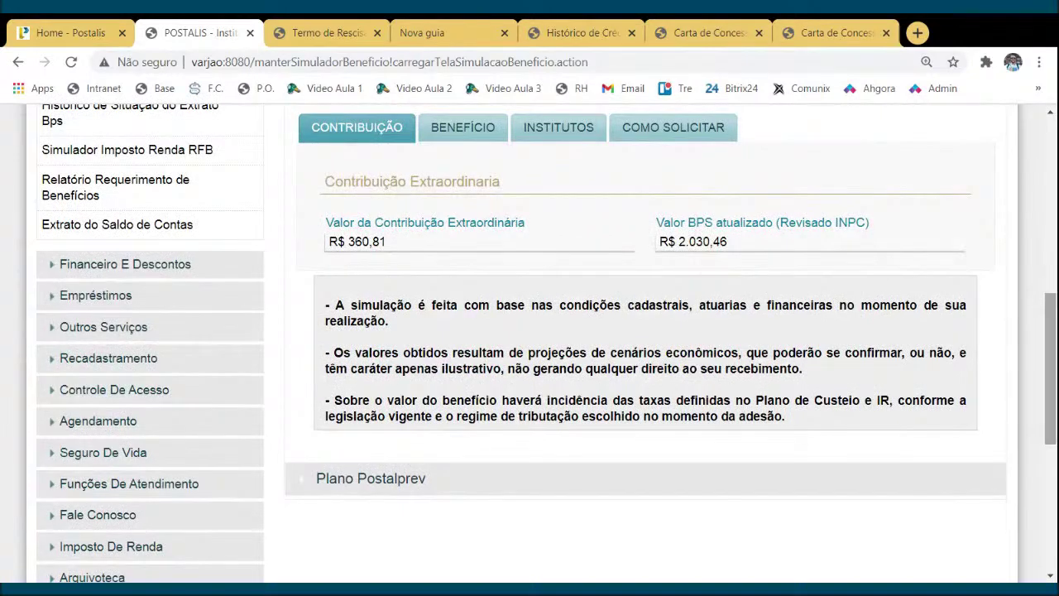
scroll(1043, 281, "up", 1)
scroll(1017, 326, "up", 1)
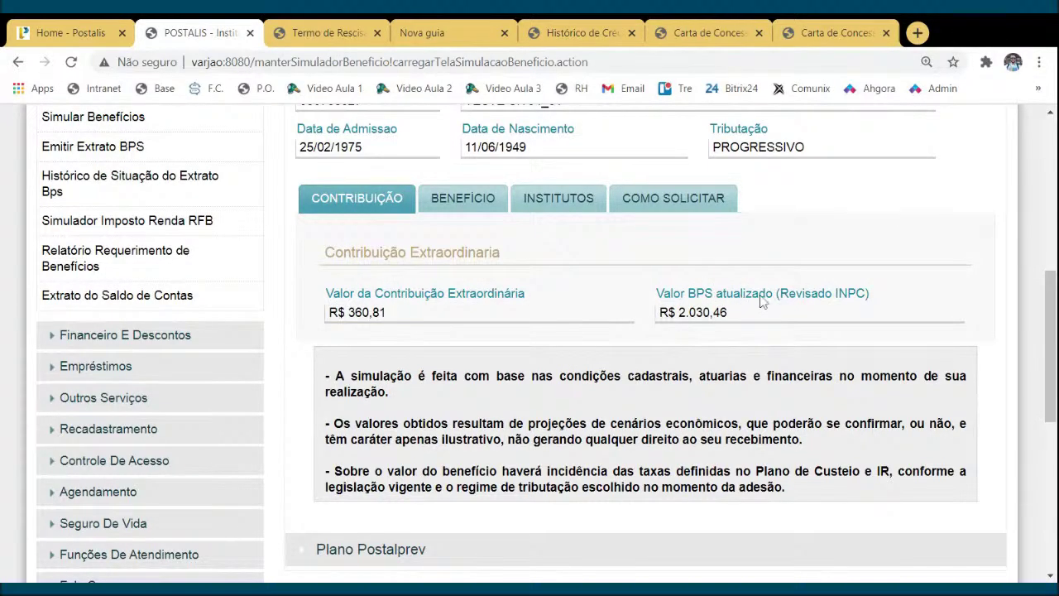
Step: Review the updated BPS label and extraordinary contribution amount, then show the BENEFÍCIO tab's BPS table
left_click_drag(663, 294, 882, 292)
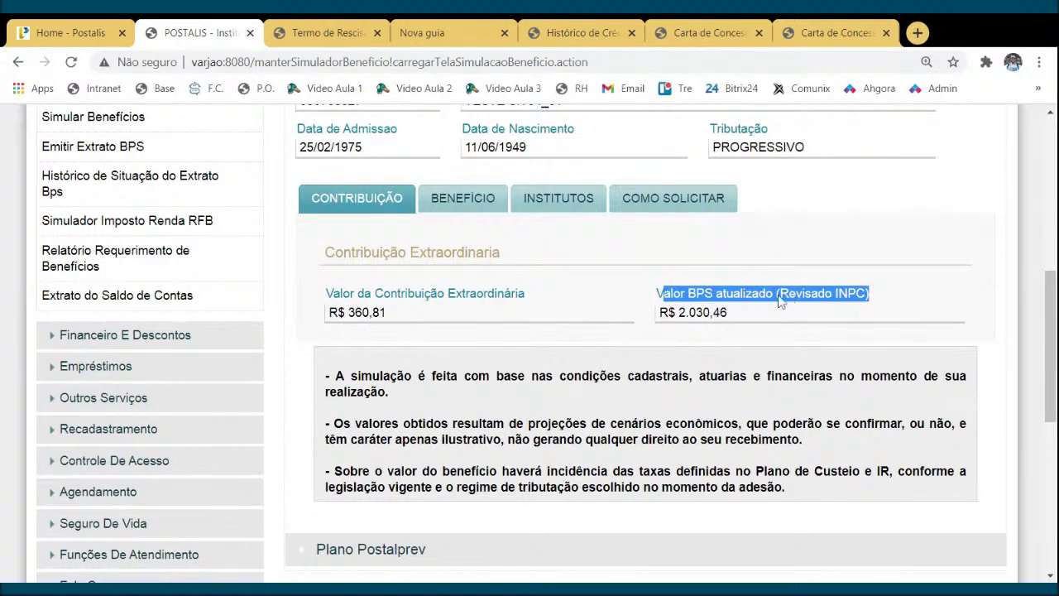
left_click(748, 296)
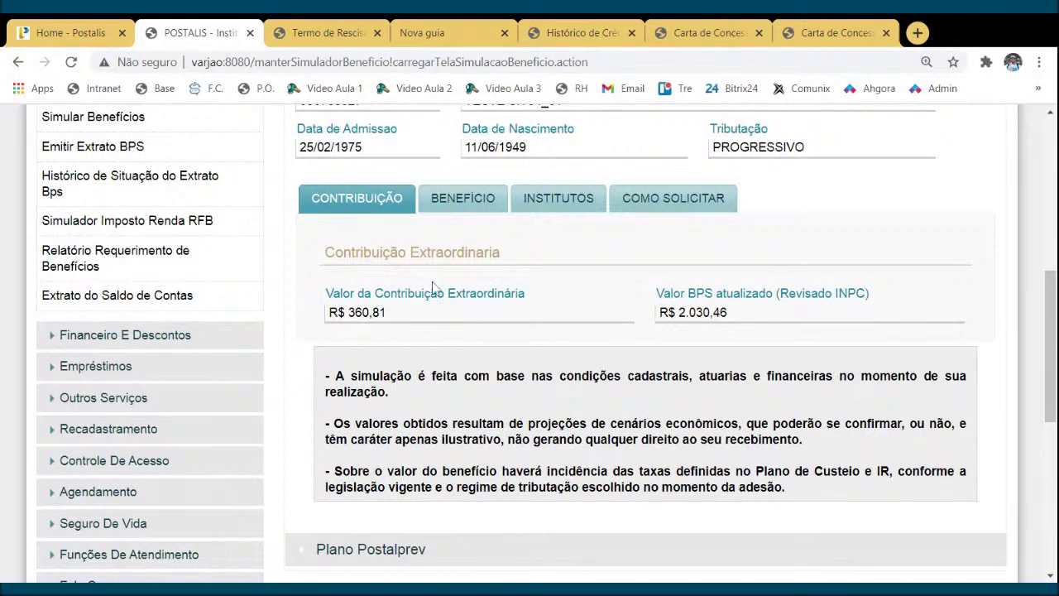
left_click_drag(327, 298, 396, 322)
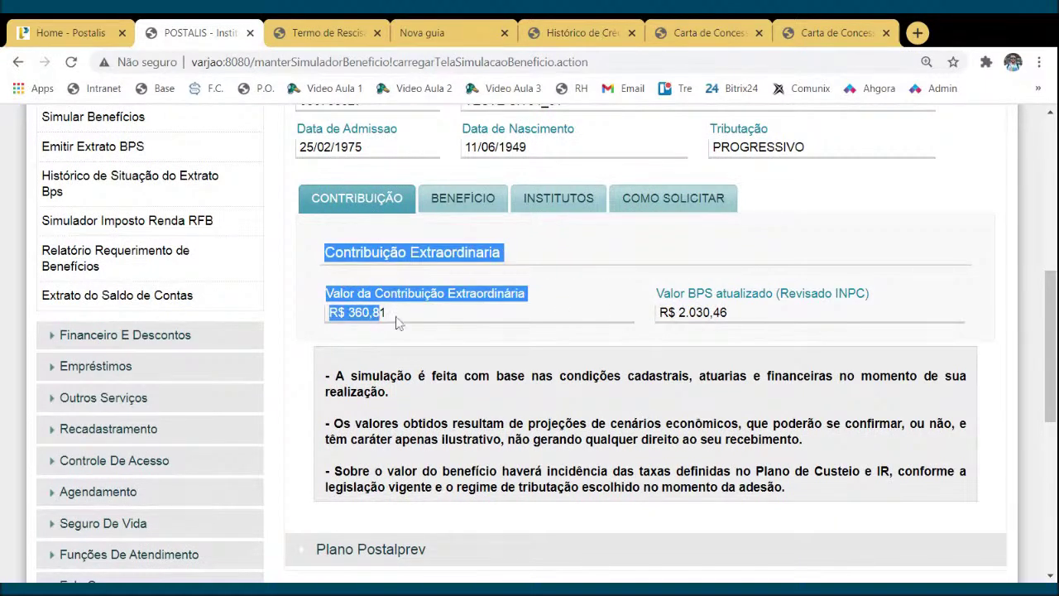
left_click(396, 323)
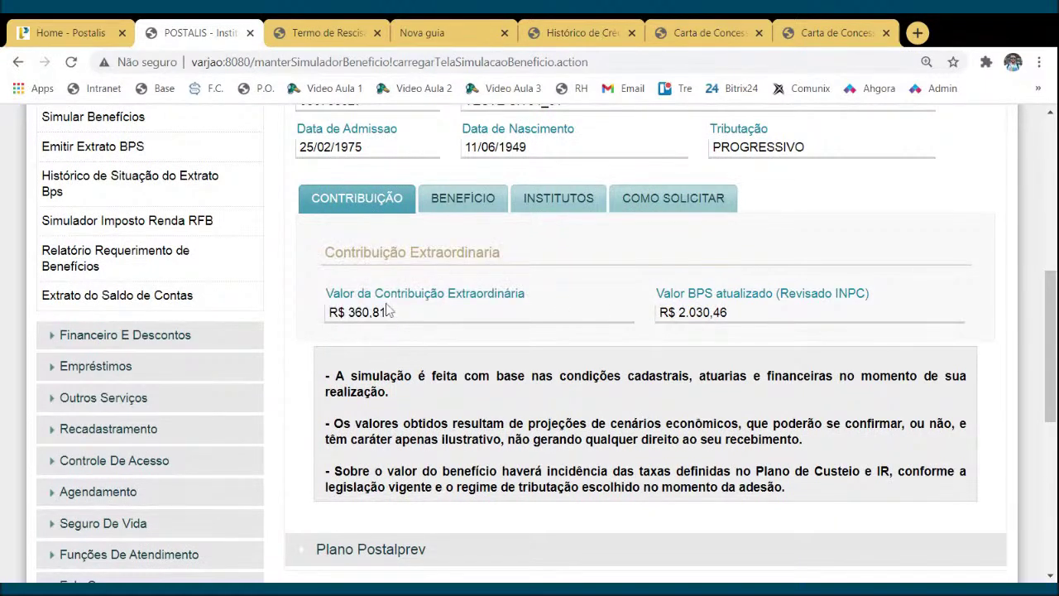
left_click(463, 203)
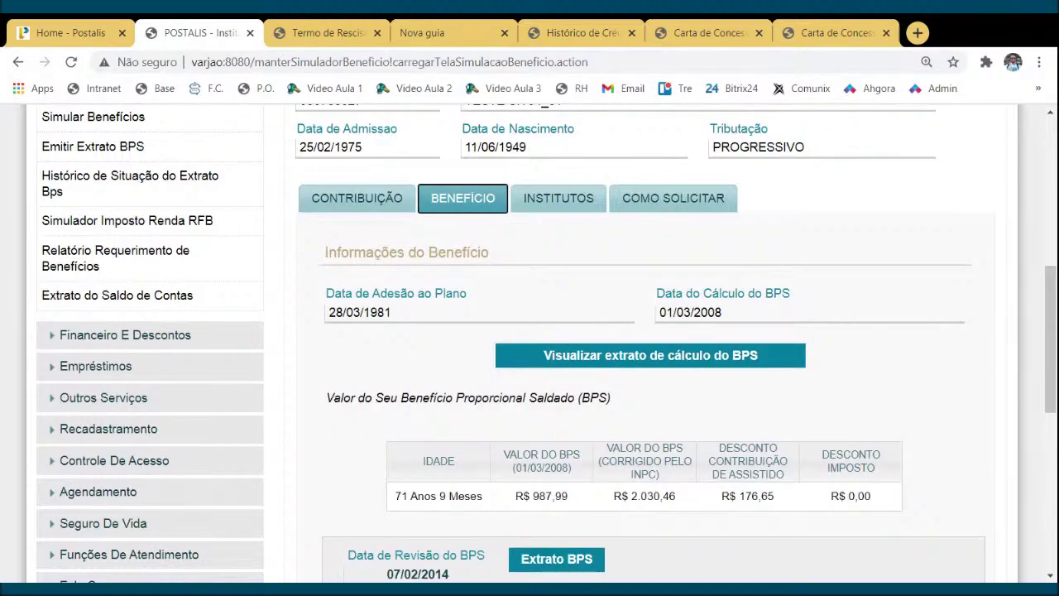
scroll(422, 405, "down", 1)
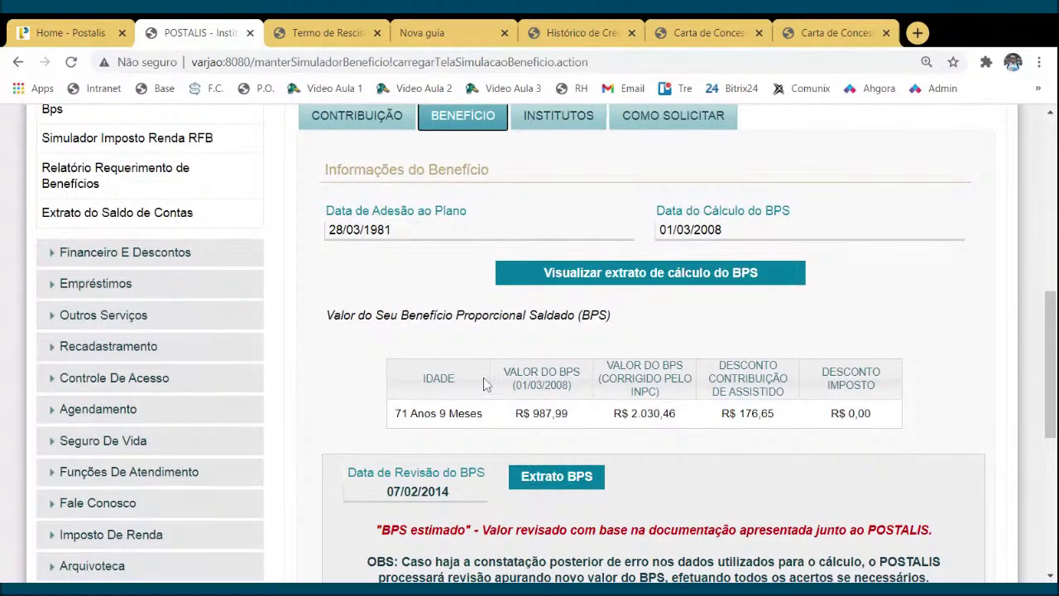
left_click_drag(394, 414, 483, 423)
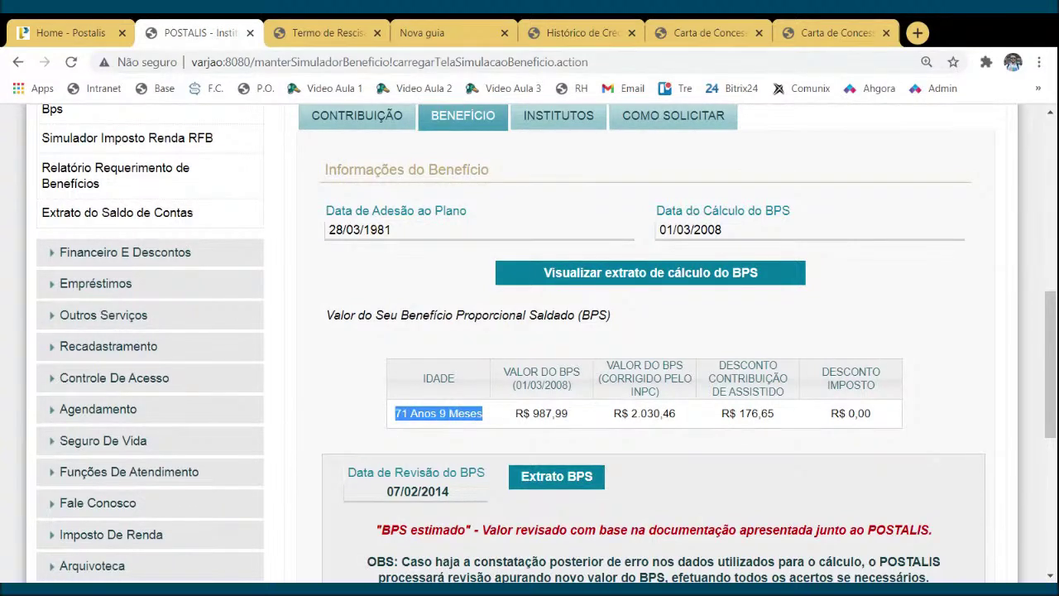
left_click(447, 413)
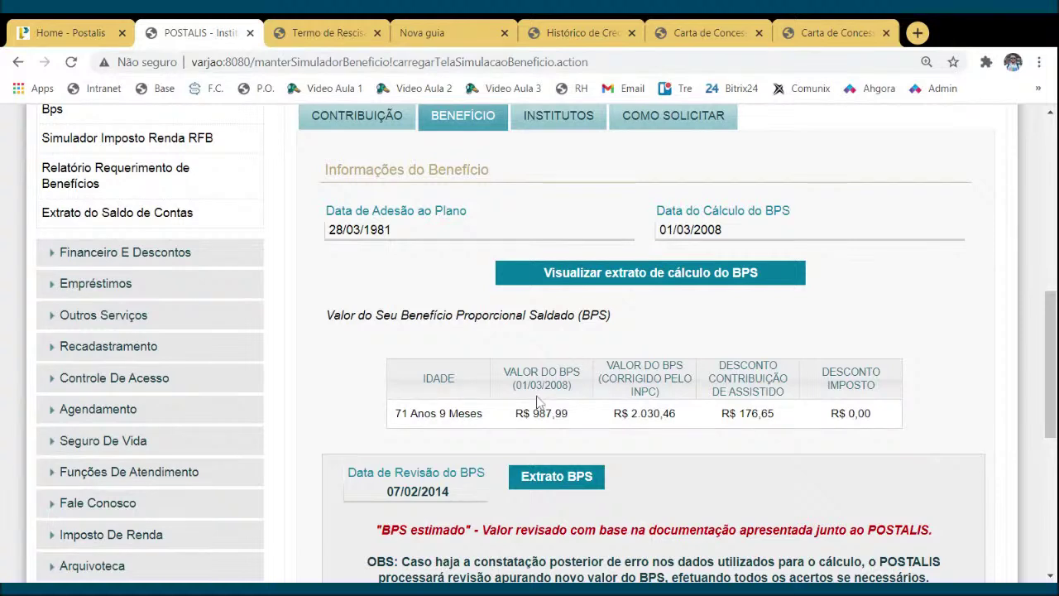
left_click_drag(531, 413, 561, 413)
left_click(577, 414)
left_click_drag(615, 413, 677, 413)
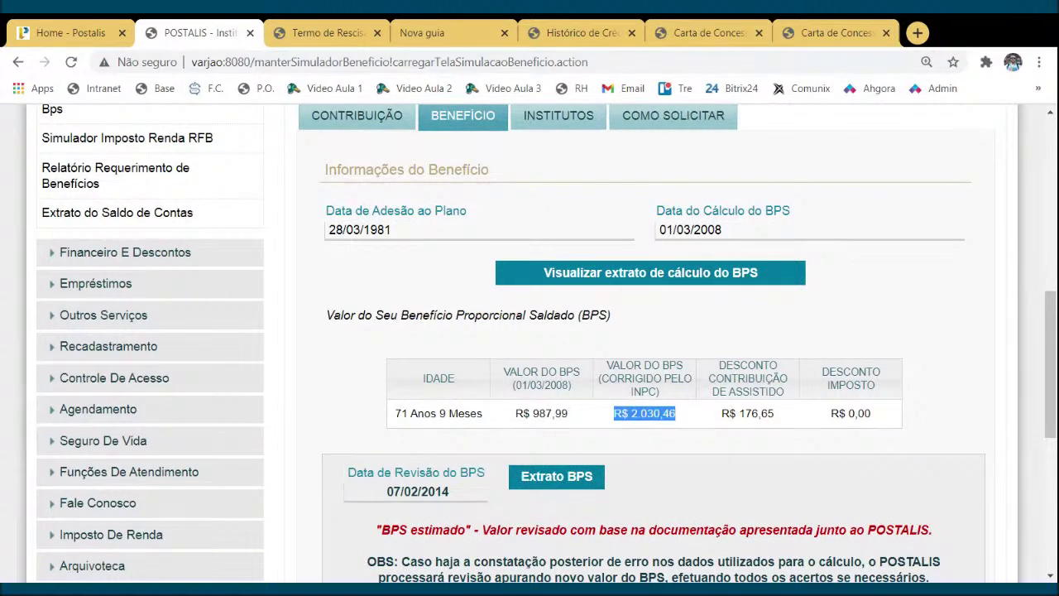
left_click(684, 413)
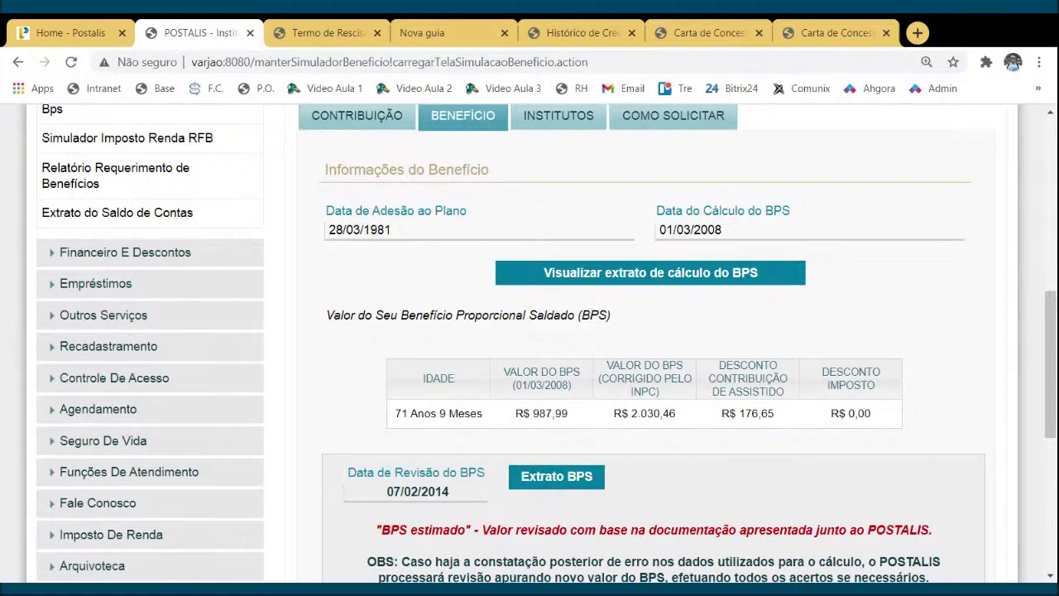
left_click_drag(717, 364, 784, 398)
left_click(760, 376)
left_click_drag(1053, 361, 1055, 370)
left_click_drag(387, 449, 452, 457)
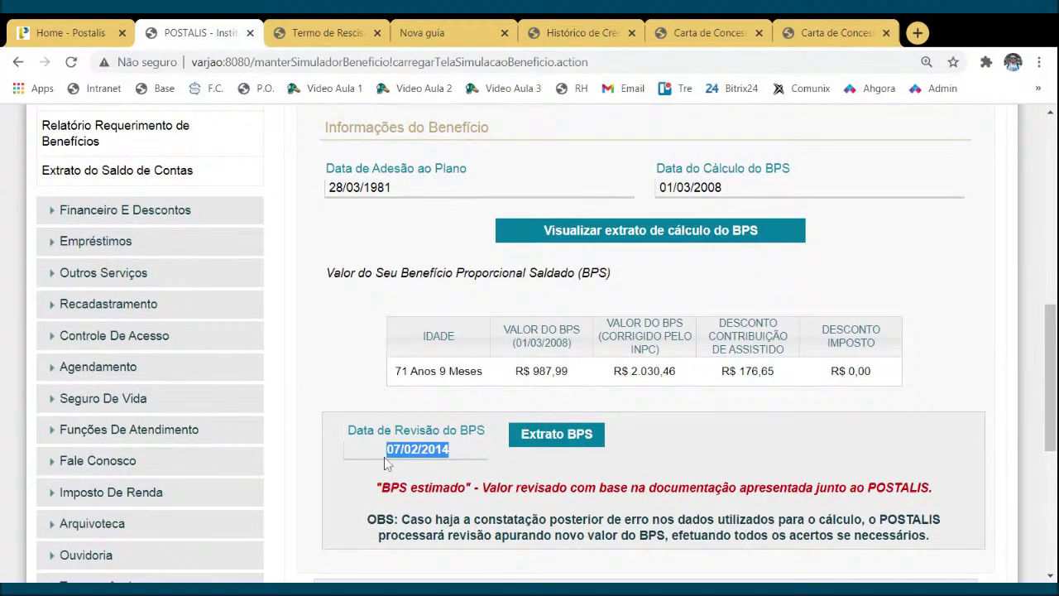
left_click(459, 457)
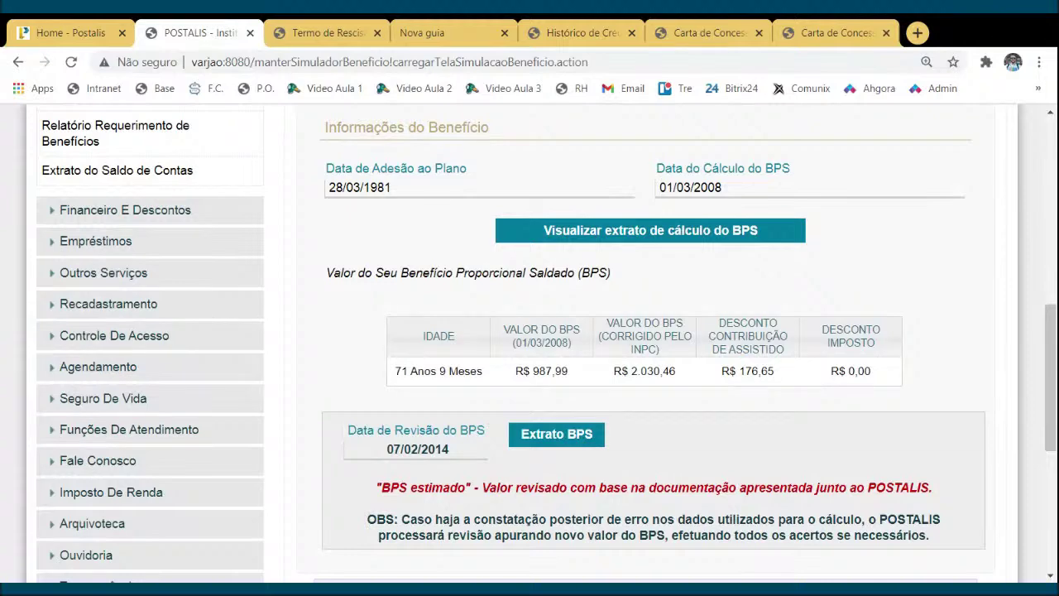
scroll(476, 356, "up", 2)
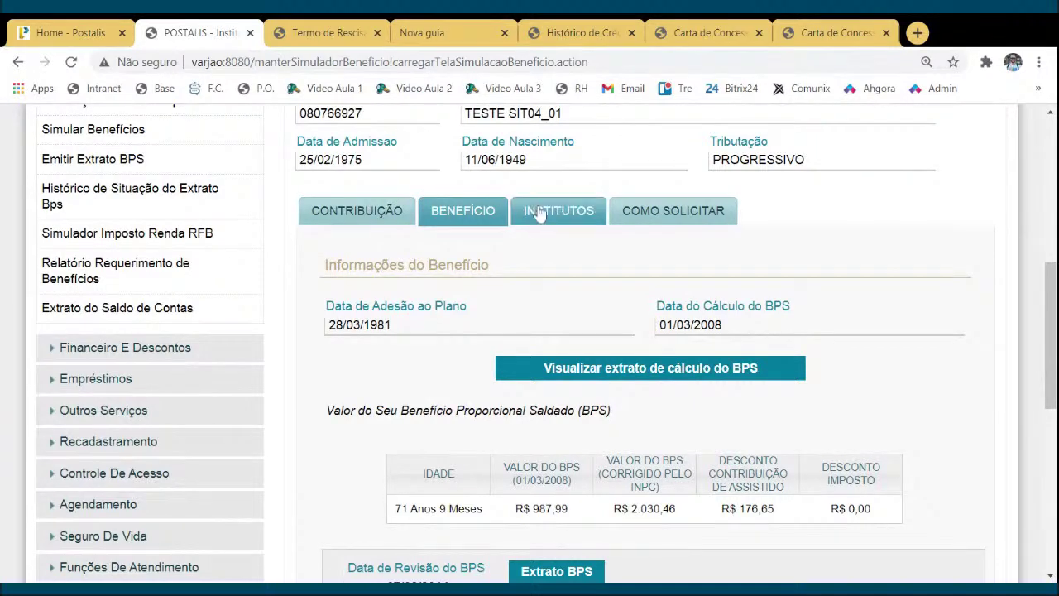
Step: Show the INSTITUTOS tab and review the portability value 50.677,02 and the tax and net figures
left_click(546, 217)
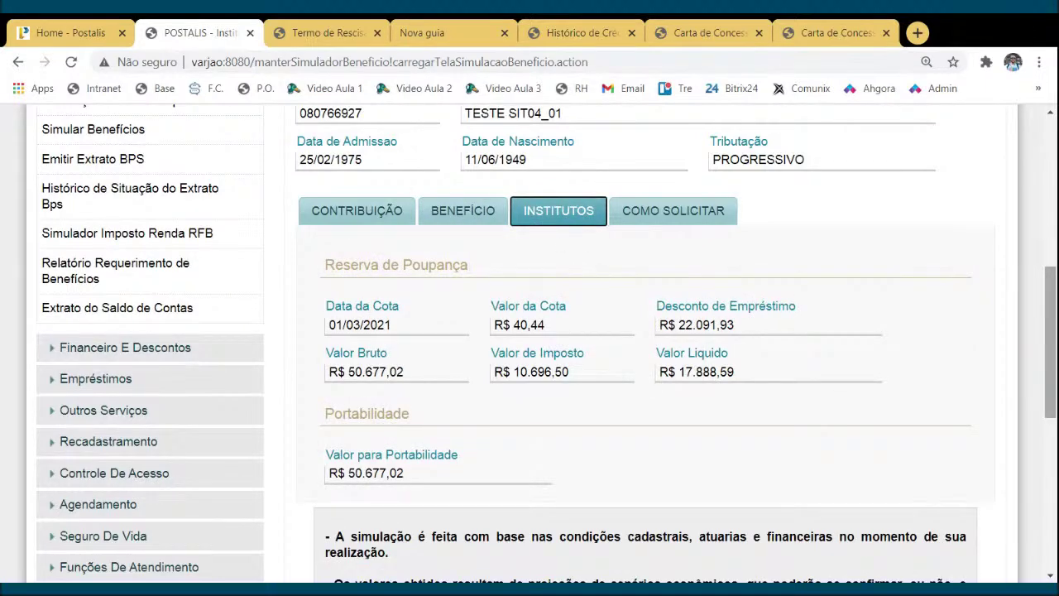
left_click_drag(1051, 310, 1051, 339)
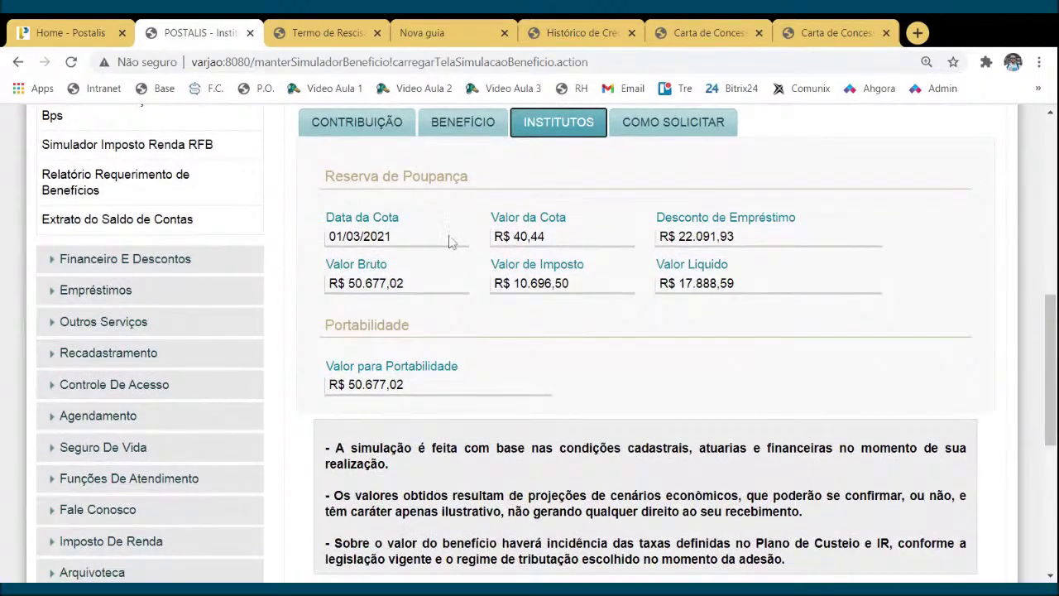
left_click_drag(349, 283, 405, 283)
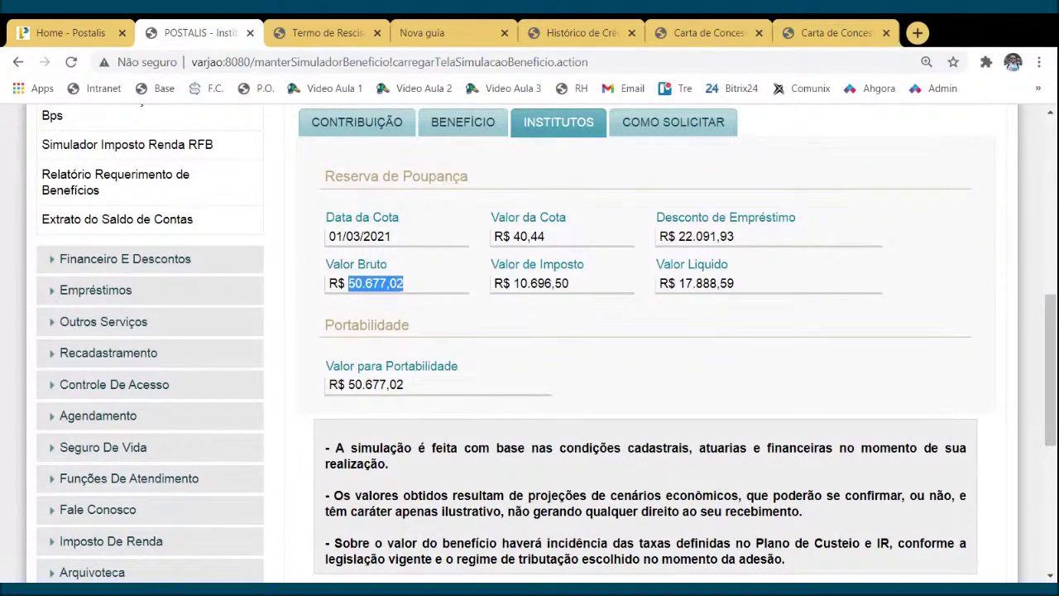
left_click_drag(348, 385, 403, 385)
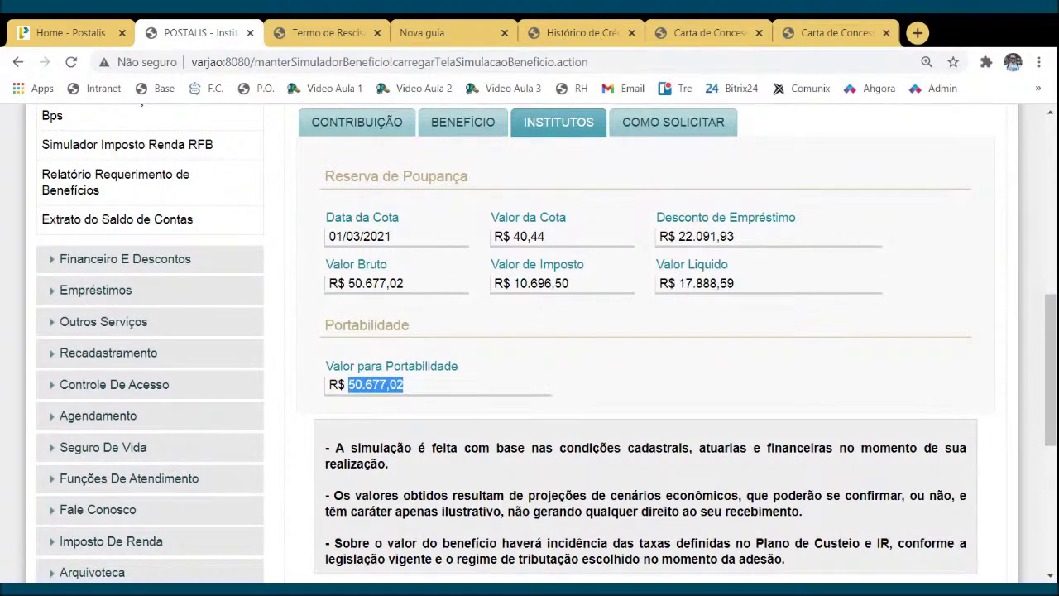
left_click(614, 288)
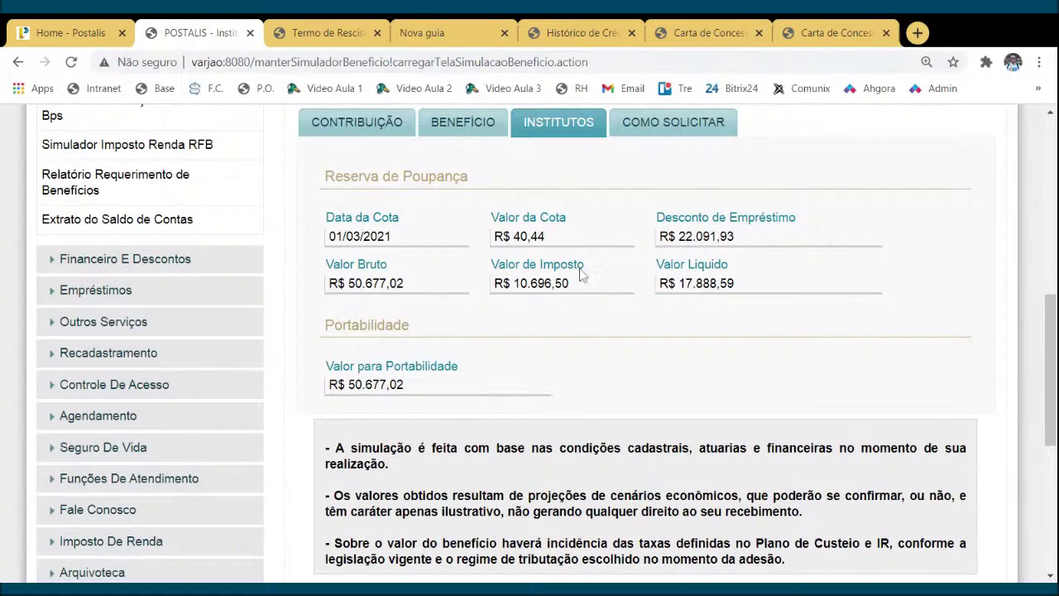
left_click_drag(487, 267, 547, 268)
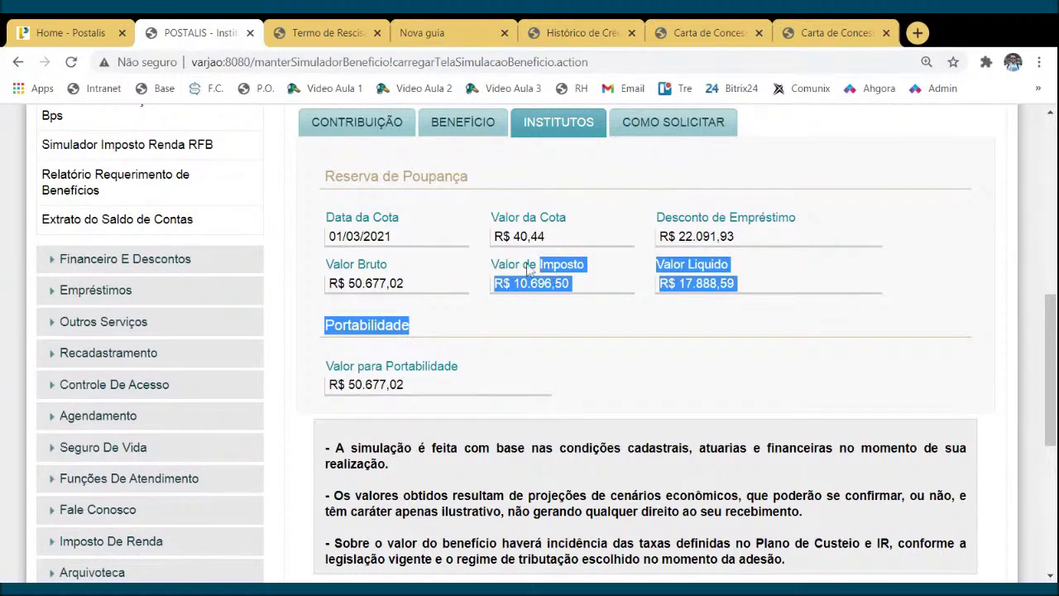
left_click(531, 270)
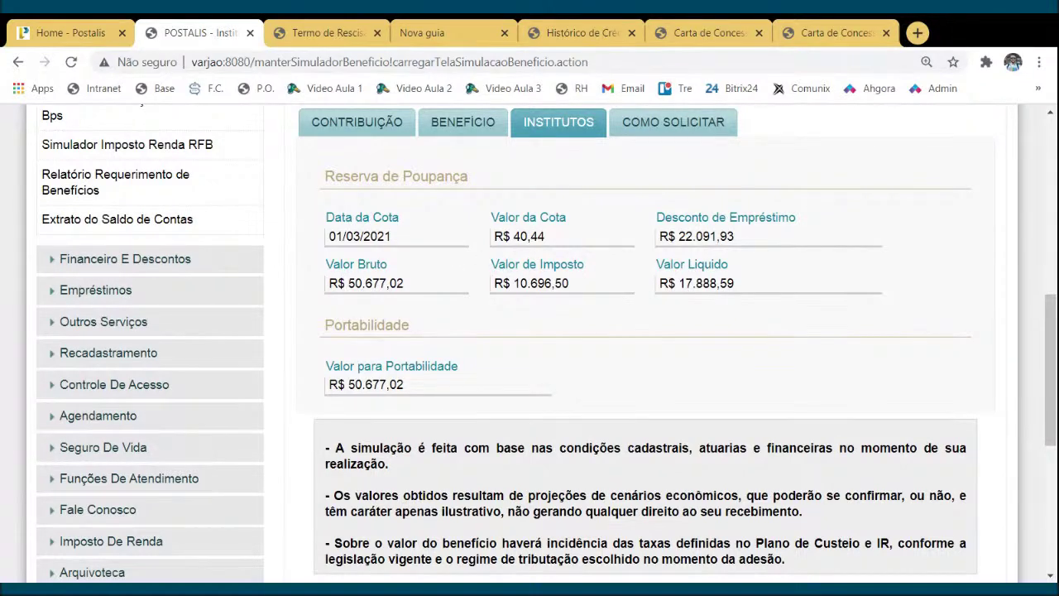
Step: Point out the tax 10.696,50, net value 17.888,59 and portability value 50.677,02
left_click_drag(513, 283, 574, 290)
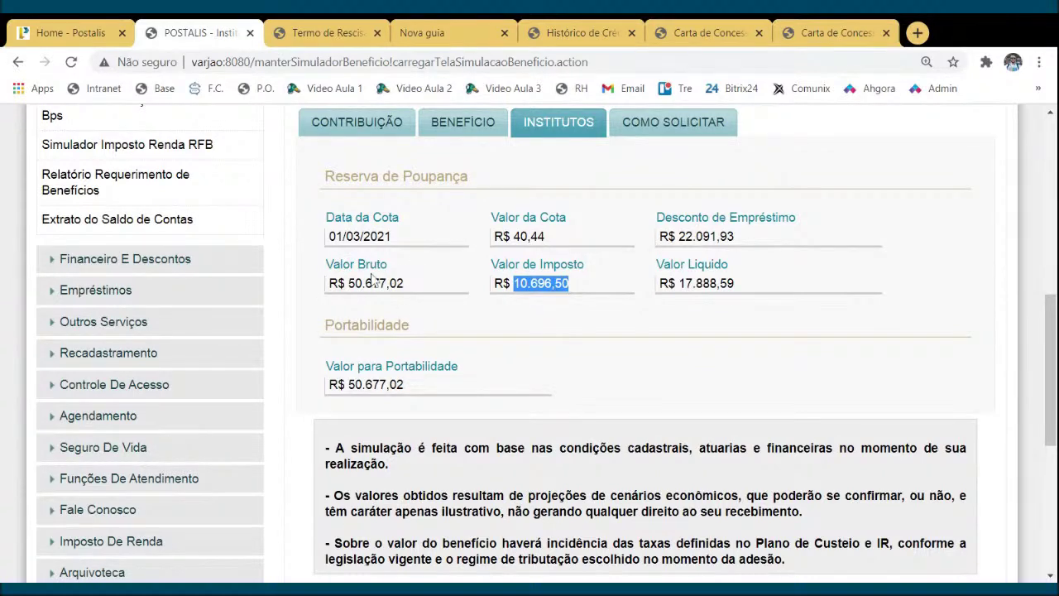
left_click(710, 266)
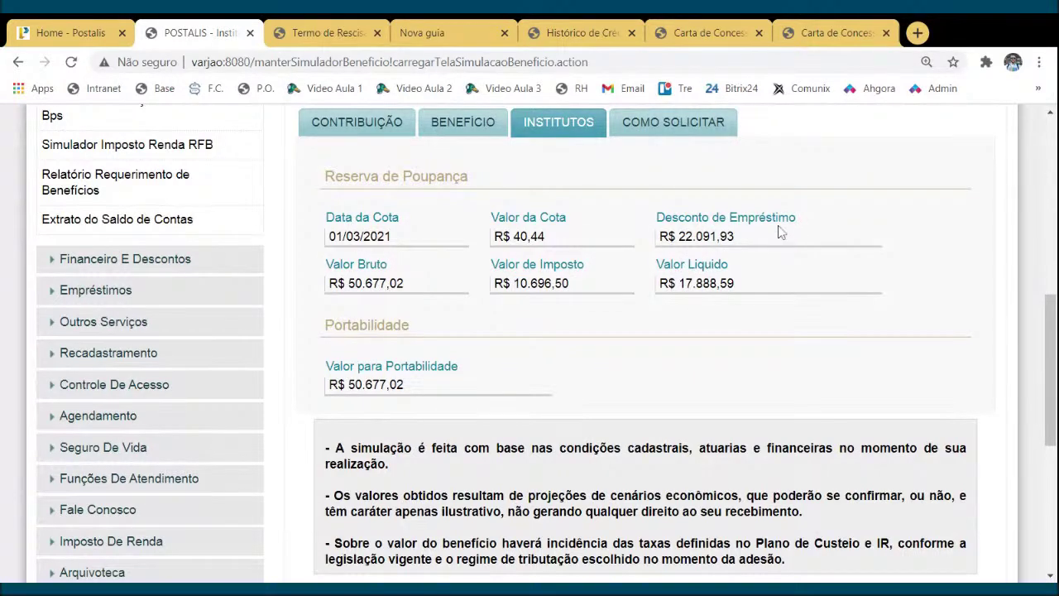
left_click_drag(679, 283, 741, 288)
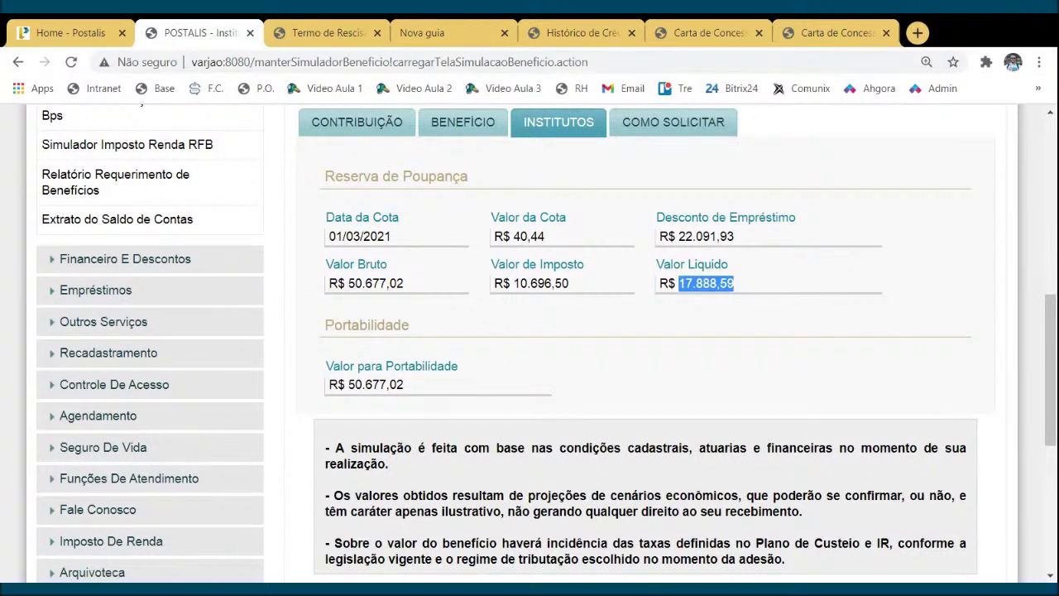
left_click(414, 391)
left_click_drag(348, 385, 408, 389)
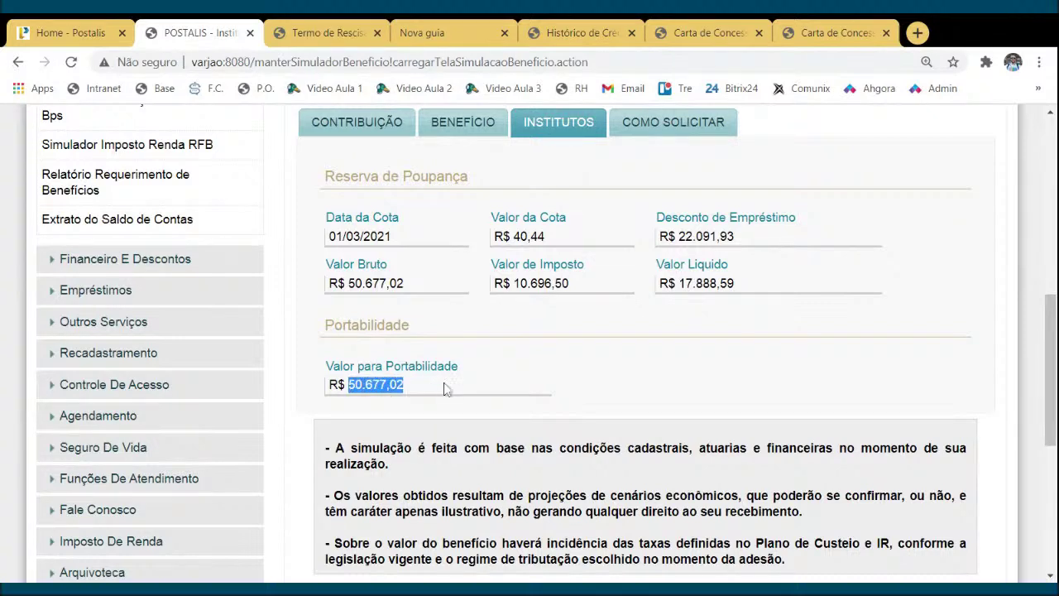
left_click(425, 389)
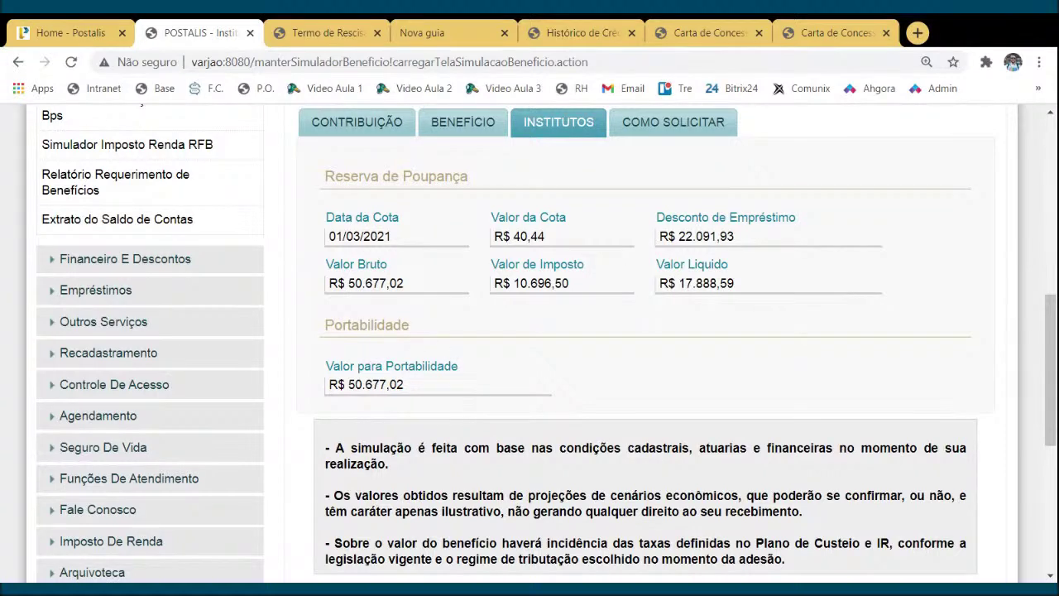
Step: Highlight the loan discount 22.091,93 and the net reserve value 17.888,59
left_click_drag(677, 237, 745, 245)
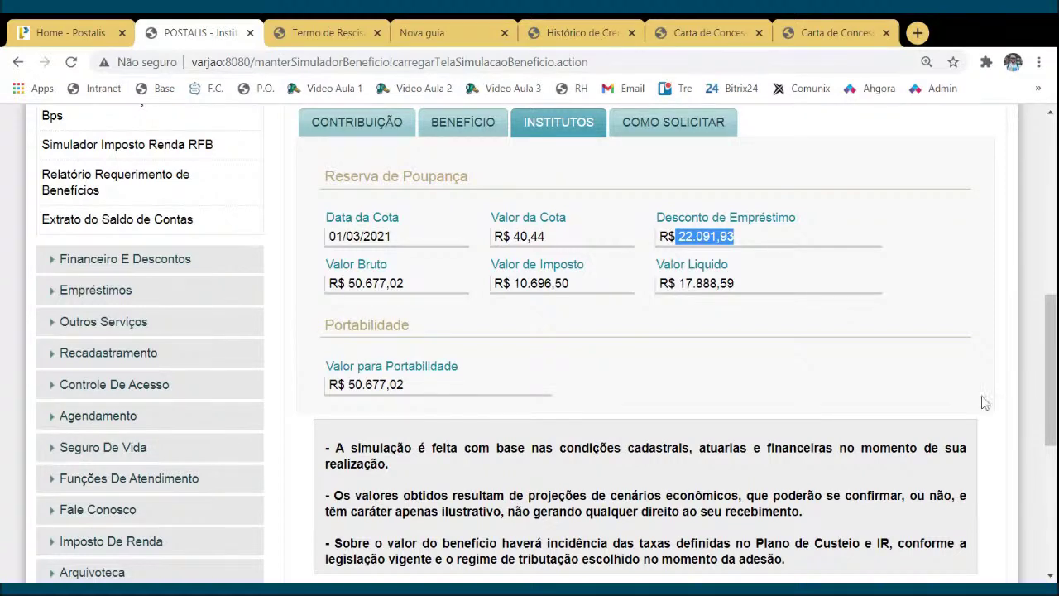
left_click_drag(679, 283, 733, 283)
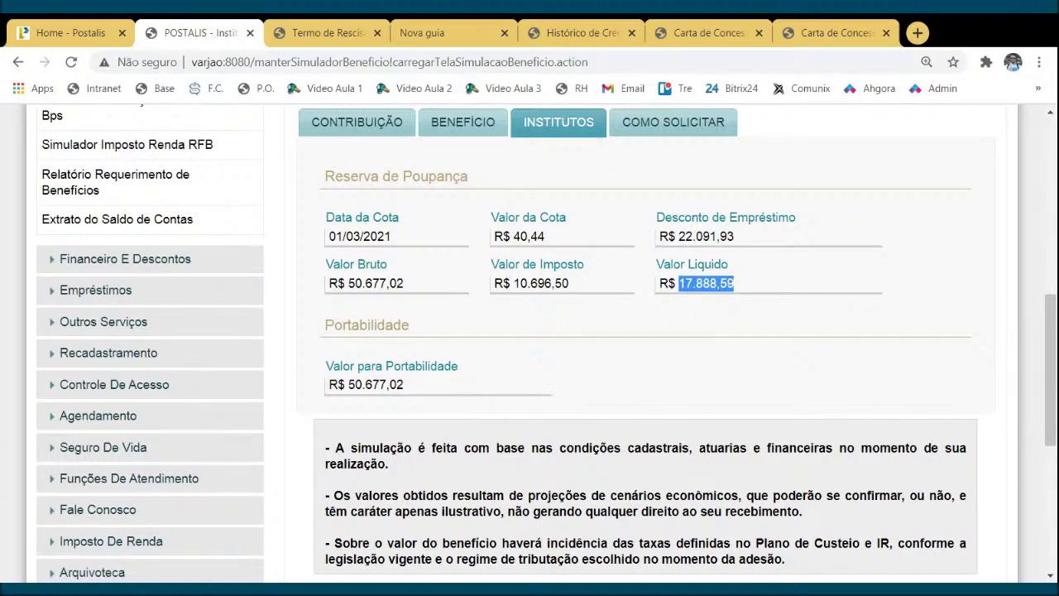
left_click(700, 301)
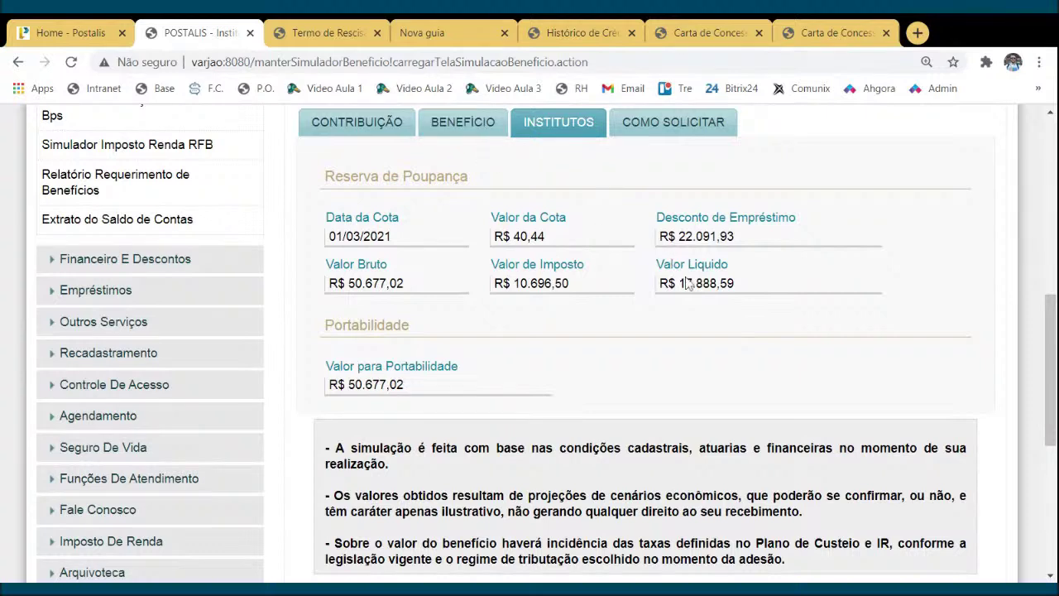
left_click_drag(686, 284, 728, 284)
left_click(724, 279)
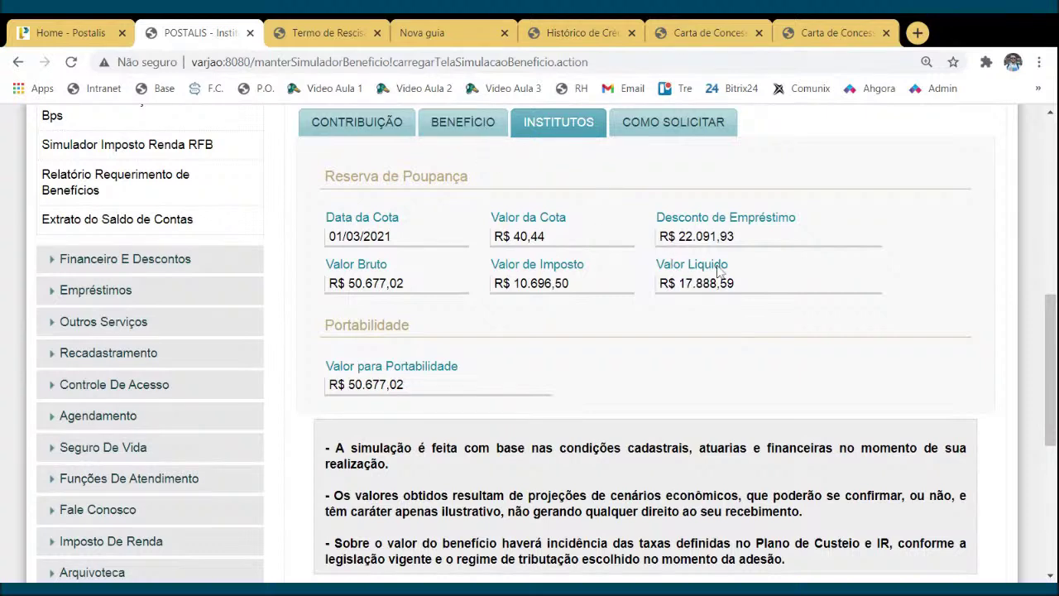
left_click(464, 126)
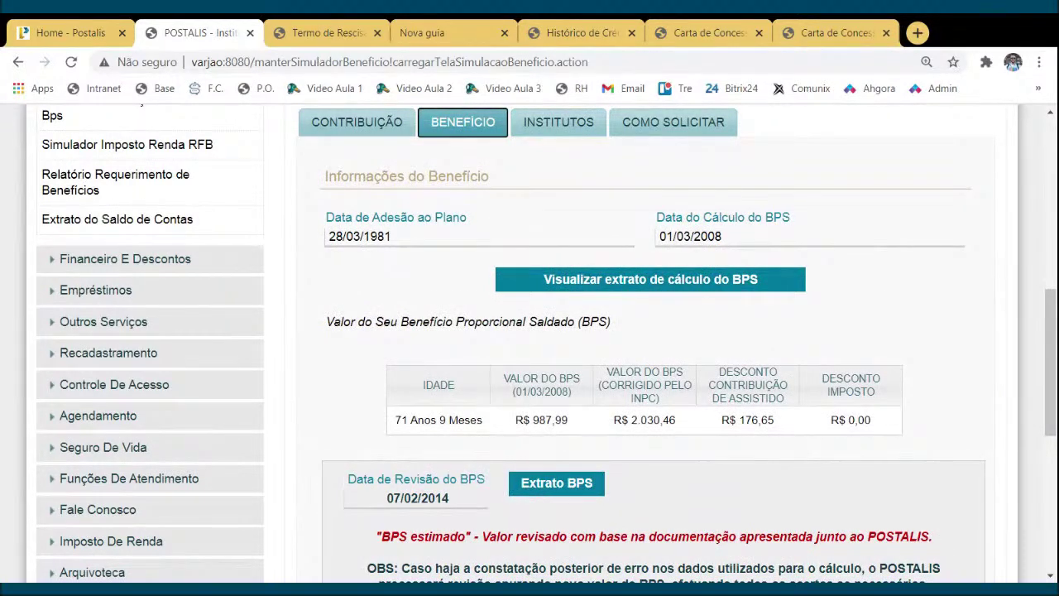
left_click_drag(633, 421, 674, 421)
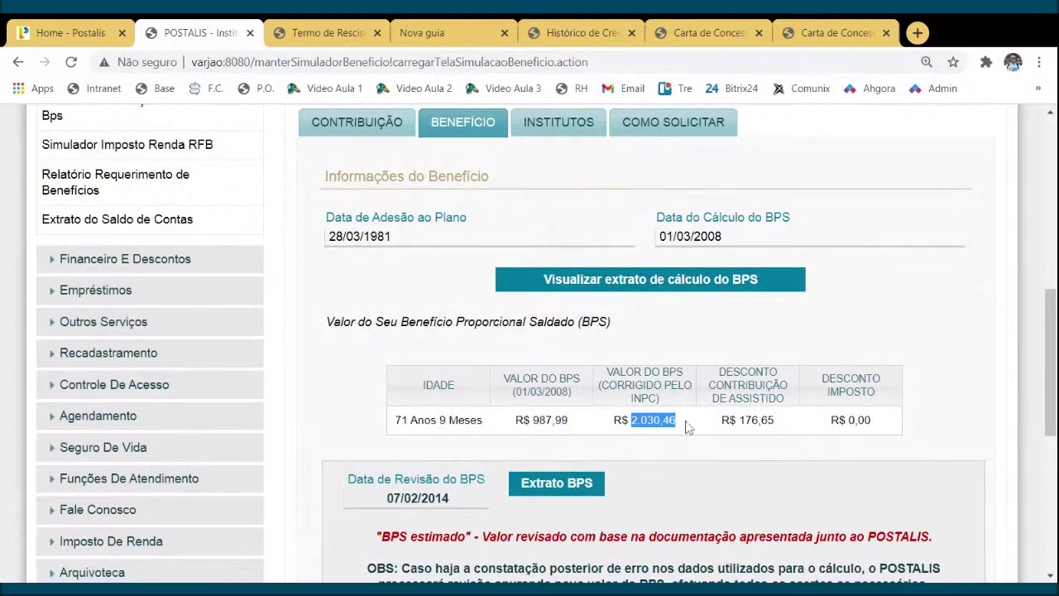
left_click(689, 421)
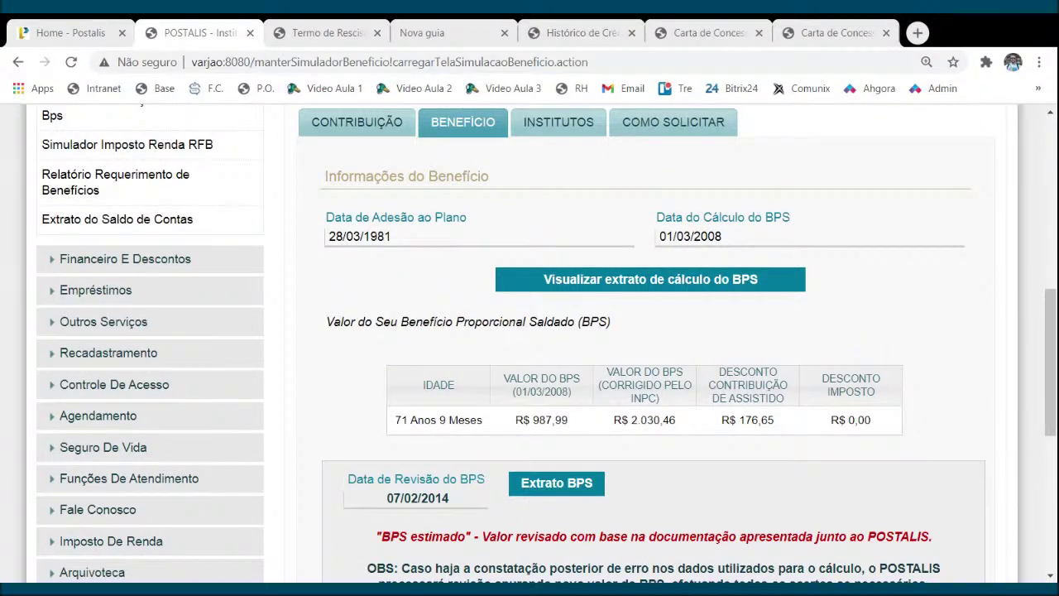
left_click(378, 124)
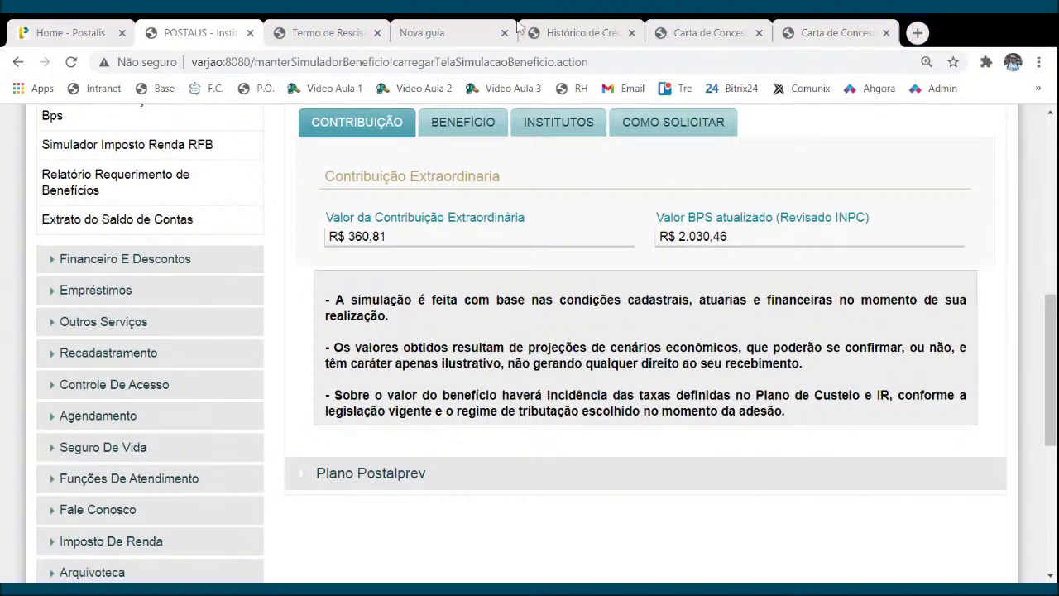
left_click(484, 132)
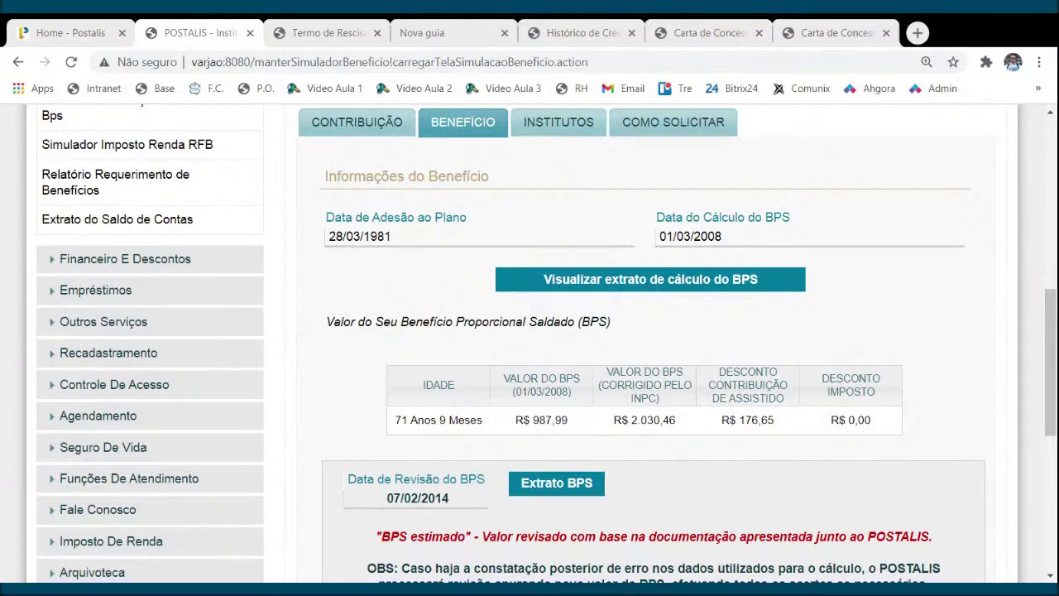
left_click(566, 134)
double_click(706, 283)
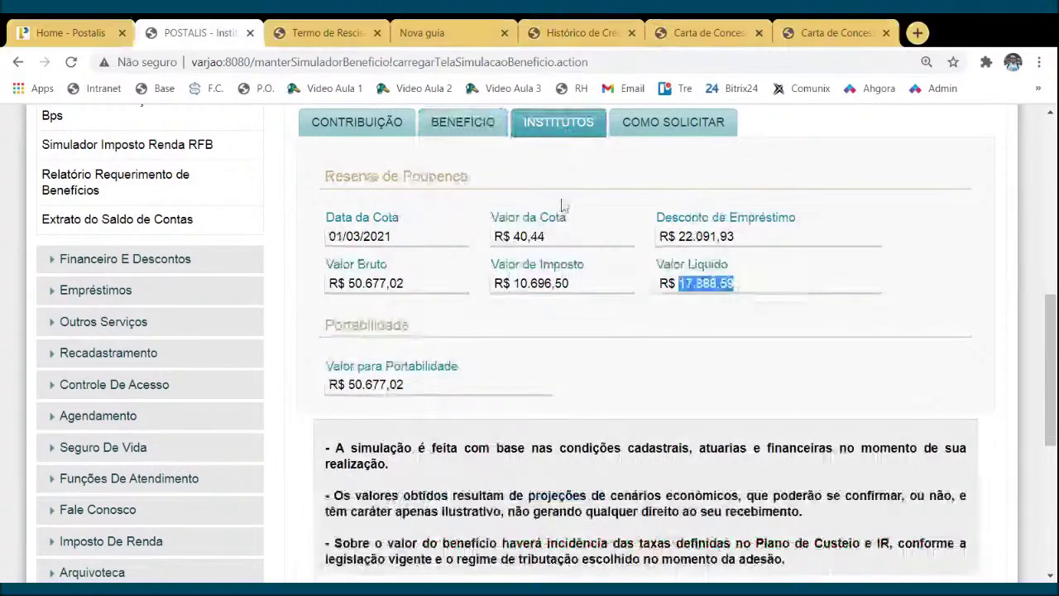
left_click(387, 126)
left_click(463, 122)
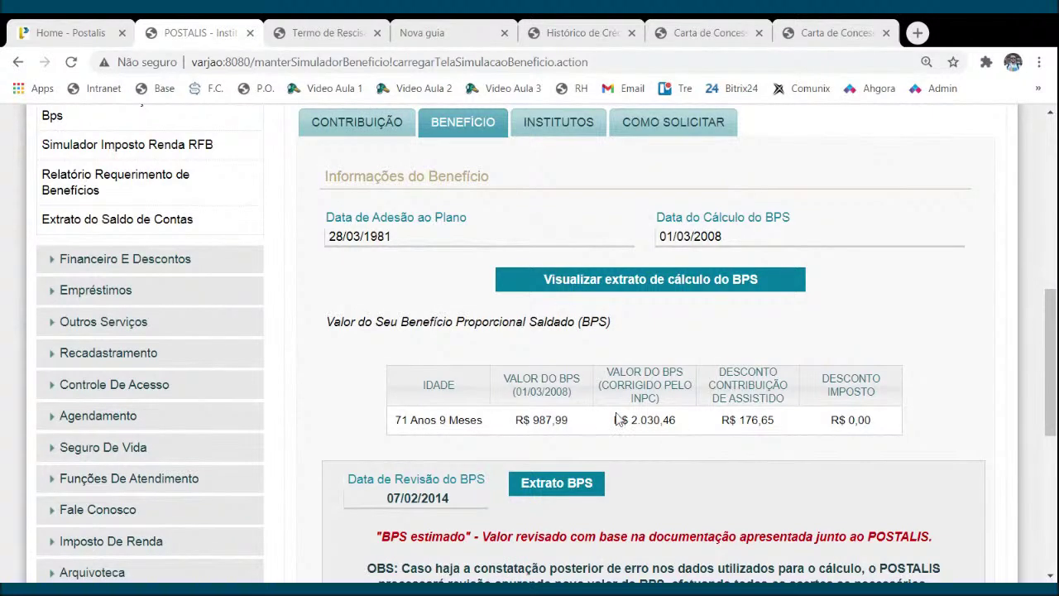
left_click(542, 122)
left_click_drag(679, 283, 708, 312)
left_click(735, 269)
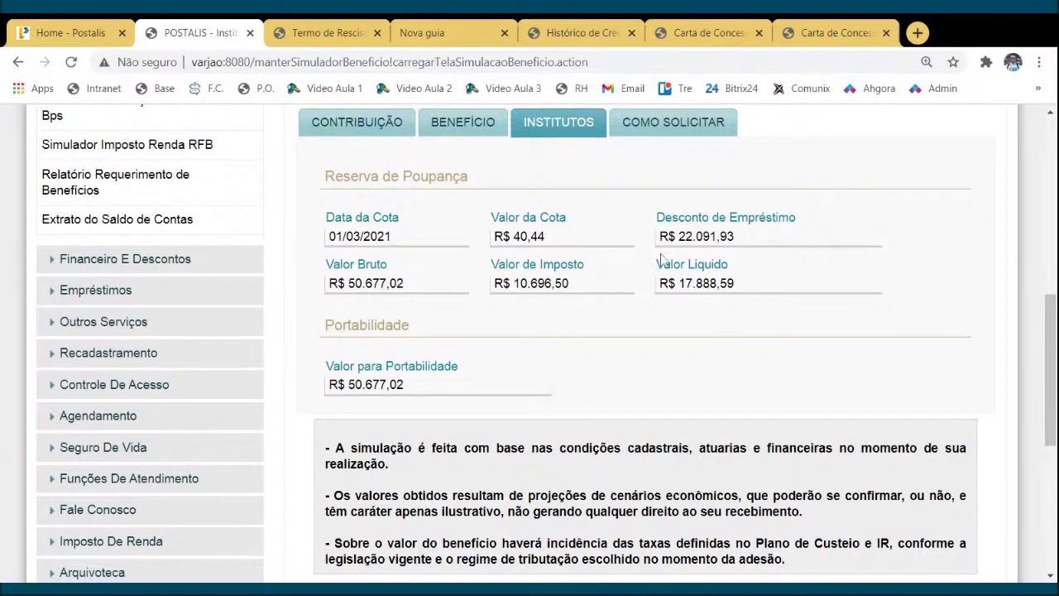
Step: Switch to the contribution results and reopen the Plano BD simulation section
left_click(357, 122)
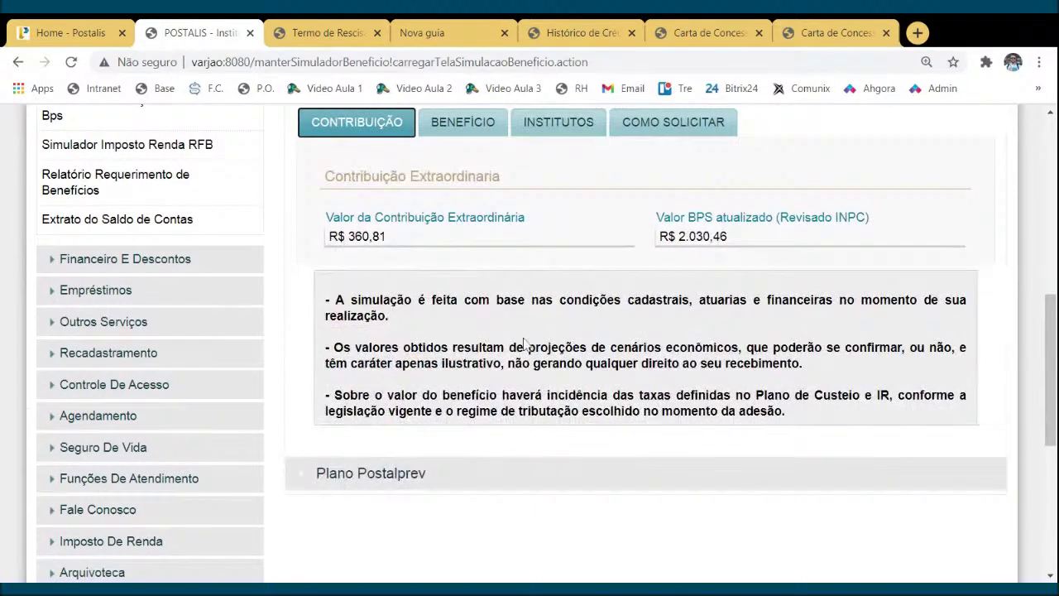
scroll(521, 339, "up", 2)
scroll(497, 343, "up", 3)
left_click(469, 333)
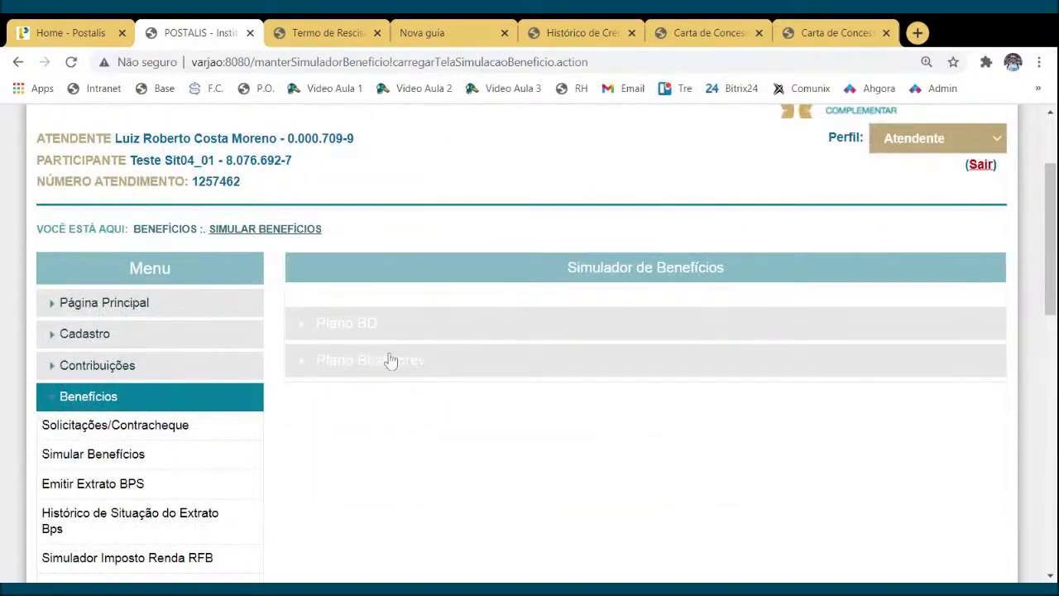
scroll(428, 347, "down", 2)
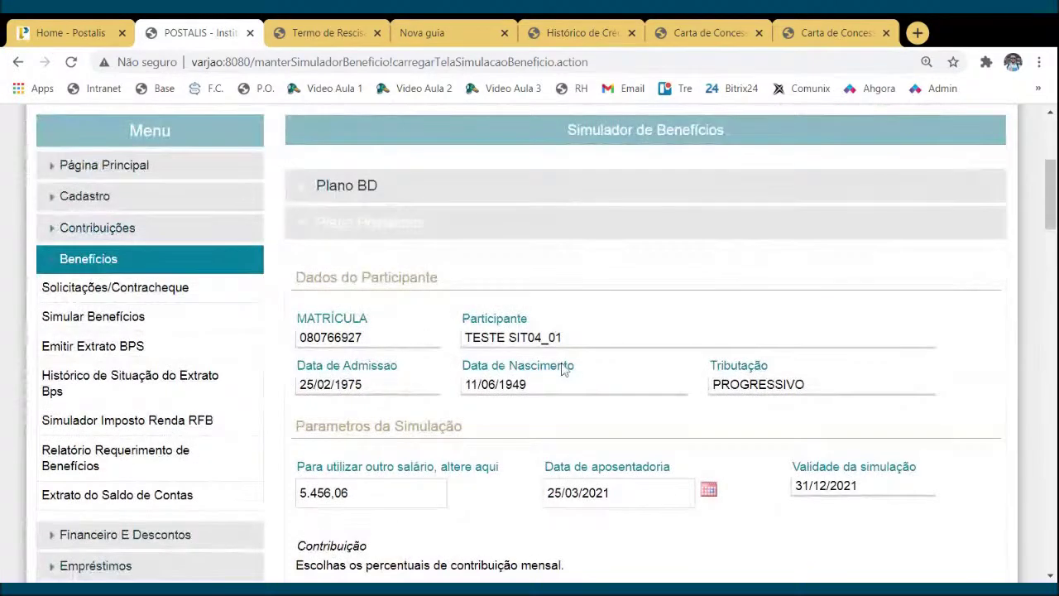
scroll(563, 369, "down", 1)
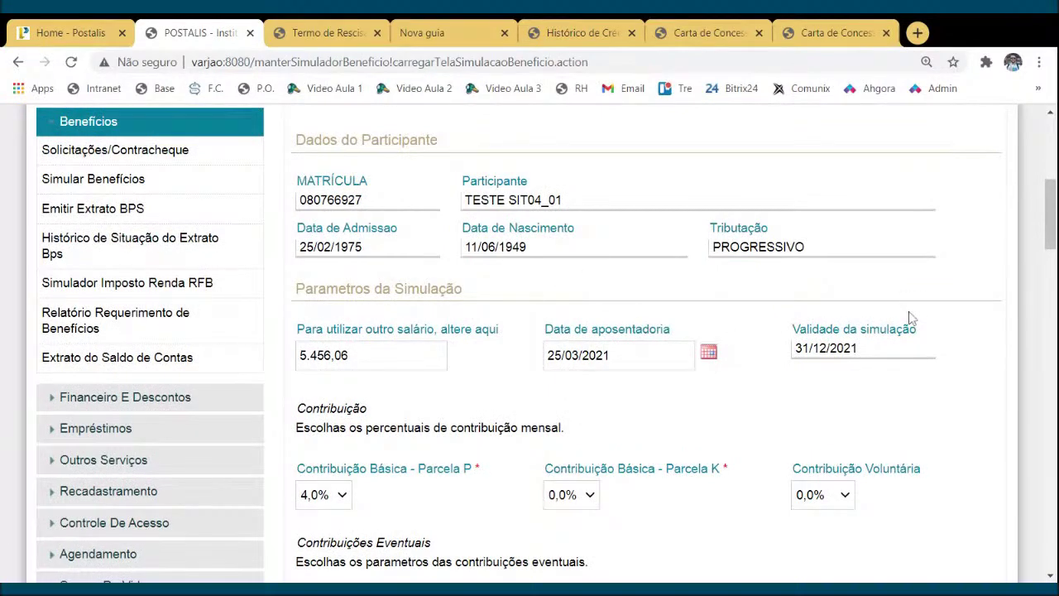
left_click_drag(1051, 222, 1048, 246)
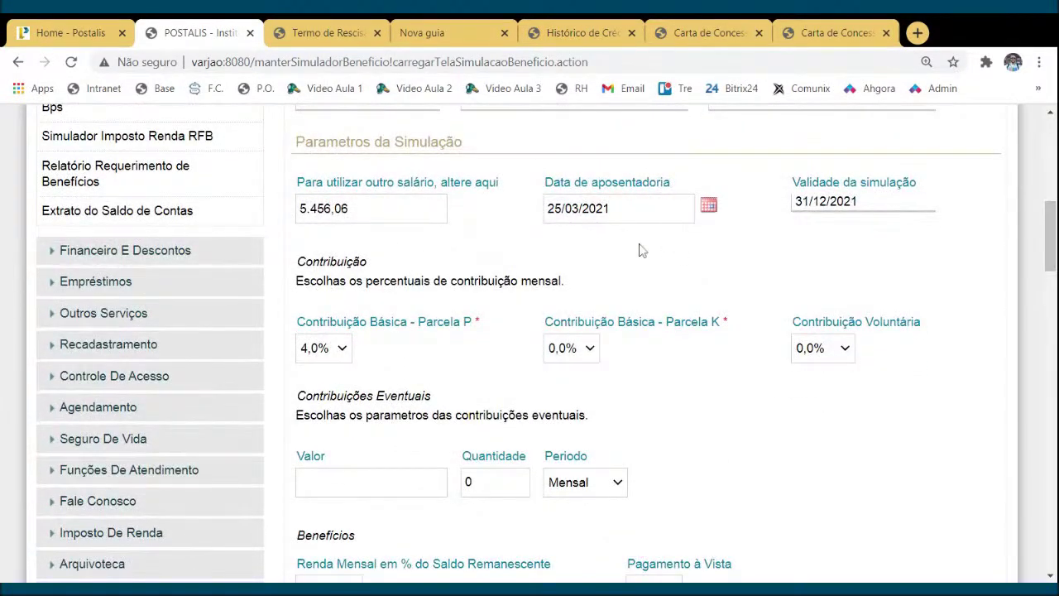
Step: Set the retirement date to 25/03/2021 and leave the field to prompt recalculation
left_click_drag(546, 191, 585, 182)
left_click(584, 181)
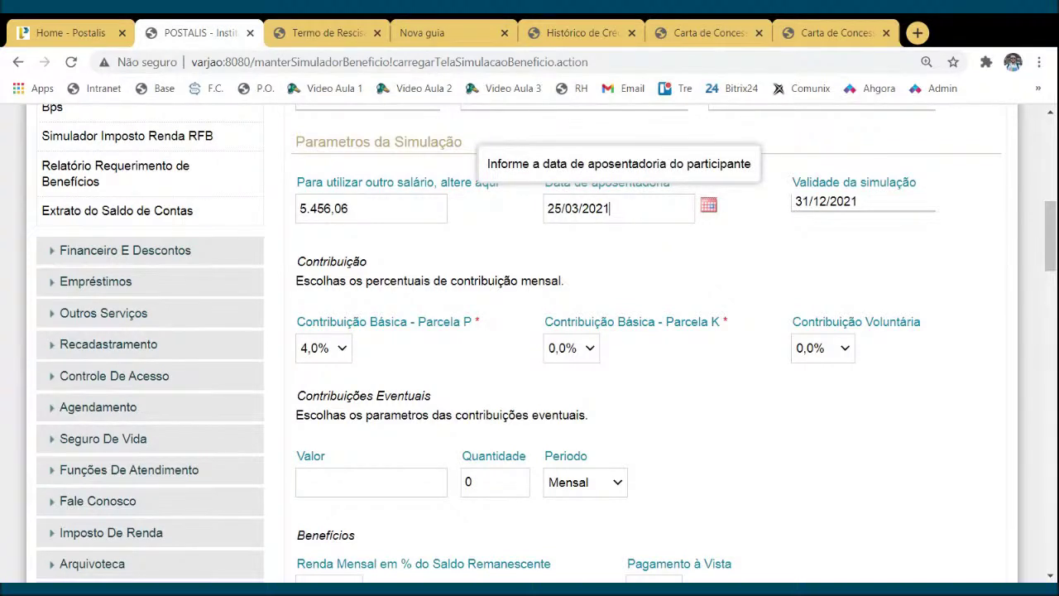
left_click_drag(610, 209, 531, 209)
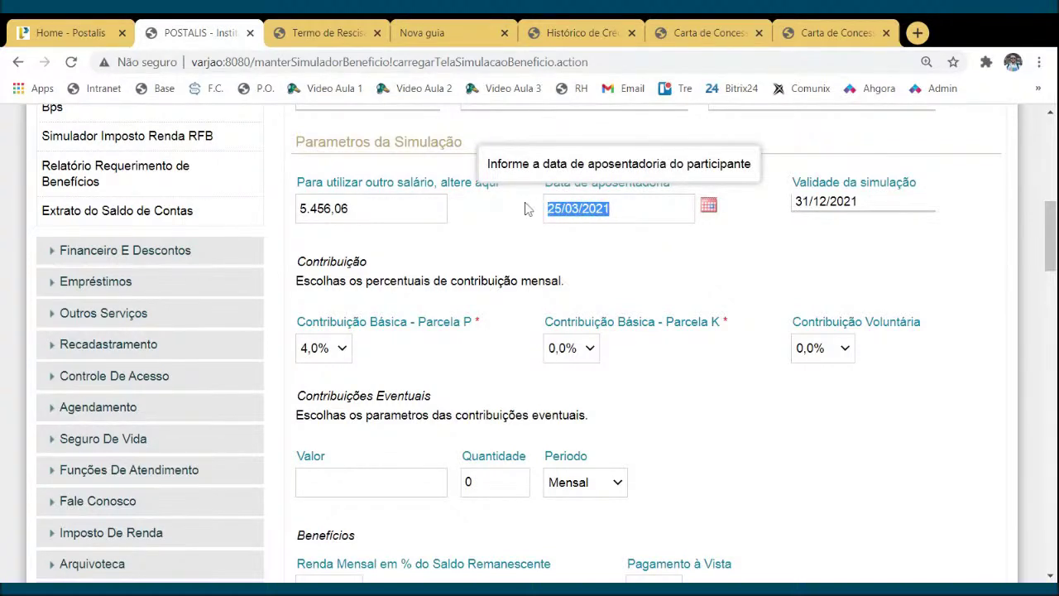
left_click(598, 256)
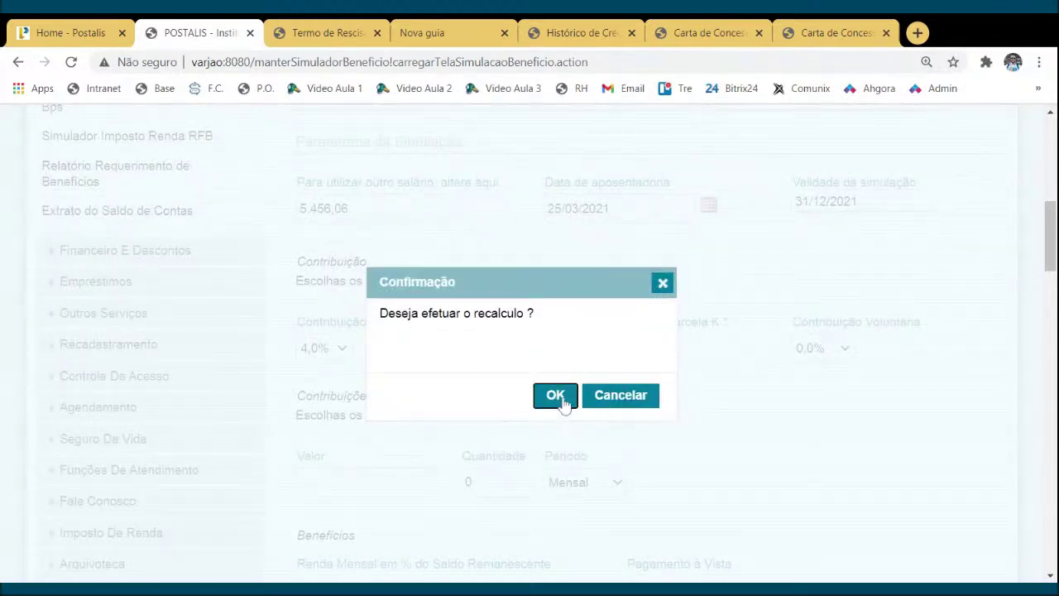
Step: Confirm the recalculation and scroll to the Contribuições table totalling R$ 249,33
left_click(556, 396)
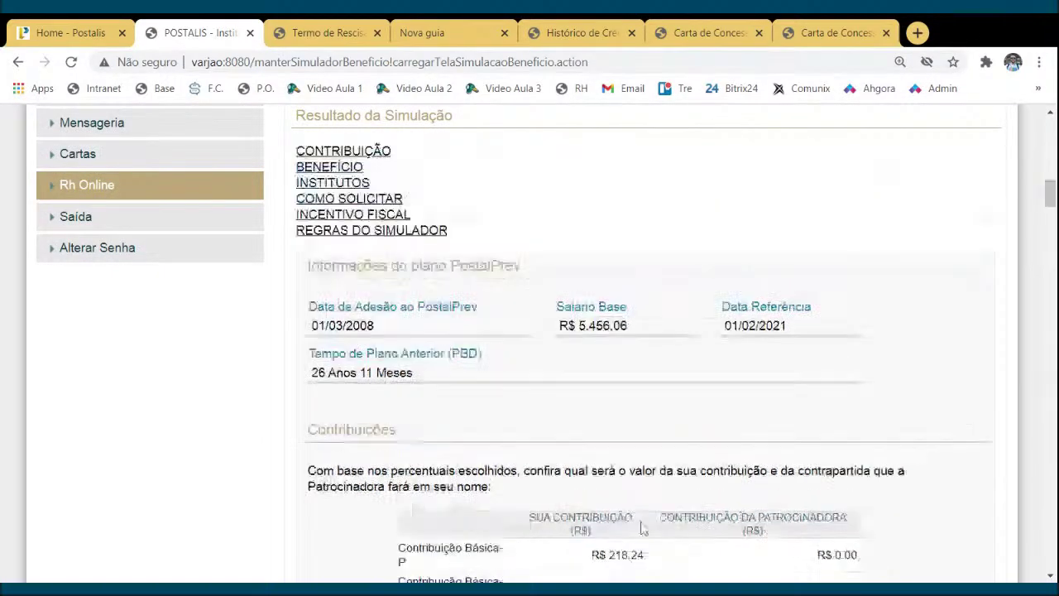
scroll(832, 397, "up", 5)
scroll(546, 397, "up", 3)
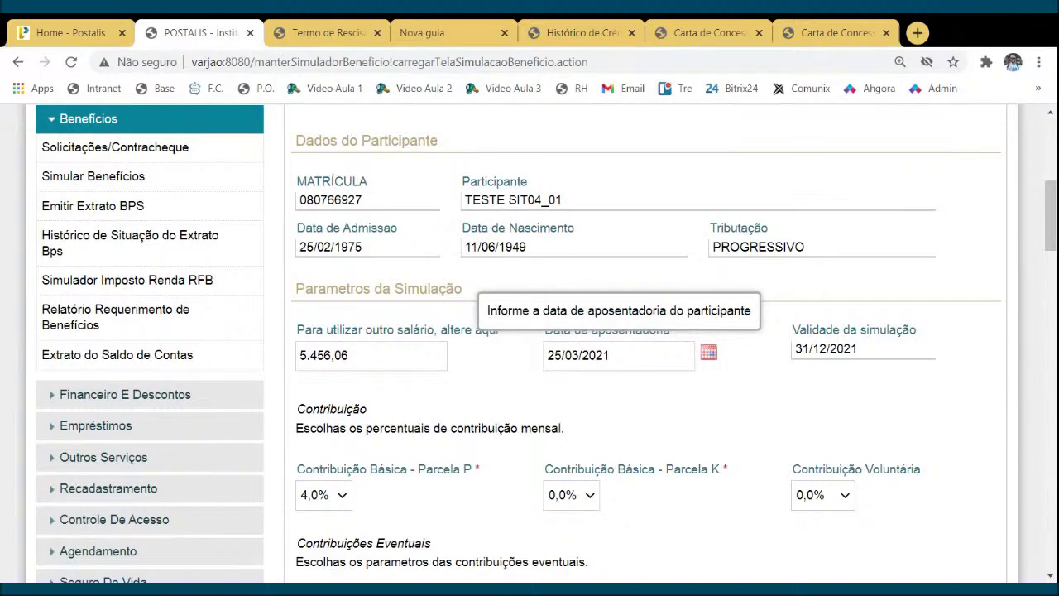
scroll(618, 373, "down", 3)
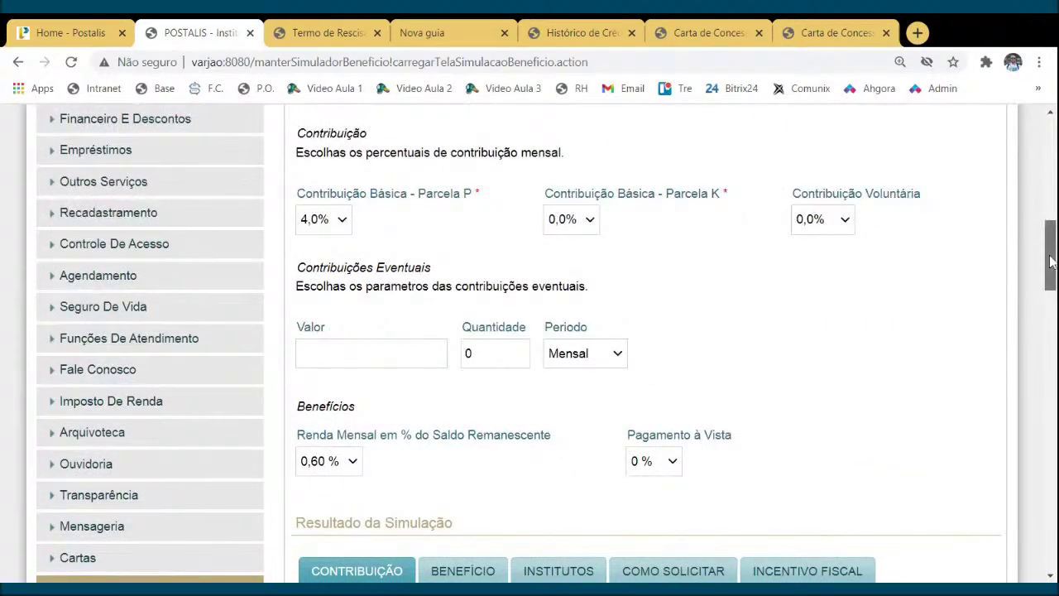
scroll(1052, 261, "down", 4)
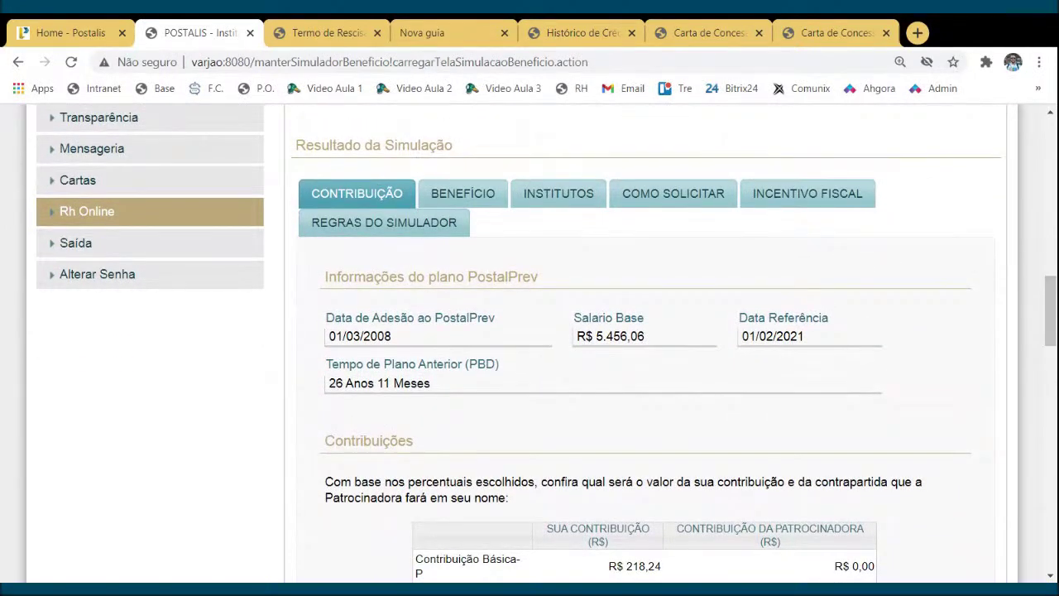
mouse_move(1053, 308)
left_mouse_down()
mouse_move(1049, 340)
mouse_move(1048, 290)
left_mouse_up()
left_click(457, 318)
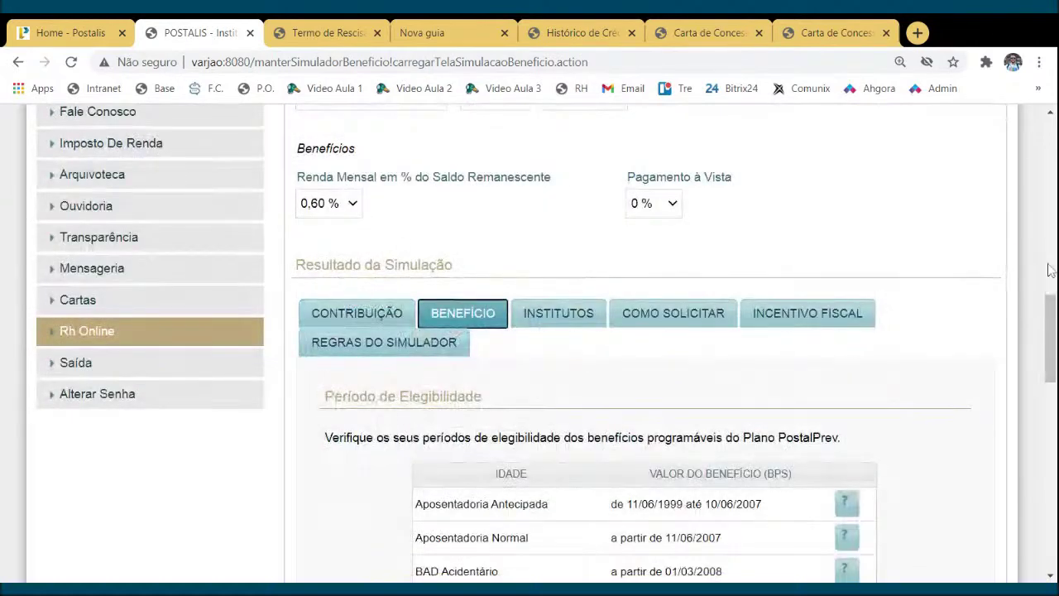
scroll(1045, 321, "down", 1)
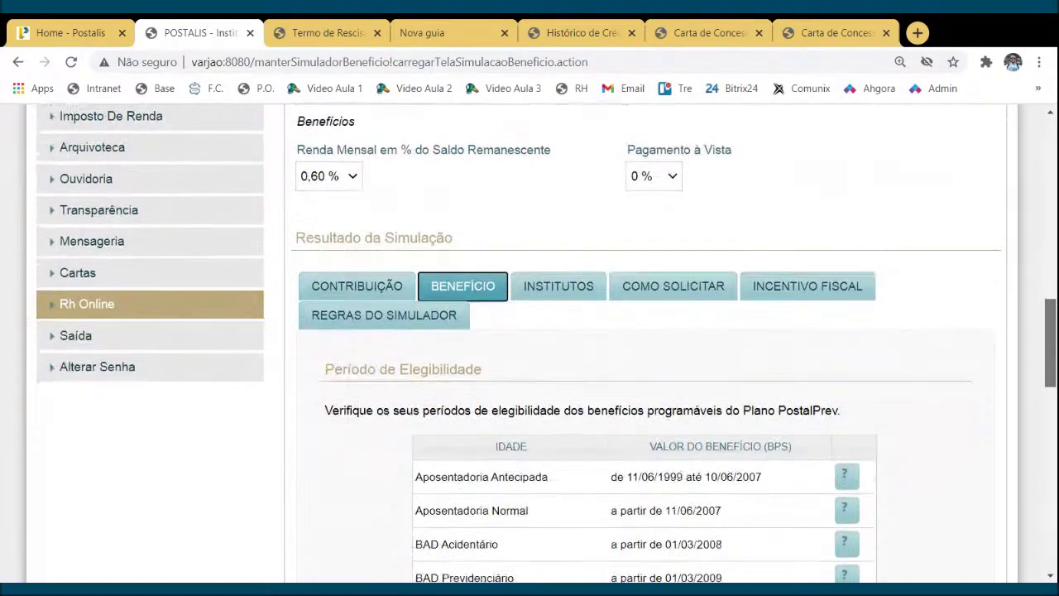
scroll(547, 343, "down", 4)
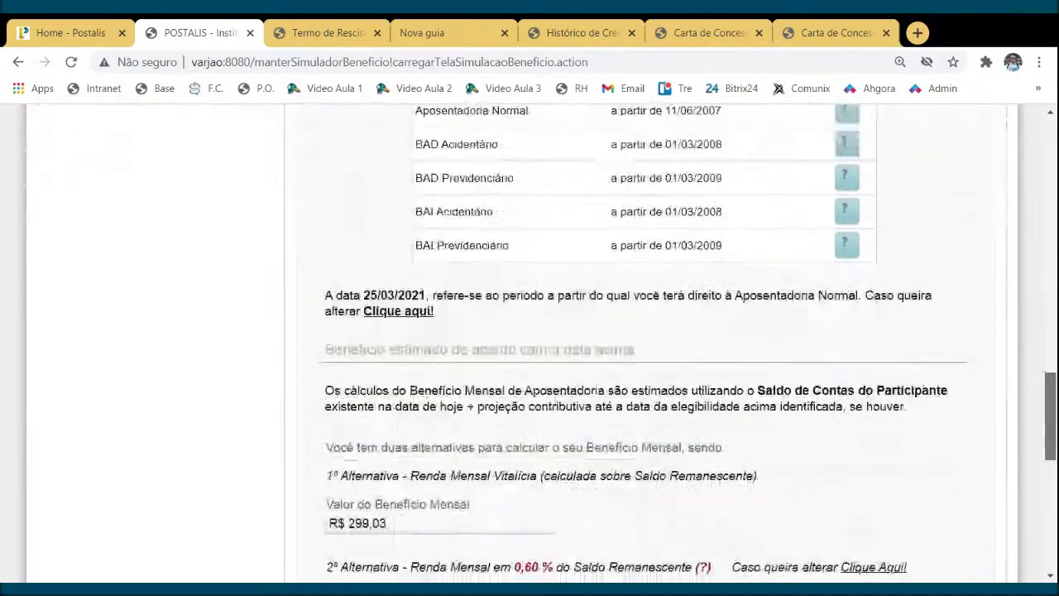
scroll(1012, 433, "down", 3)
left_click_drag(327, 219, 503, 231)
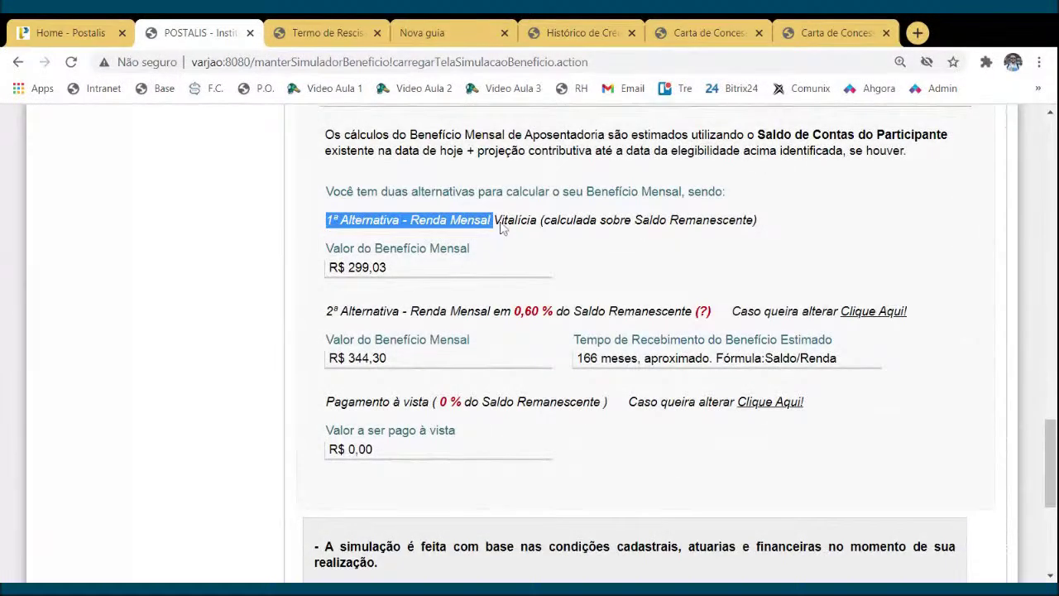
left_click(505, 231)
left_click_drag(331, 276, 394, 278)
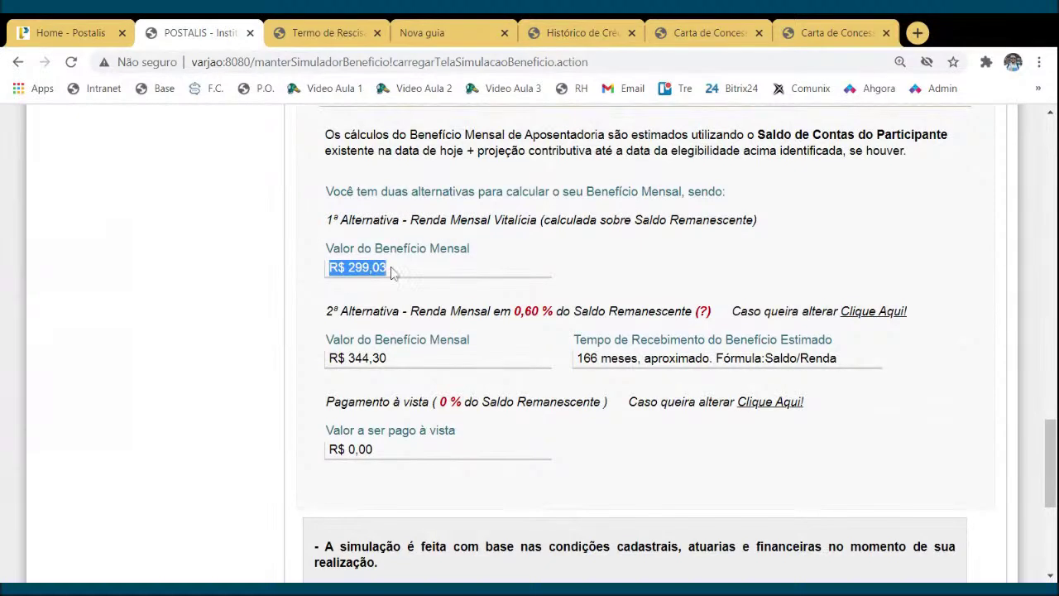
left_click(420, 255)
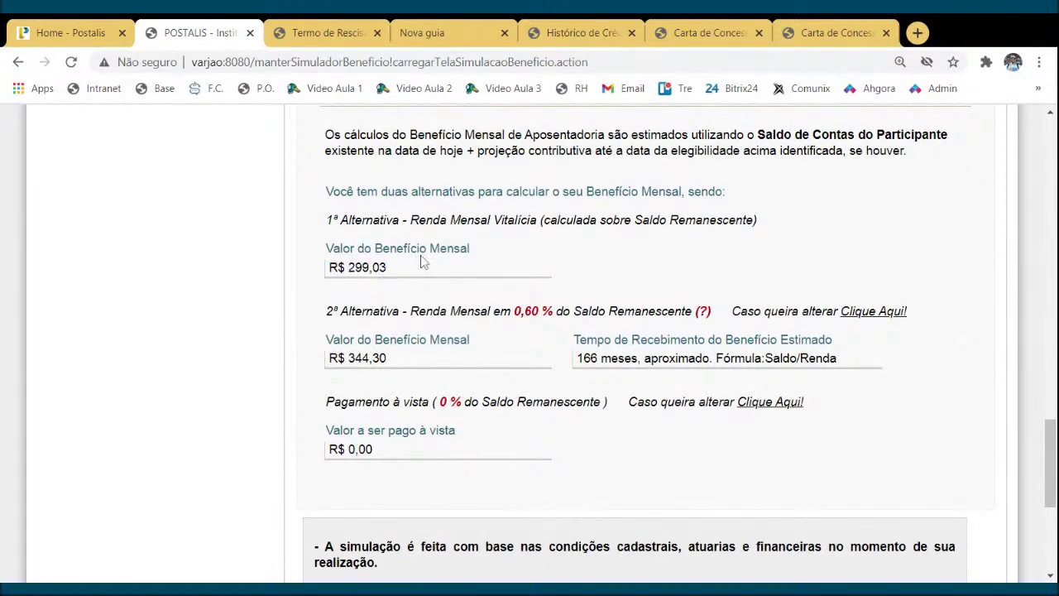
left_click_drag(328, 311, 368, 311)
left_click(369, 312)
left_click_drag(514, 312, 555, 323)
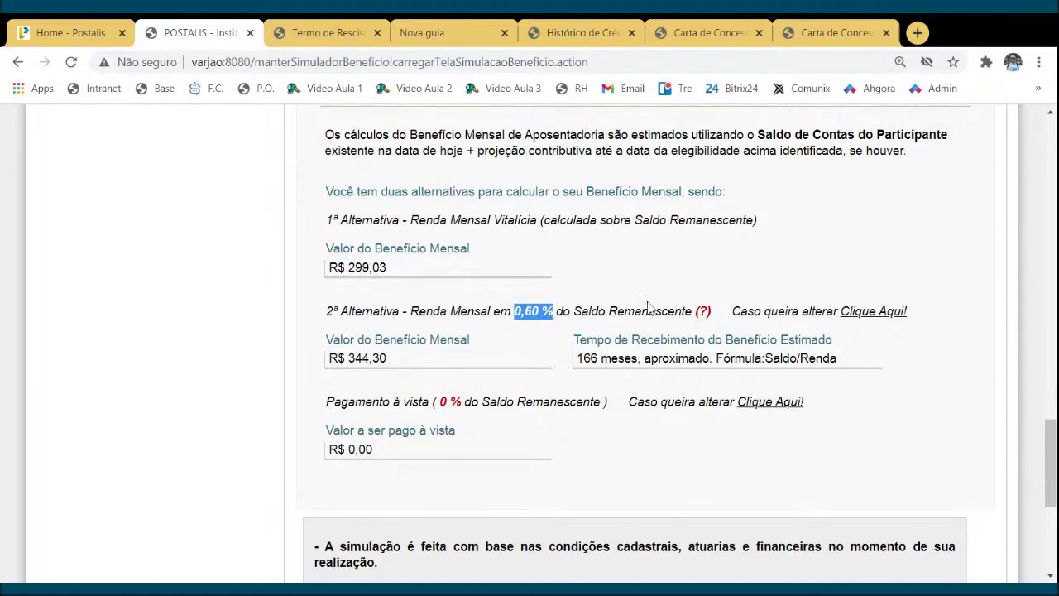
left_click_drag(642, 311, 649, 304)
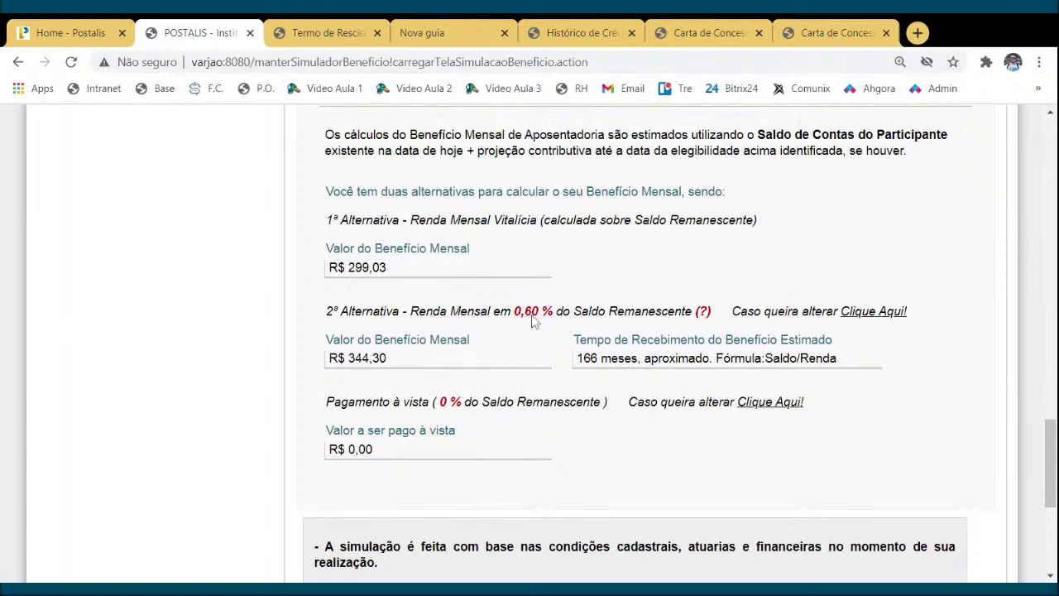
left_click_drag(348, 358, 387, 357)
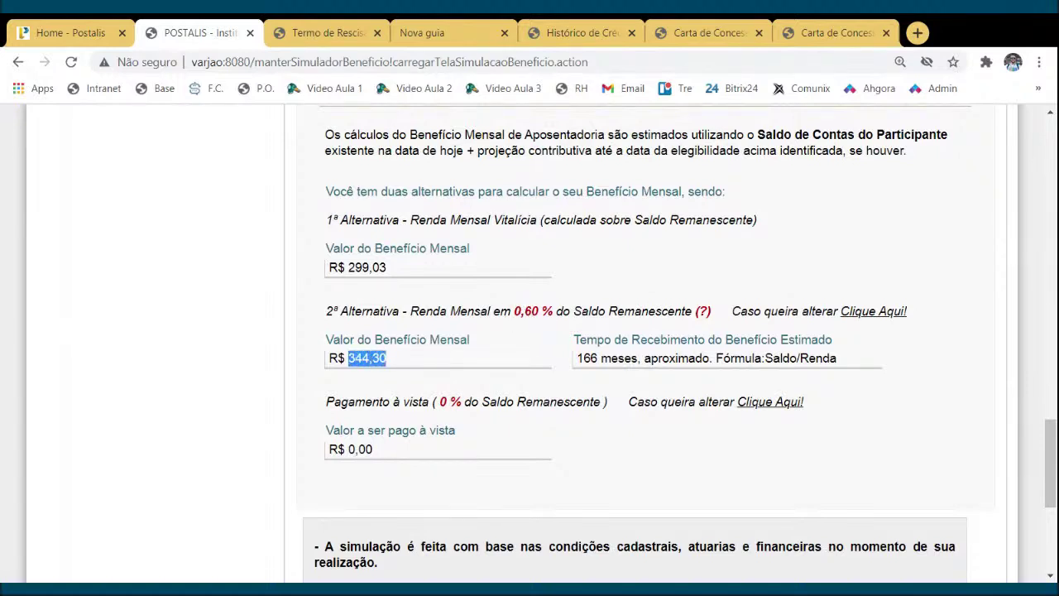
left_click(411, 371)
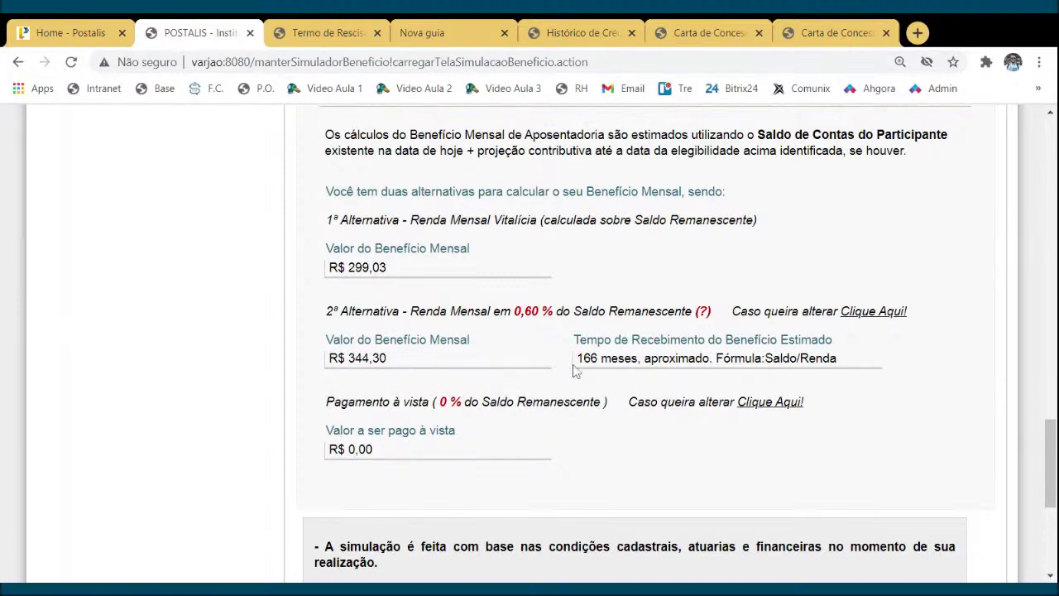
left_click_drag(576, 359, 839, 375)
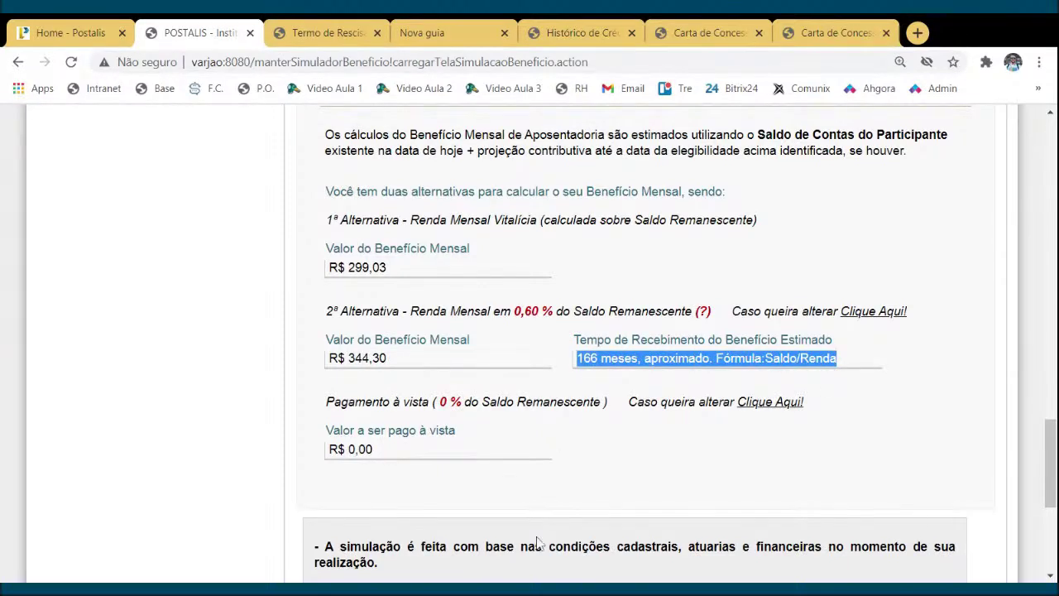
left_click(523, 588)
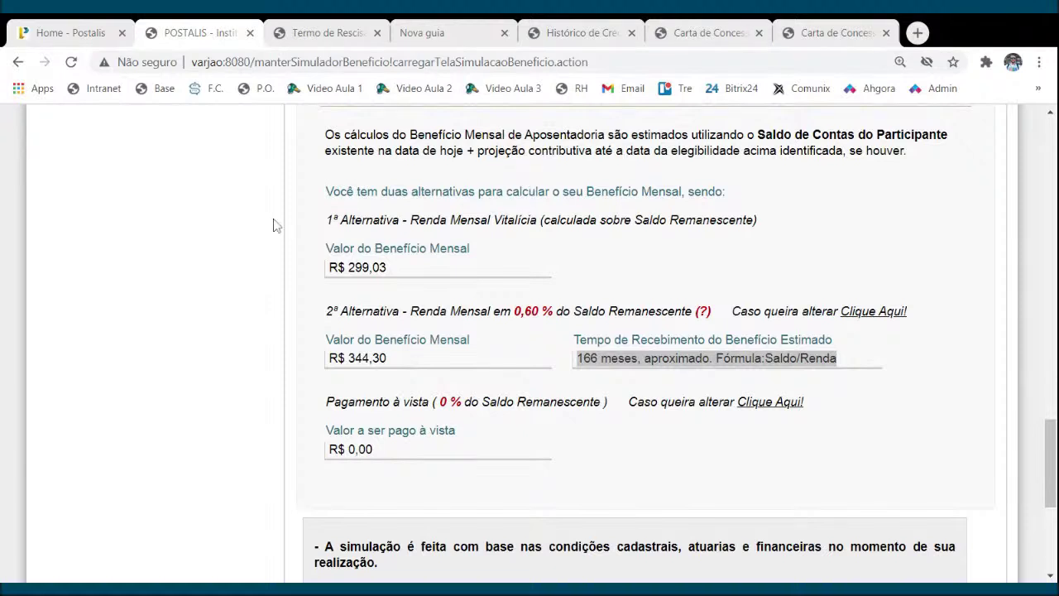
left_click(564, 336)
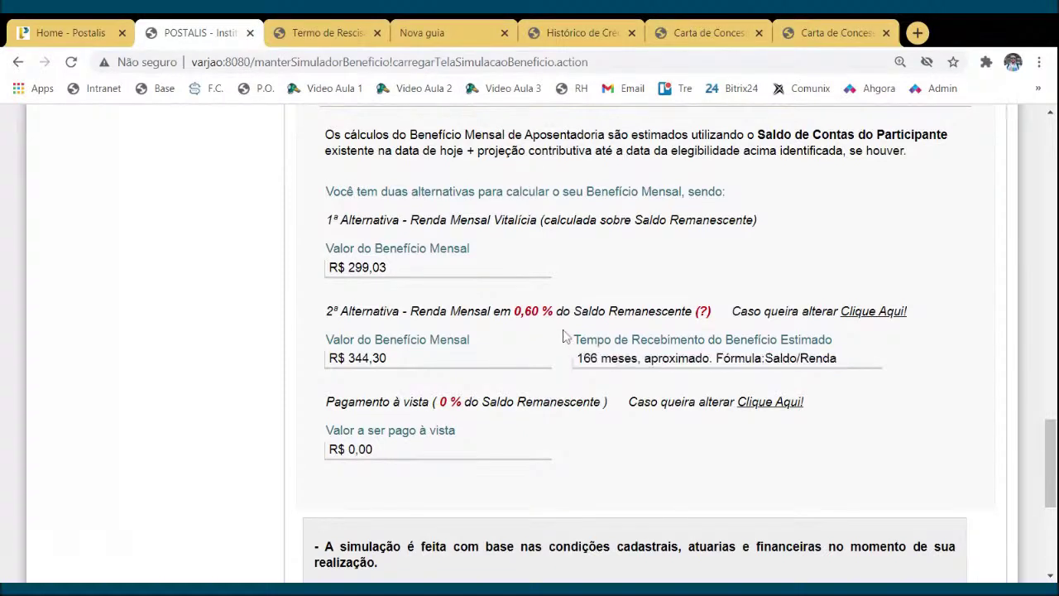
left_click_drag(512, 312, 553, 325)
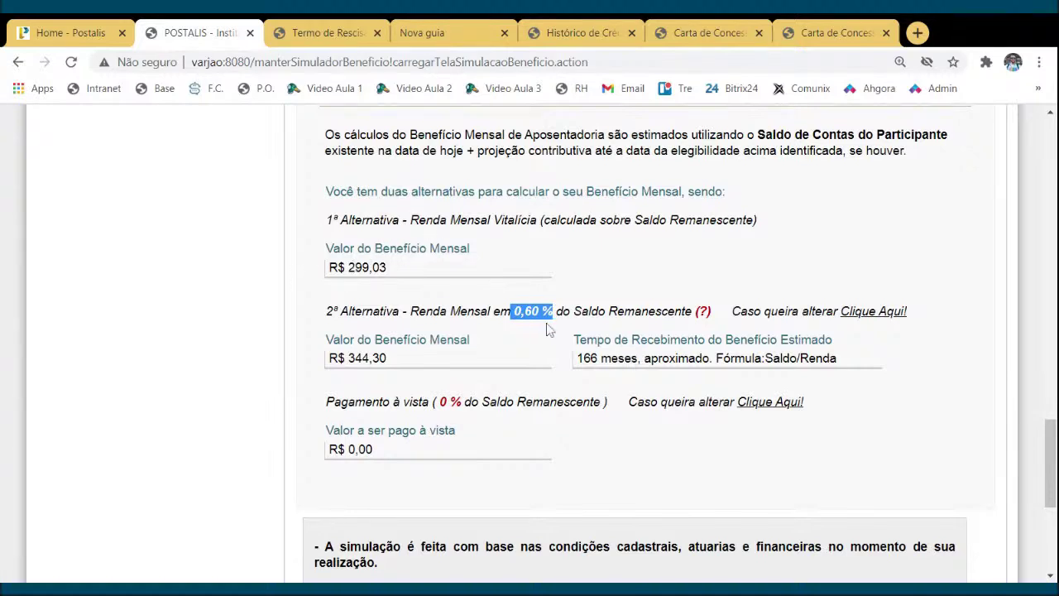
left_click_drag(1051, 501, 1051, 373)
left_click_drag(313, 158, 534, 157)
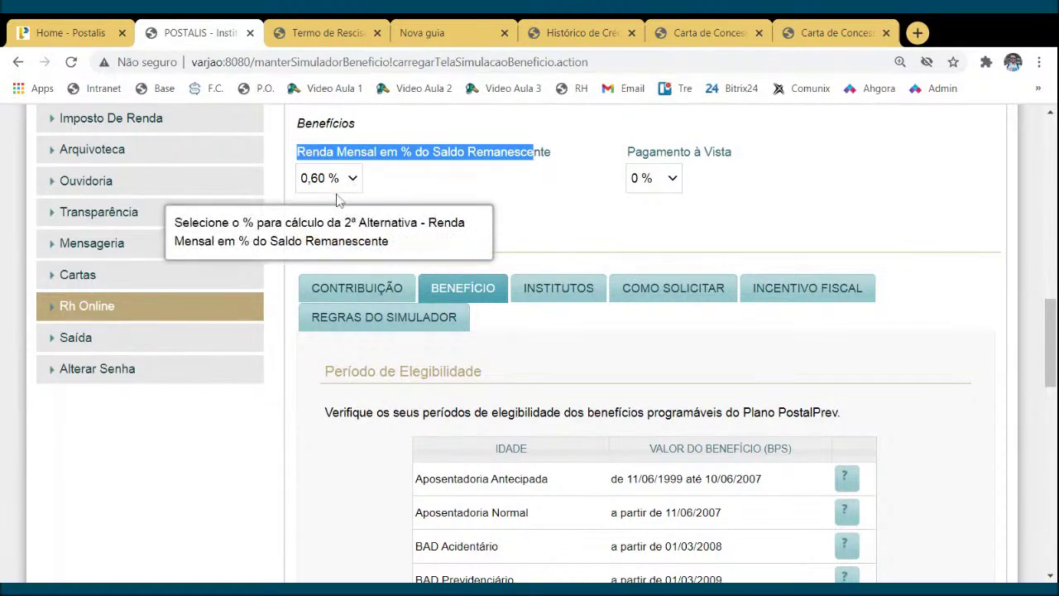
Step: Review the R$ 0,00 lump-sum amount, then collapse the Plano Postalprev simulation panel
left_click(463, 197)
left_click_drag(1050, 331, 1048, 466)
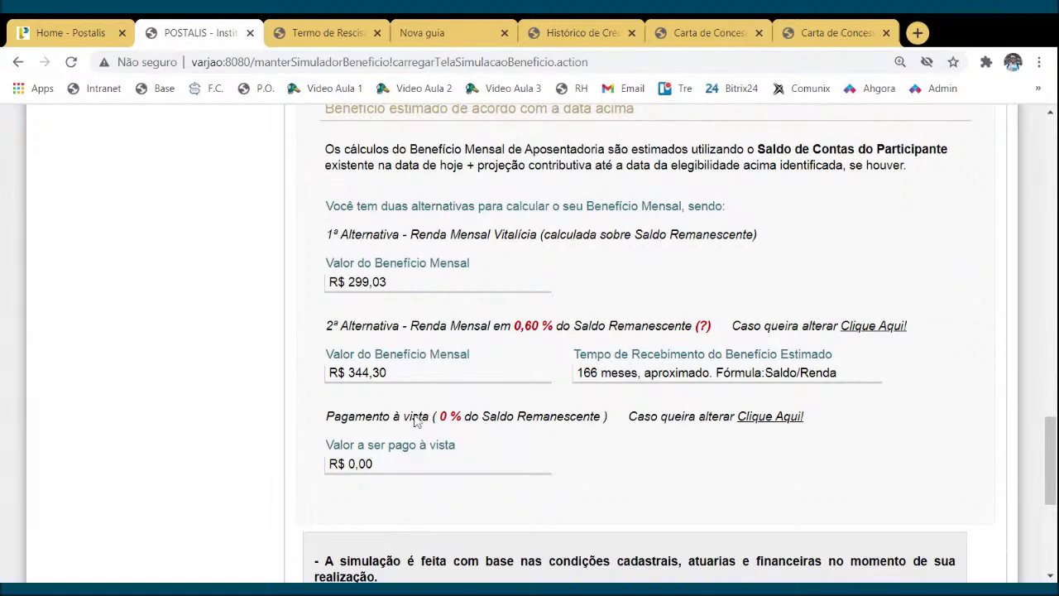
left_click_drag(374, 465, 331, 469)
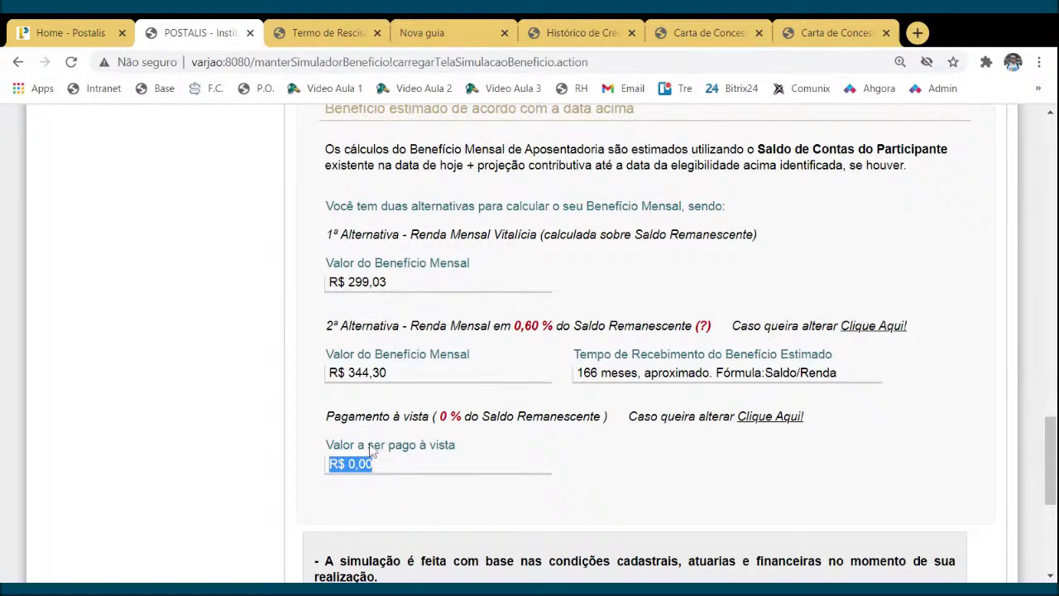
left_click_drag(1052, 496, 1052, 492)
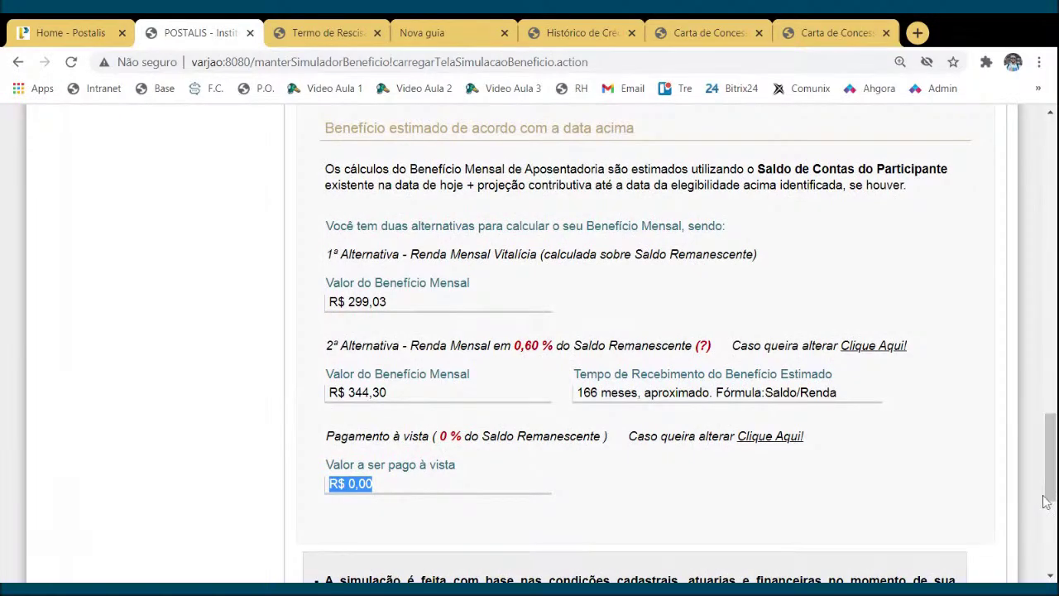
left_click_drag(1052, 494, 1051, 266)
left_click(374, 149)
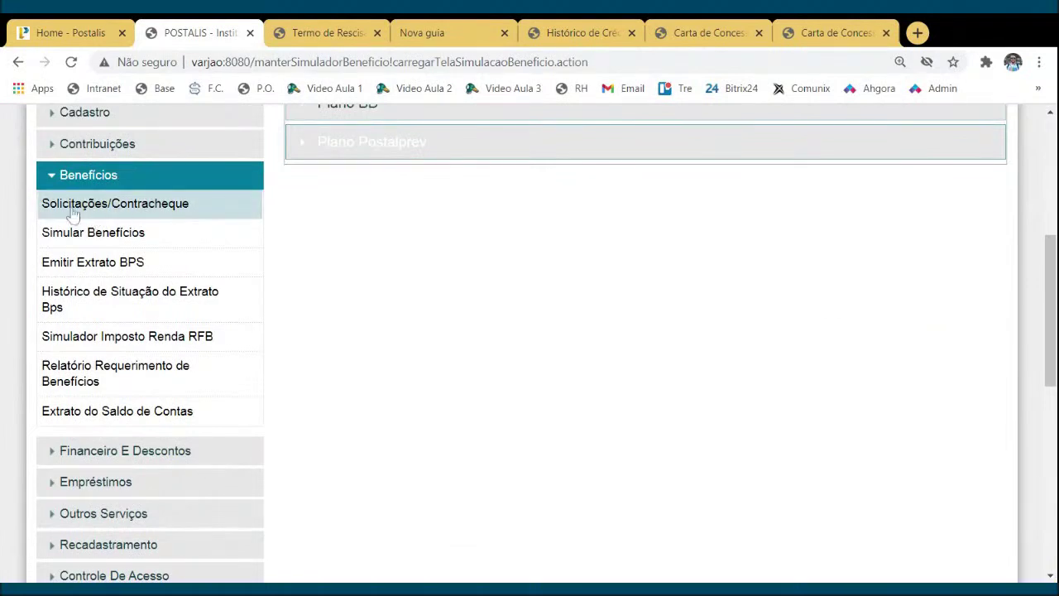
Step: Open Solicitações/Contracheque from the Benefícios section of the left menu
left_click(113, 175)
scroll(451, 289, "up", 5)
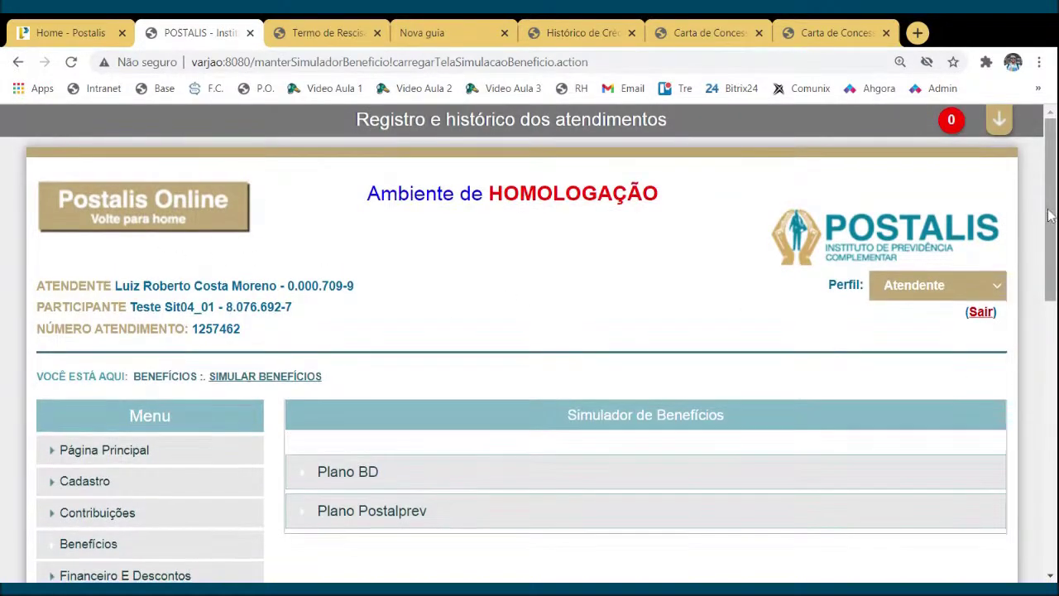
scroll(1051, 215, "down", 2)
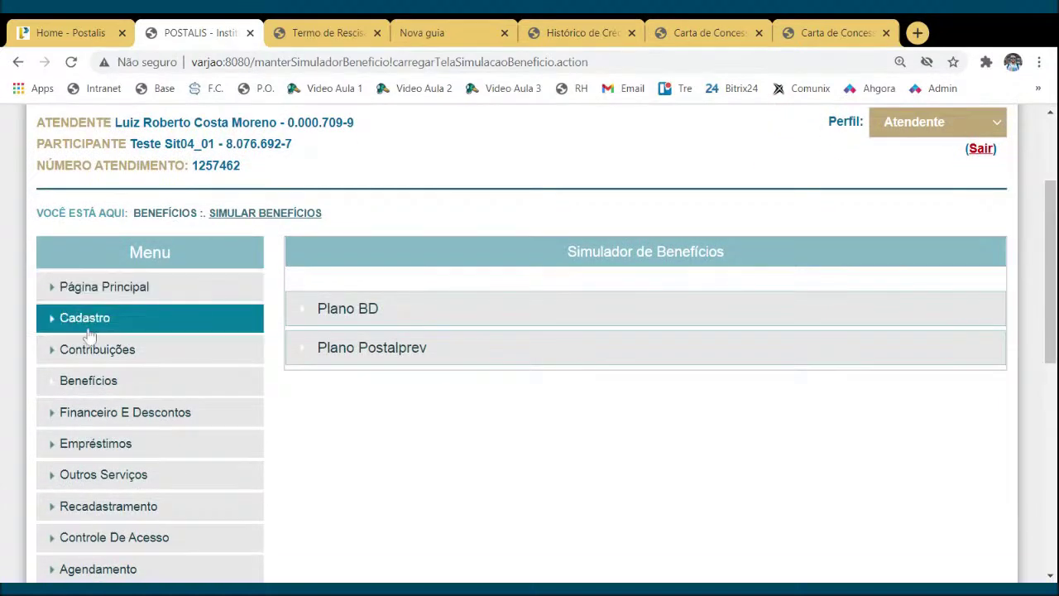
left_click(89, 380)
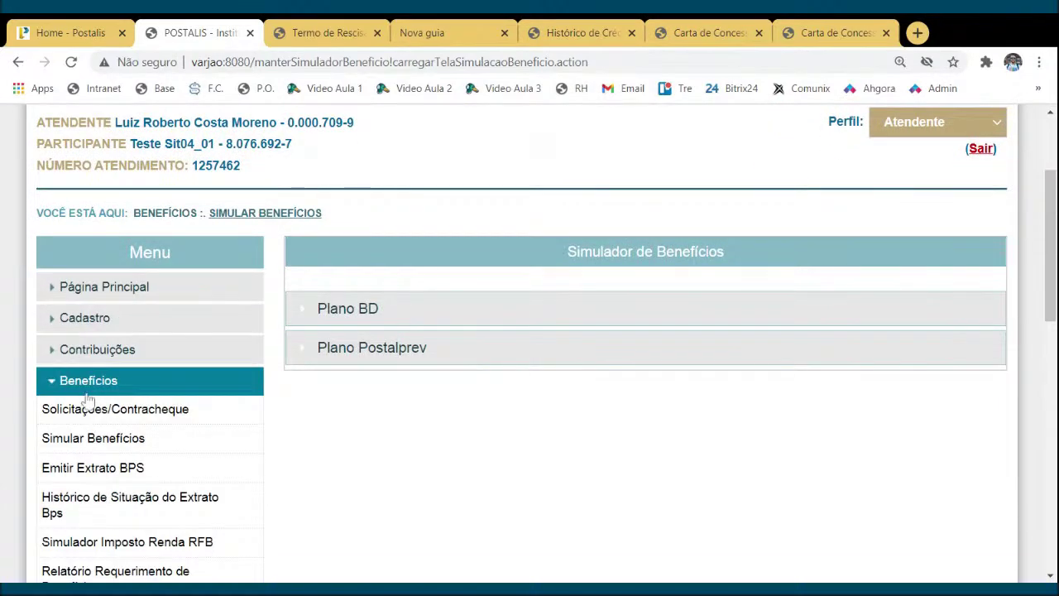
left_click(120, 418)
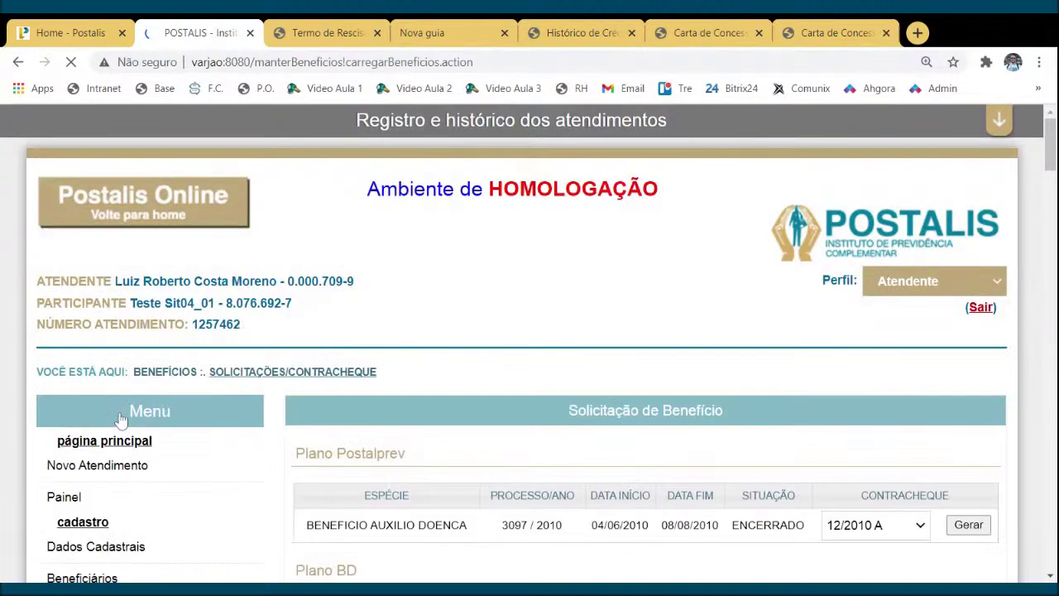
Step: Review the listed Postalprev and BD benefits, such as AUXILIO NUPCIAL and BENEFICIO AUXILIO DOENCA
left_click_drag(1051, 158, 1051, 244)
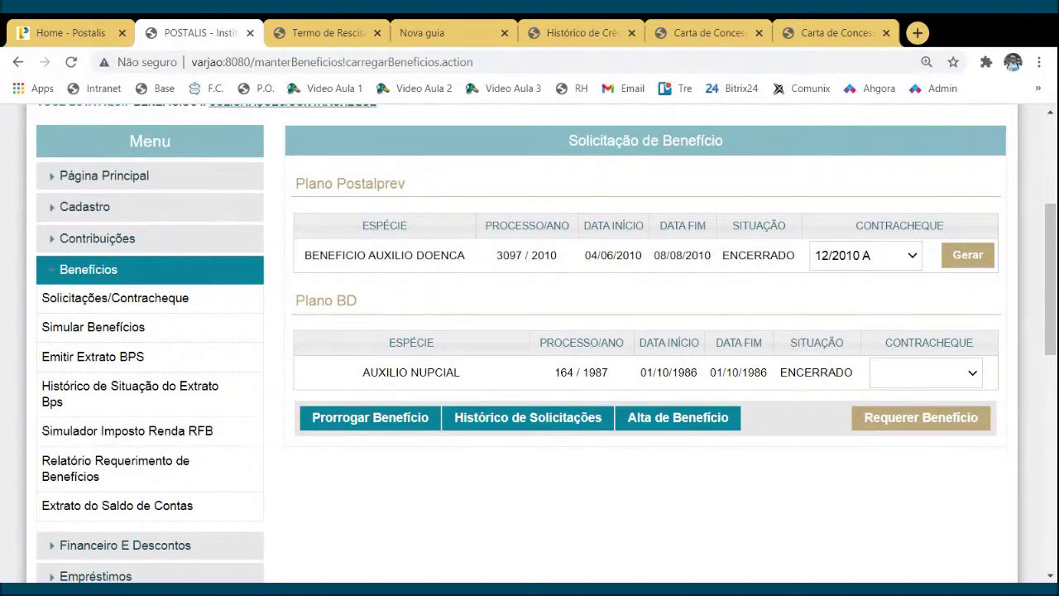
left_click_drag(362, 372, 460, 376)
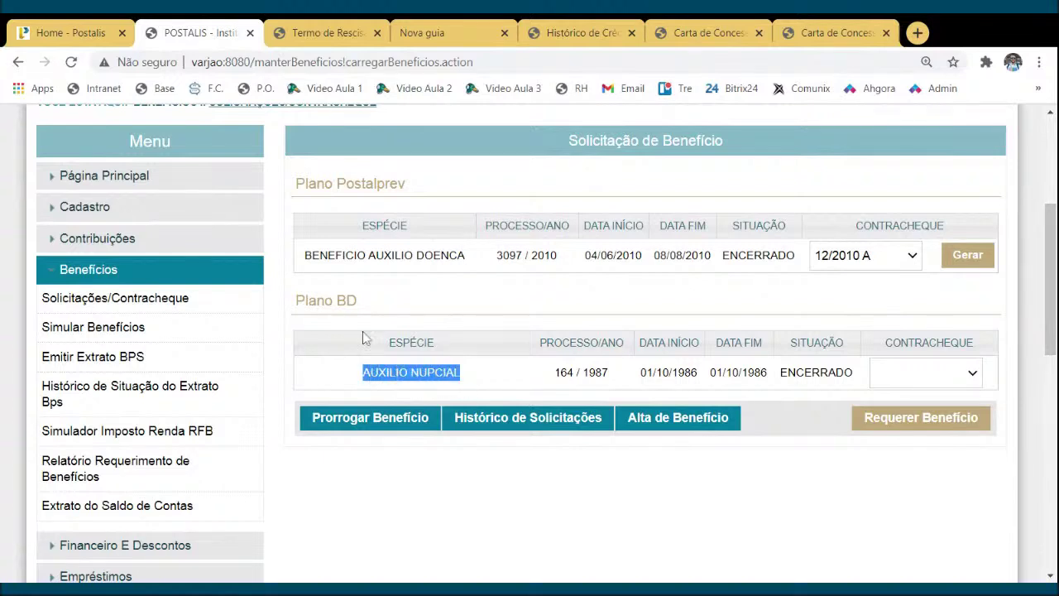
left_click_drag(297, 302, 362, 315)
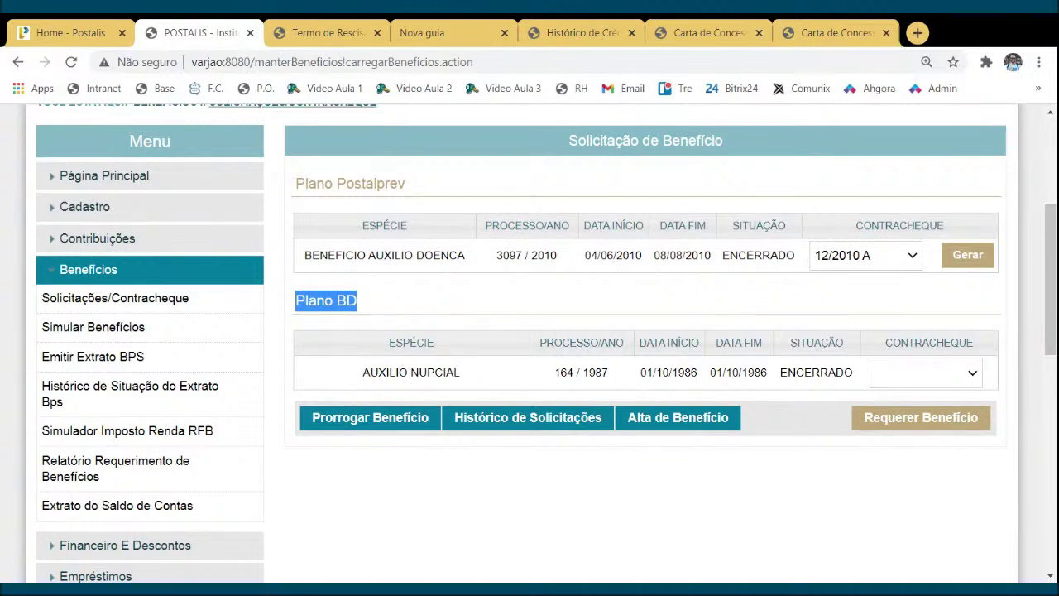
left_click(413, 296)
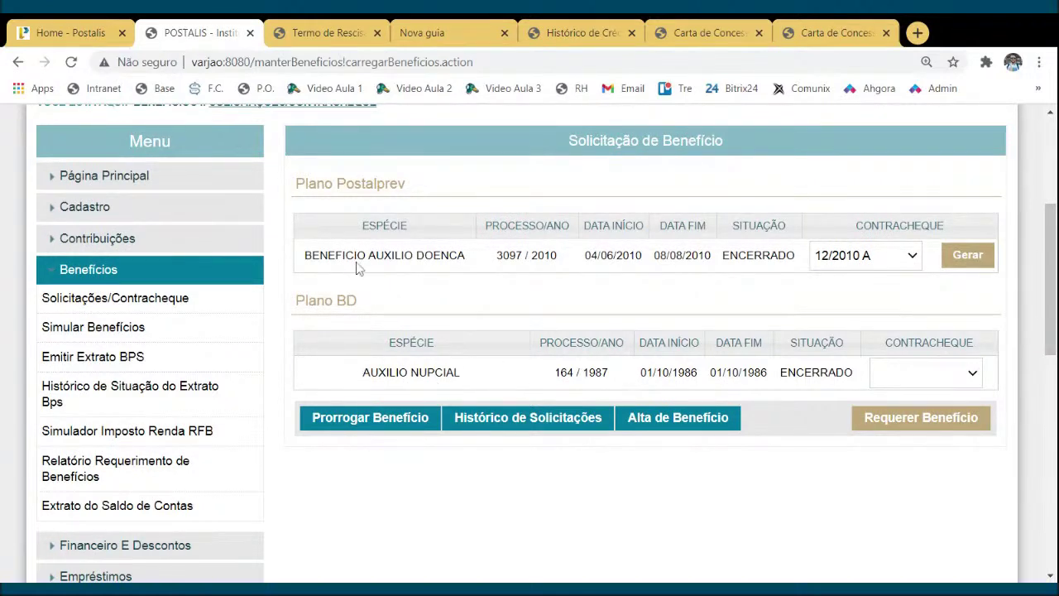
left_click_drag(312, 256, 414, 256)
left_click(437, 235)
double_click(371, 182)
double_click(346, 301)
left_click(330, 314)
Step: Start a new benefit request and scroll to the Plano BD options: BPS, BPS-SAI and BPP
left_click(970, 429)
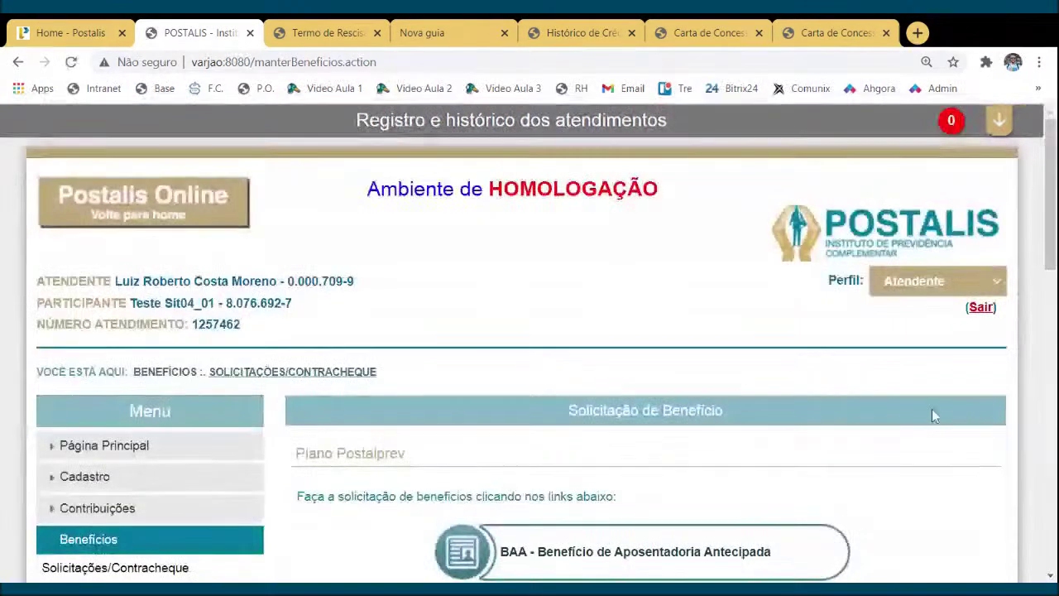
left_click_drag(1053, 170, 1051, 382)
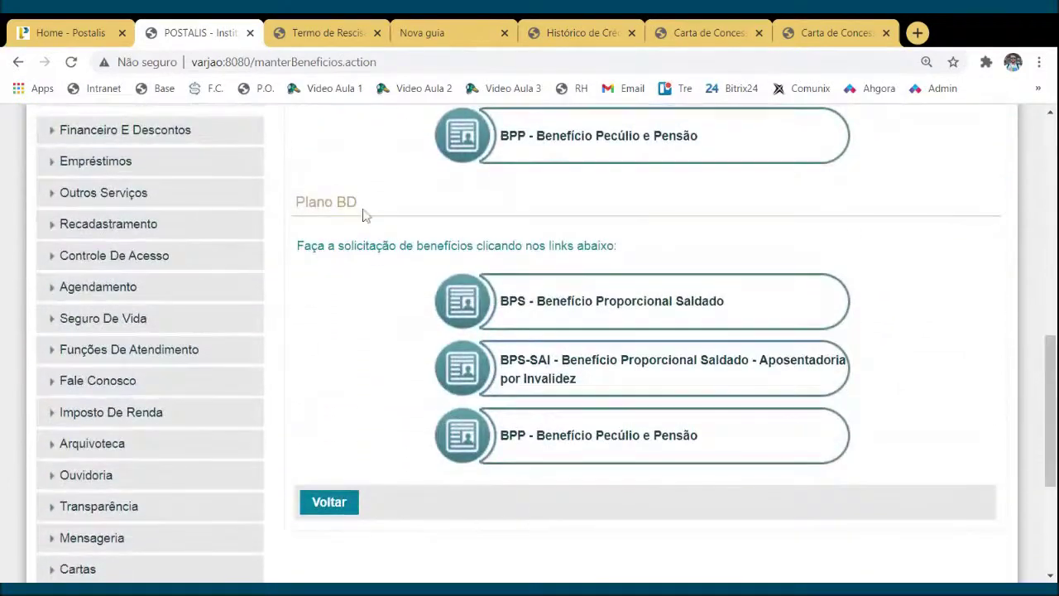
left_click_drag(296, 211, 369, 208)
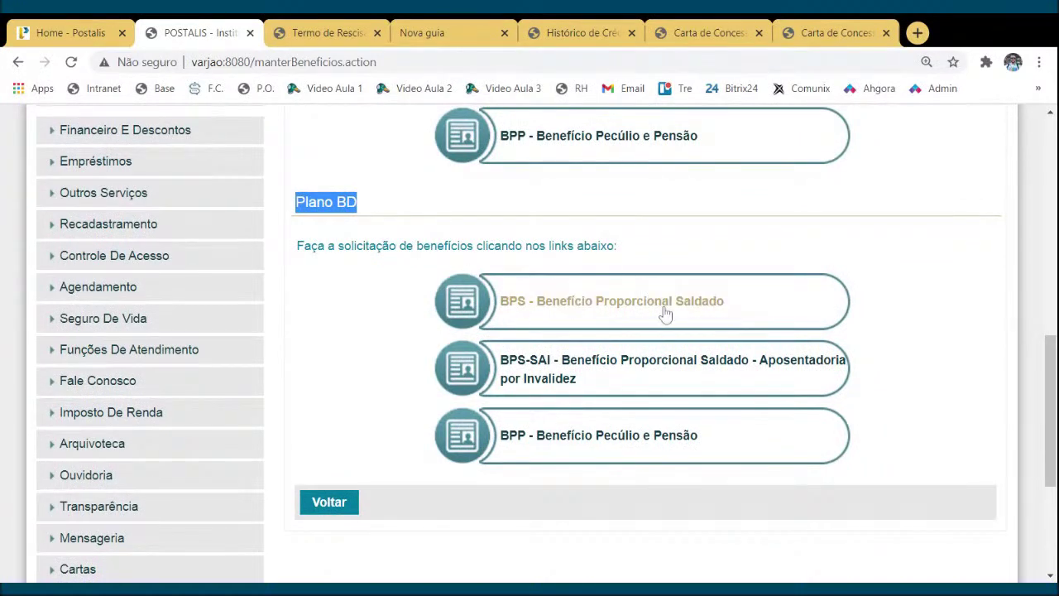
left_click(603, 248)
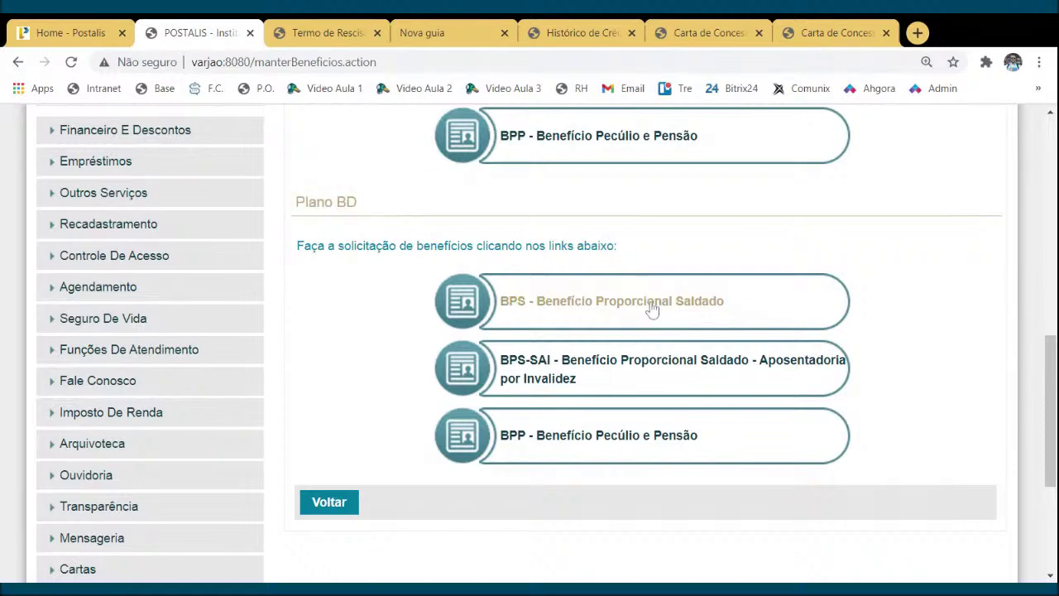
Step: Open the BPS - Benefício Proporcional Saldado form and choose II GRAU COMP for Grau de Instrução
left_click(652, 306)
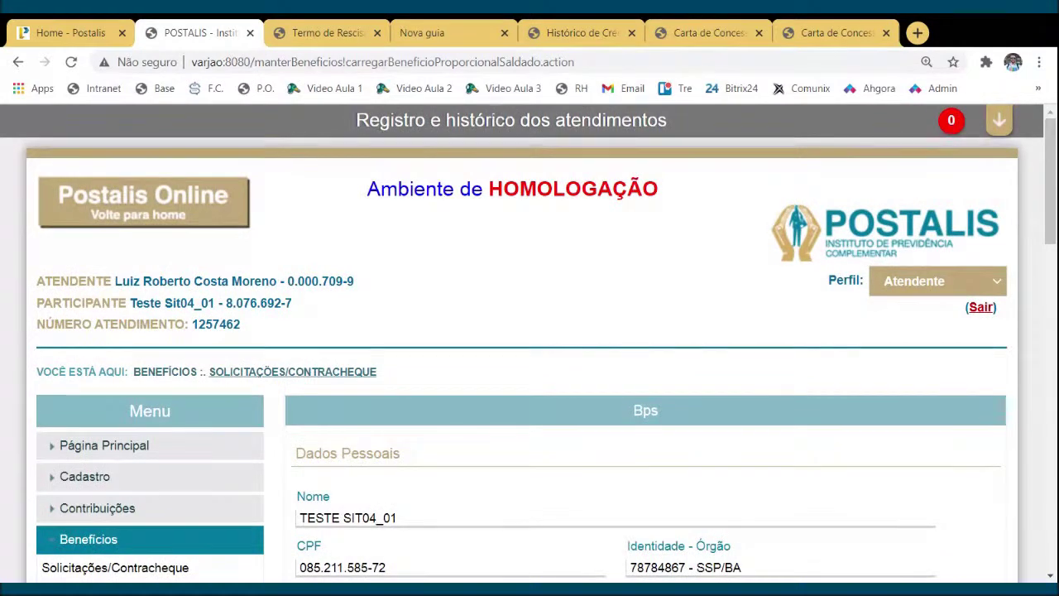
left_click_drag(1048, 208, 1045, 326)
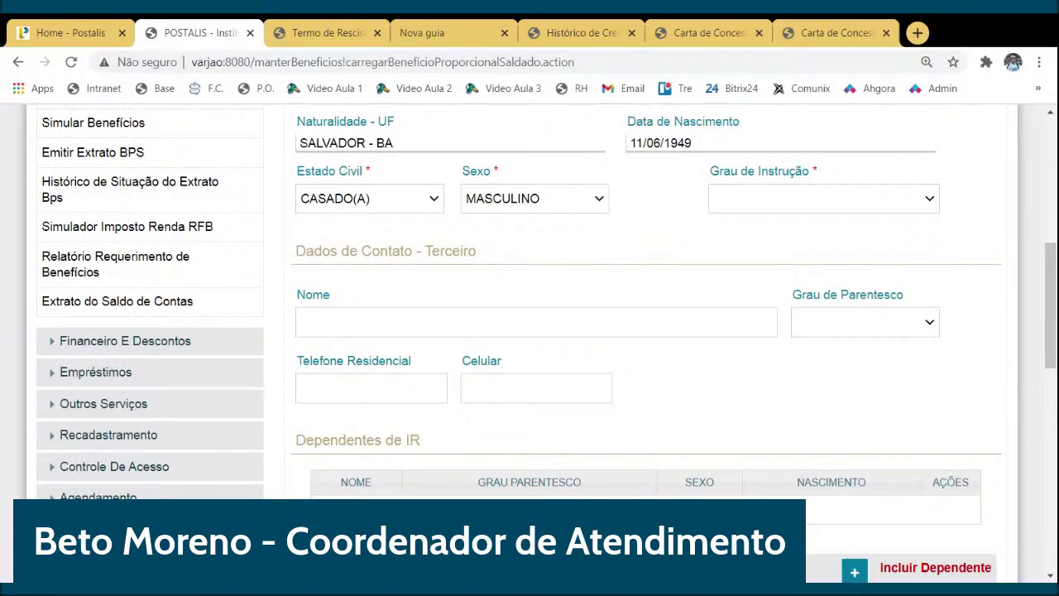
left_click(806, 316)
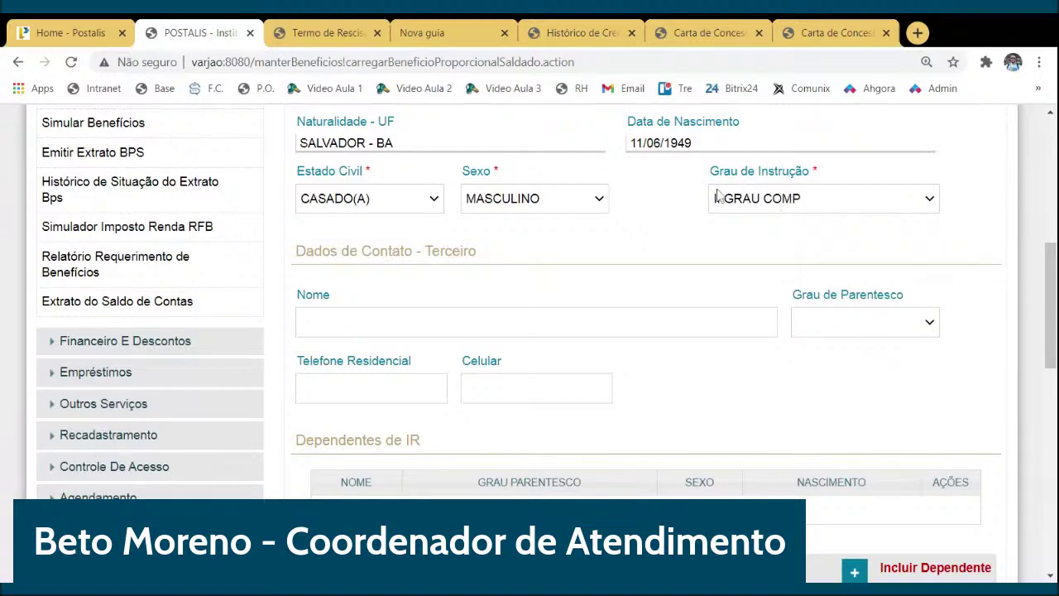
Step: Go to the Dados de Contato - Terceiro section and place the cursor in its Nome field
left_click_drag(1049, 290, 1049, 300)
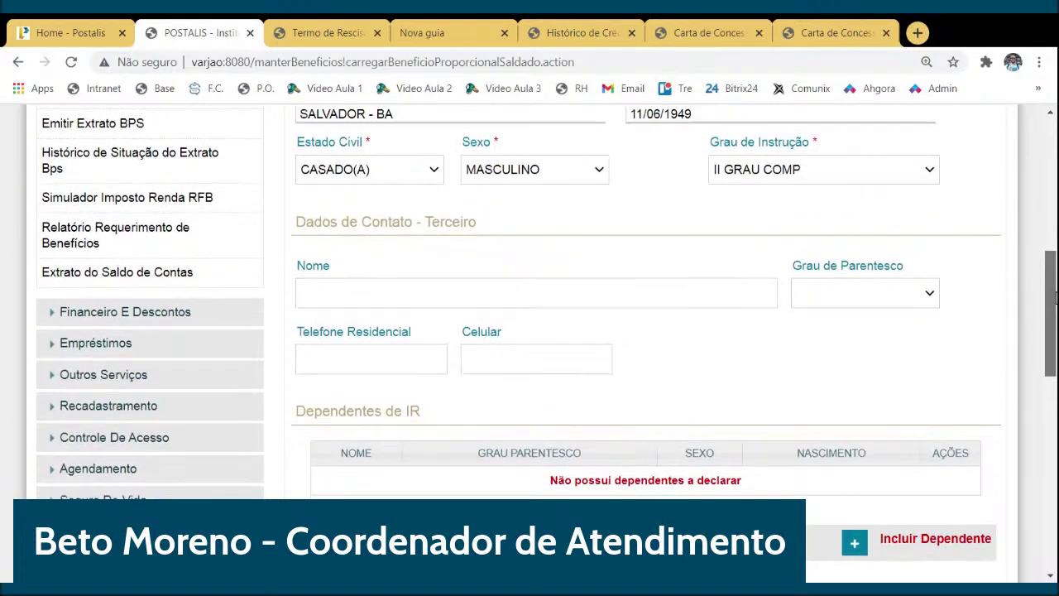
left_click_drag(295, 215, 477, 214)
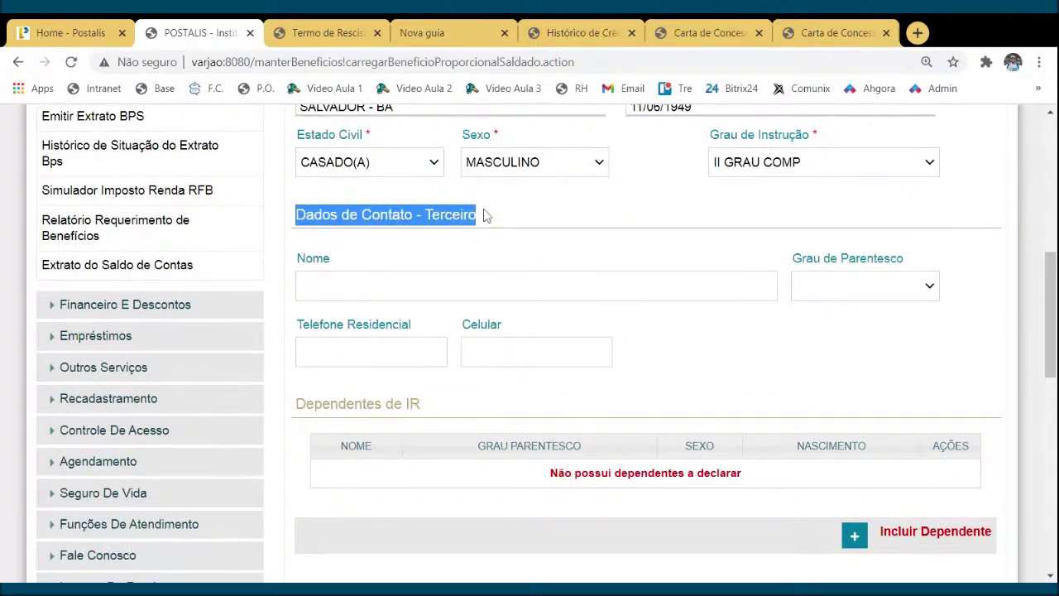
left_click(420, 258)
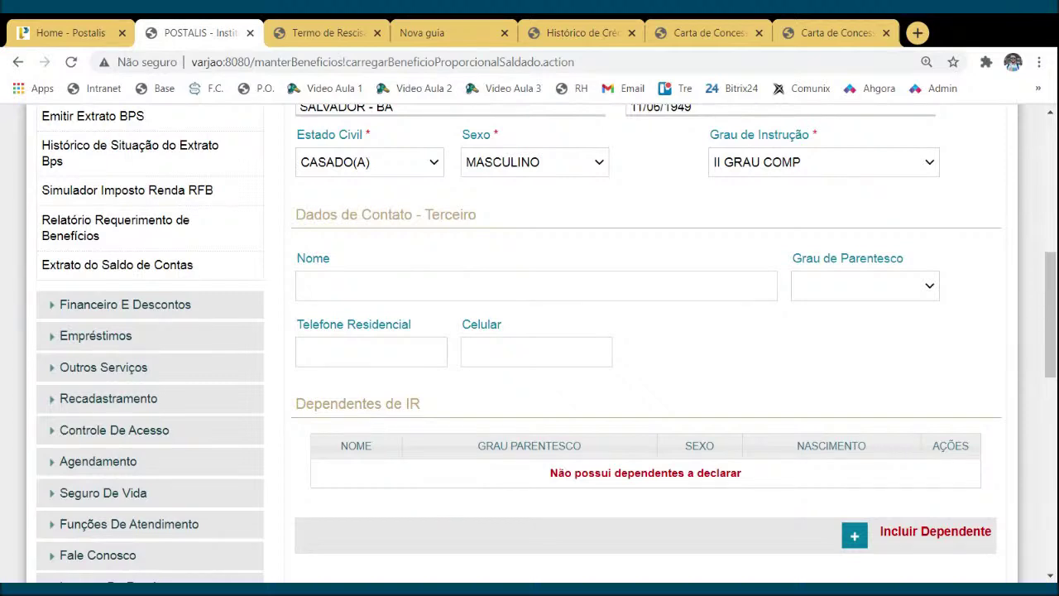
Step: Enter the contact's name, relationship IRMÃO(Ã), home phone and mobile number
type("José da Silva")
left_click(911, 292)
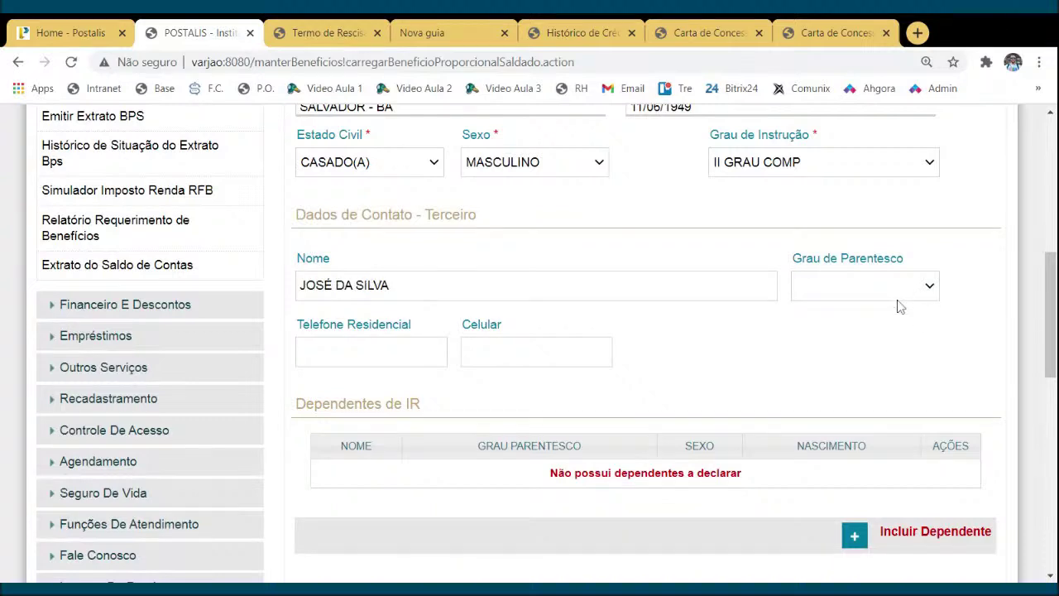
left_click(844, 420)
type("99) 999999999")
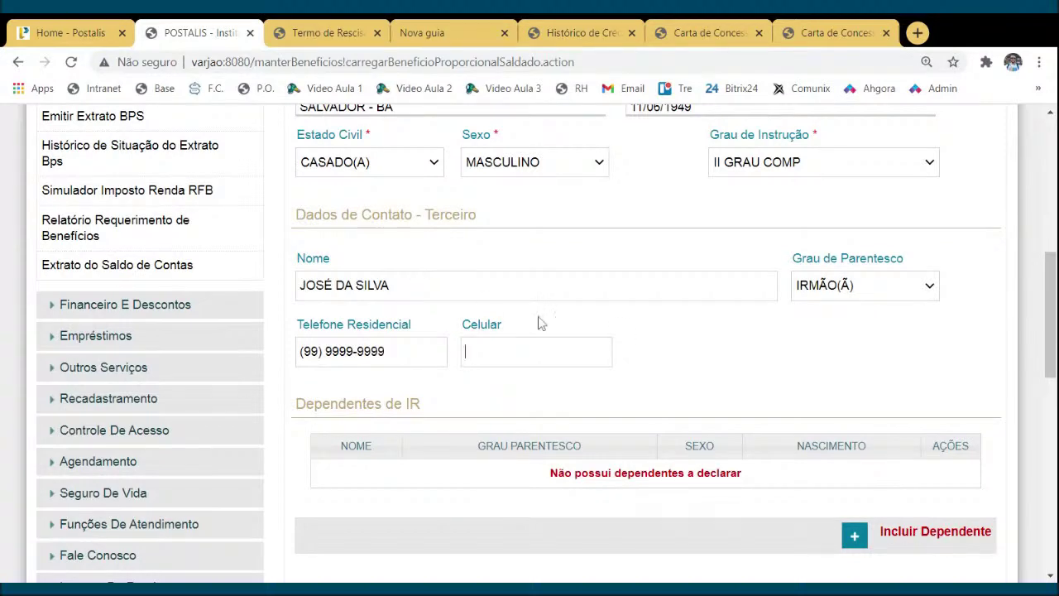
type("11999999999")
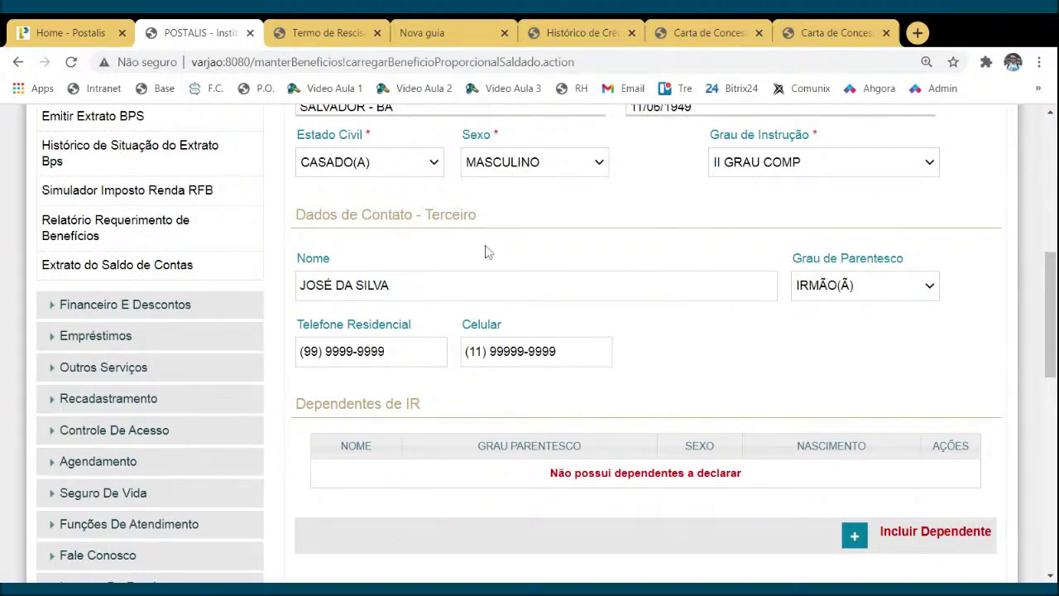
left_click_drag(1049, 298, 1018, 338)
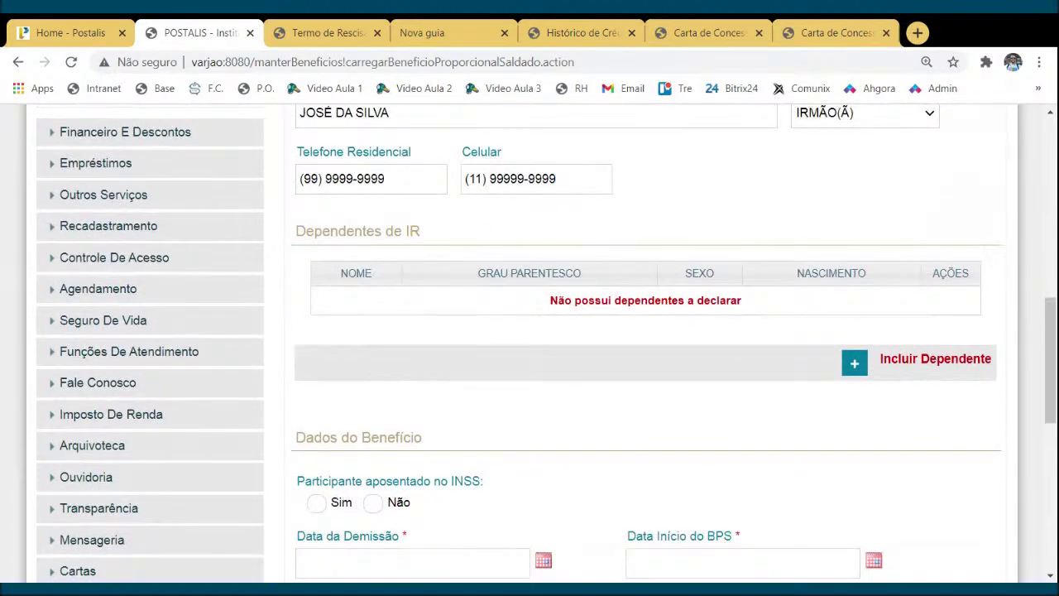
left_click_drag(296, 231, 432, 243)
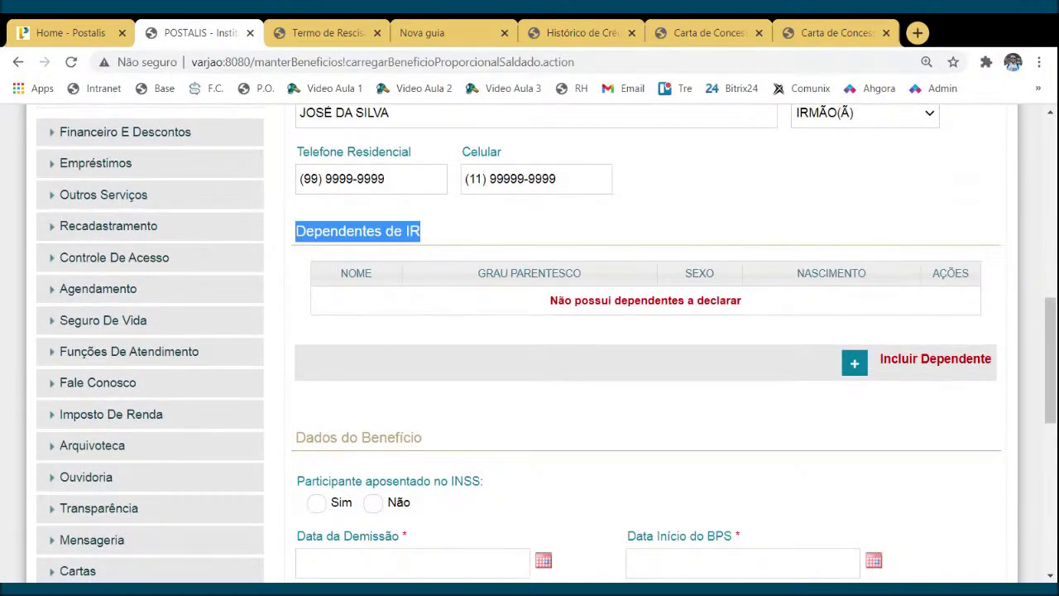
left_click(363, 229)
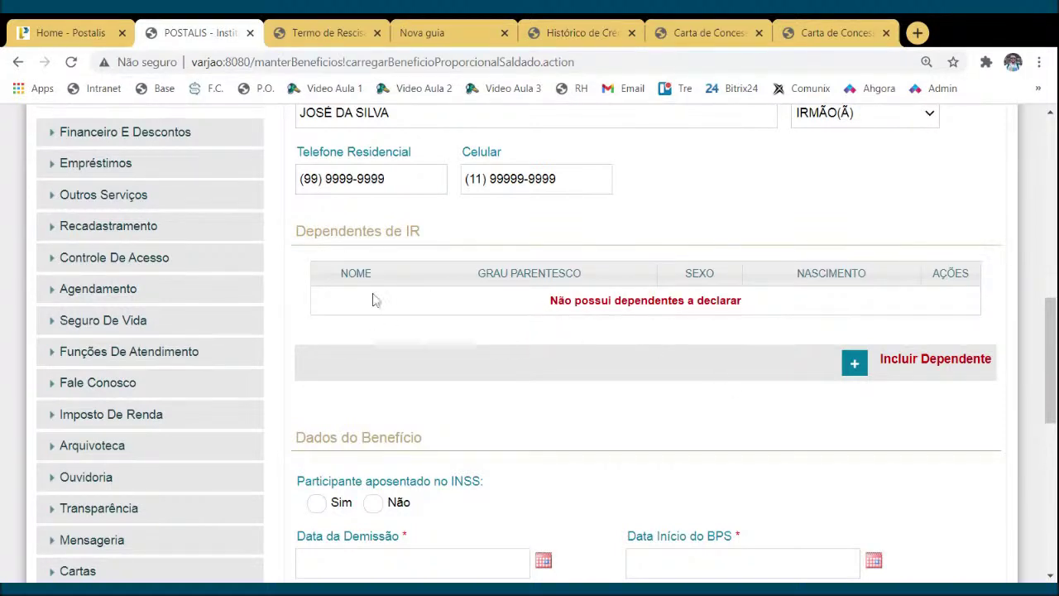
left_click_drag(550, 301, 752, 314)
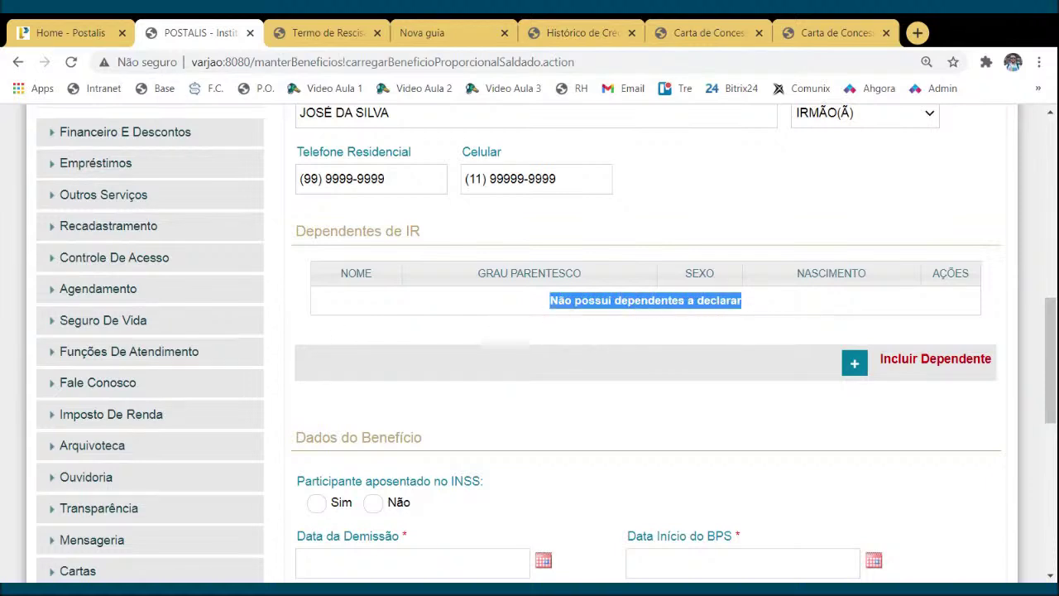
left_click(662, 331)
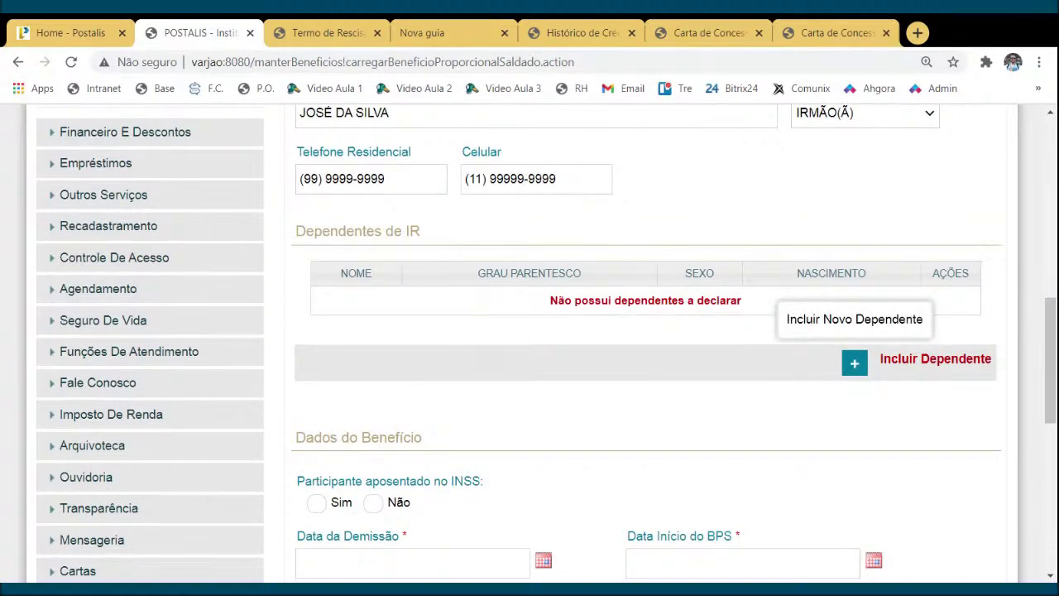
Step: Add the spouse's name as a CONJUGE, FEMININO dependent born 01/01/1960 and save it
left_click(855, 363)
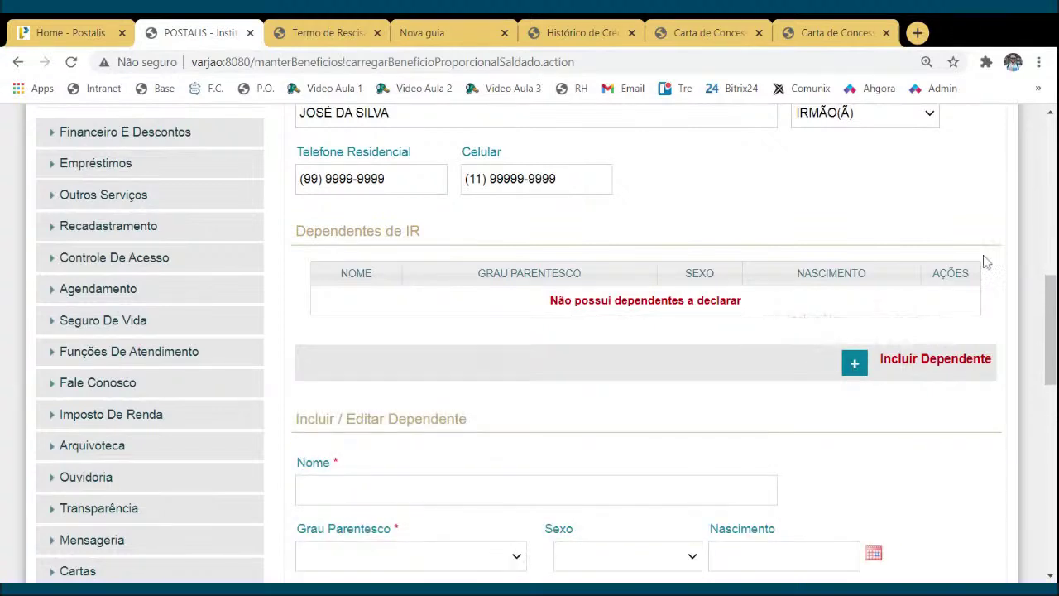
left_click_drag(1050, 311, 1029, 356)
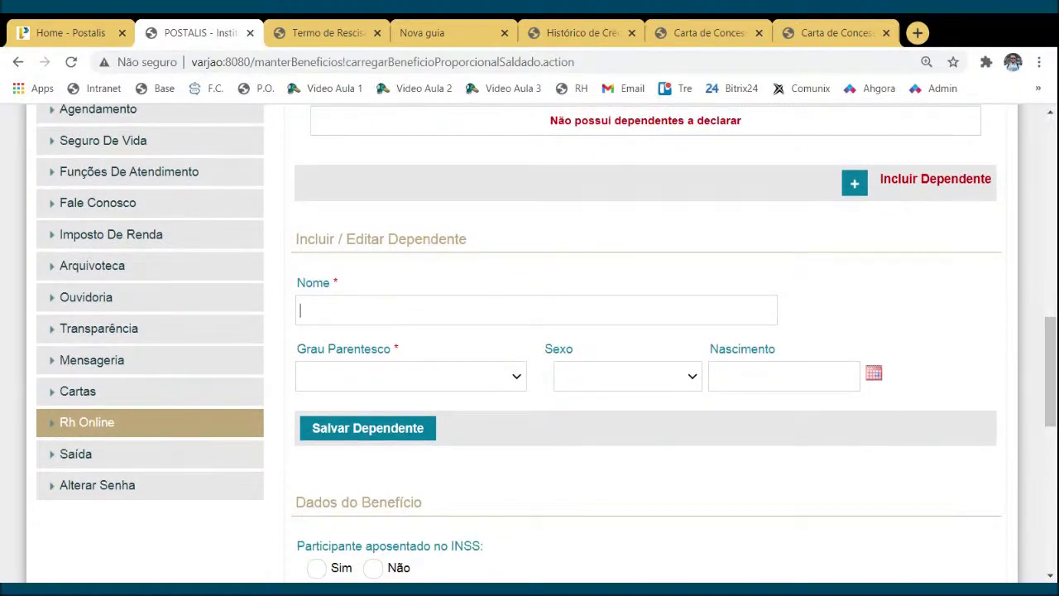
type("Maria da Silva")
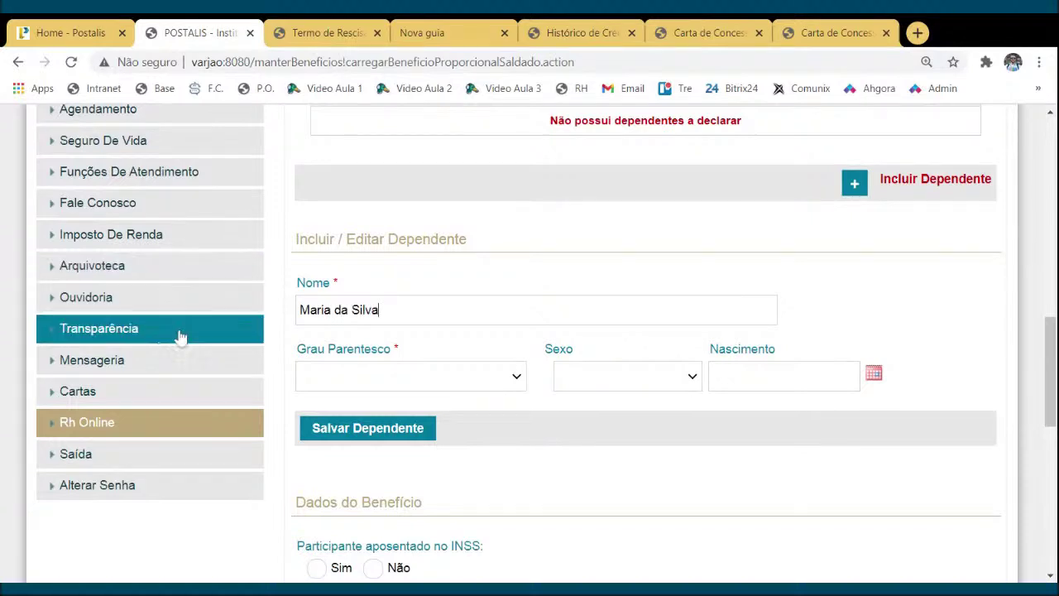
left_click(391, 384)
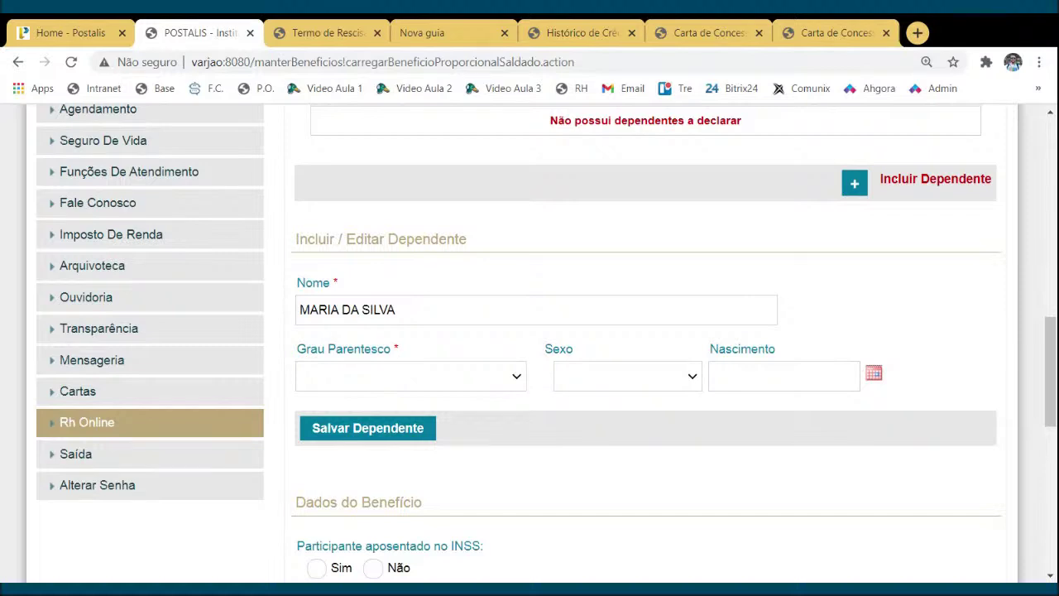
left_click(411, 315)
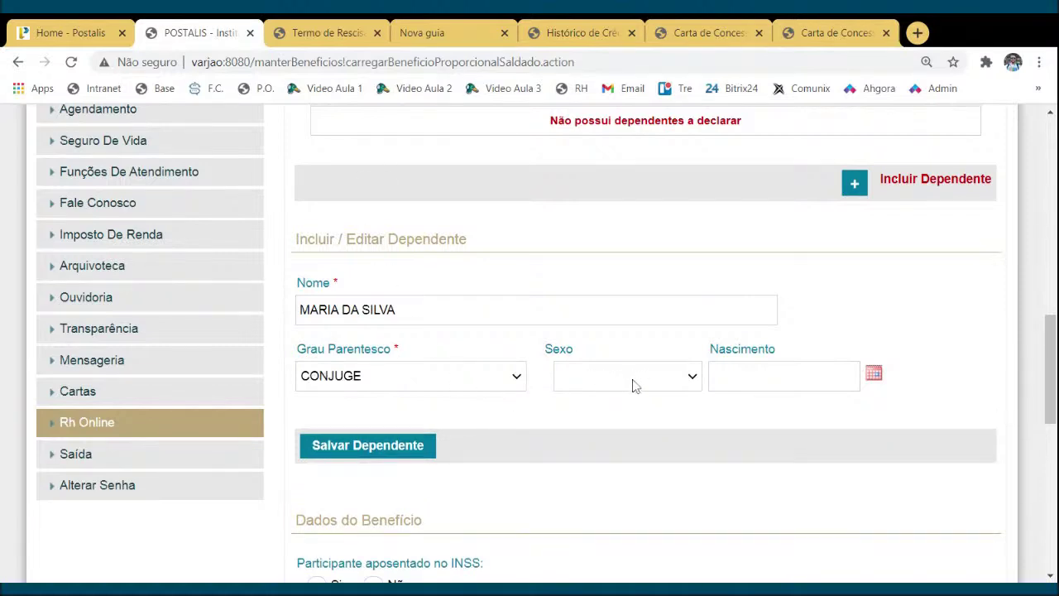
left_click(616, 461)
type("01/01")
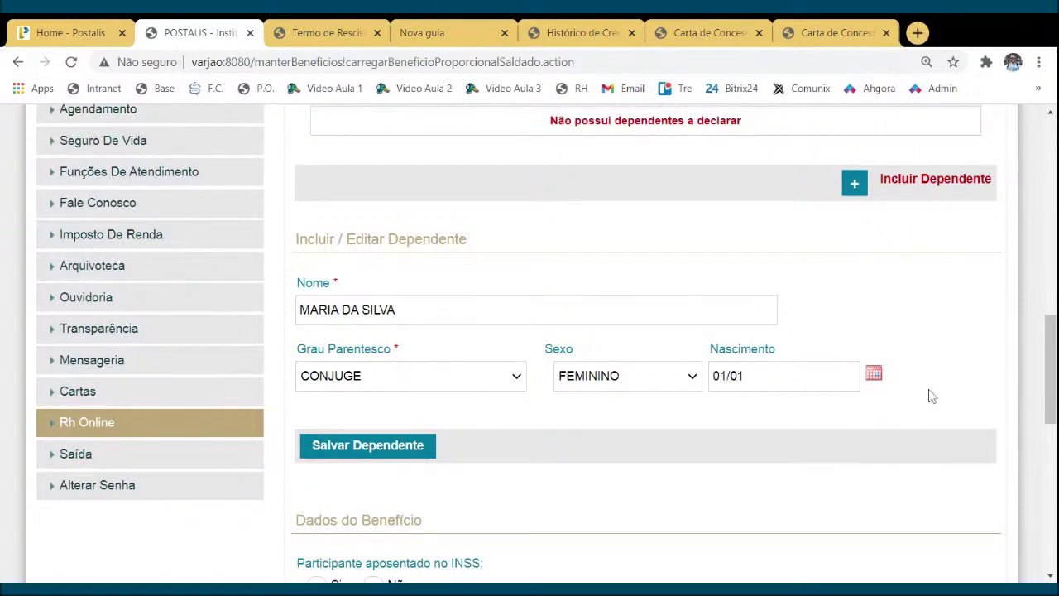
type("/1960")
left_click(380, 450)
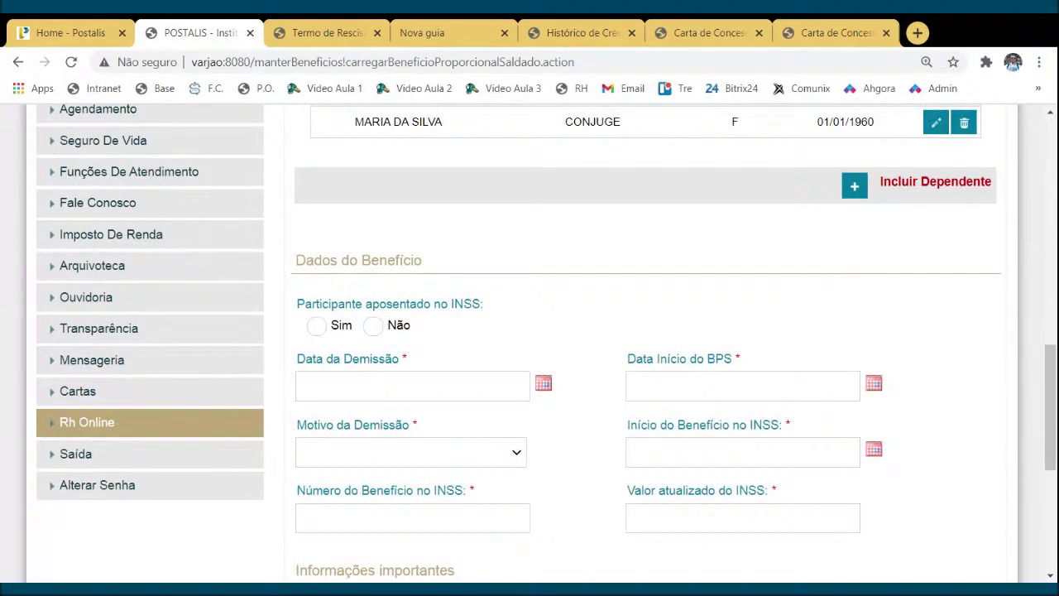
scroll(580, 299, "up", 2)
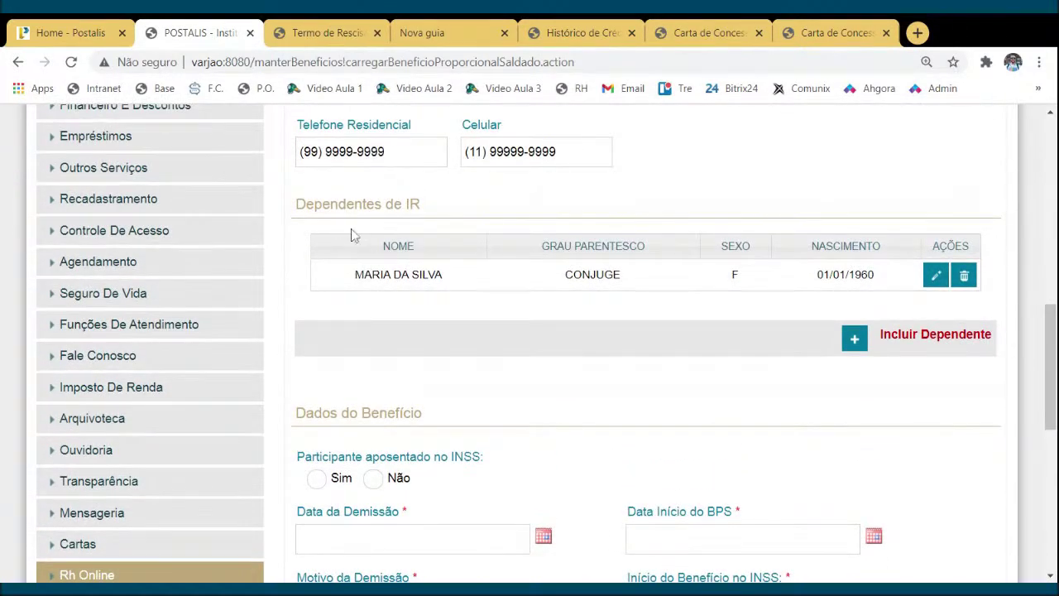
left_click_drag(351, 273, 865, 292)
left_click(868, 298)
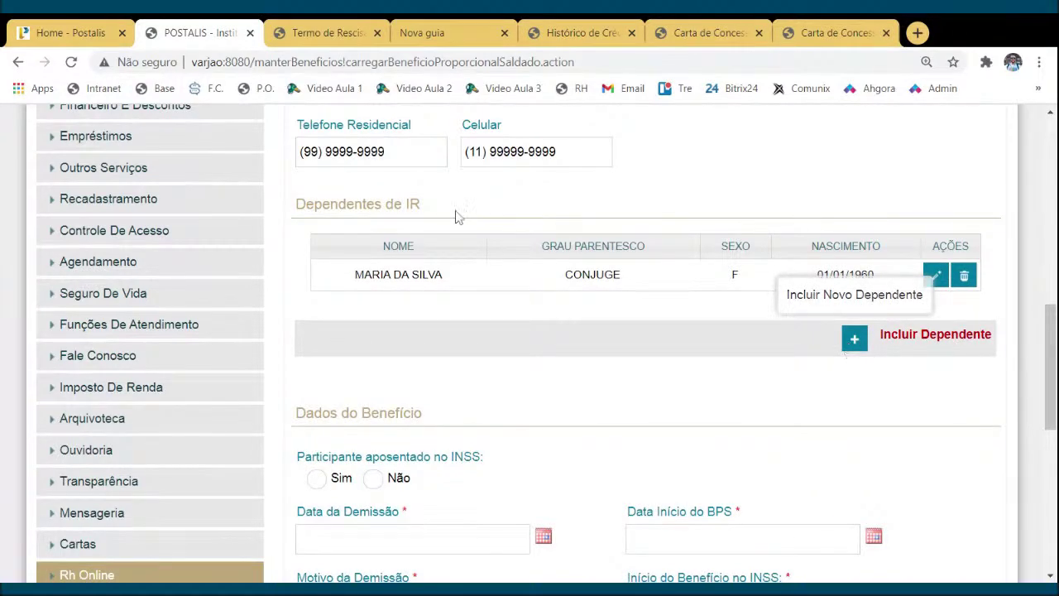
left_click_drag(356, 277, 451, 279)
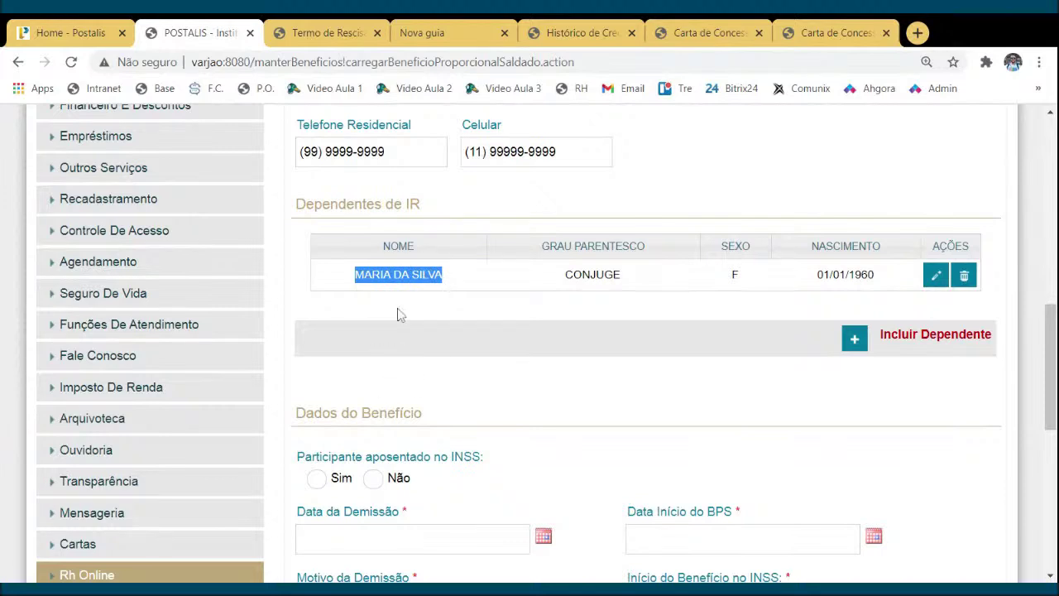
left_click_drag(422, 207, 296, 205)
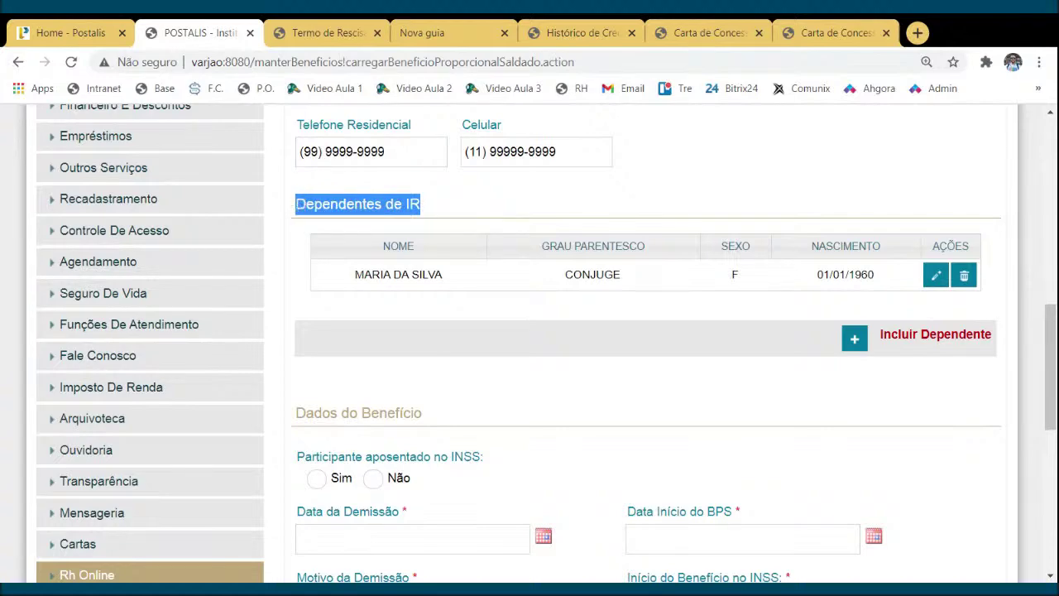
left_click(449, 234)
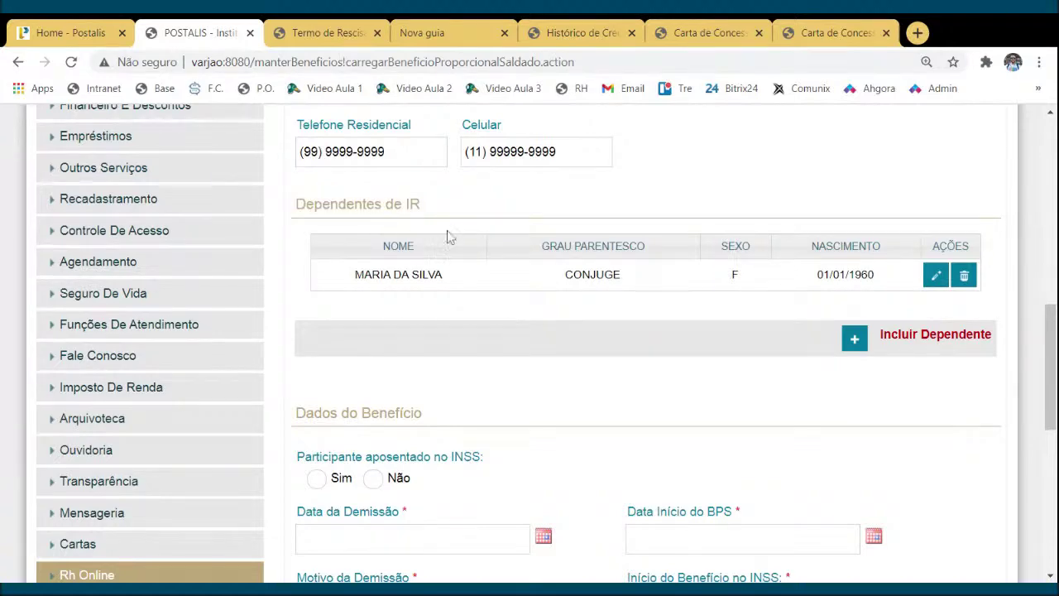
scroll(1051, 357, "down", 1)
scroll(547, 342, "down", 3)
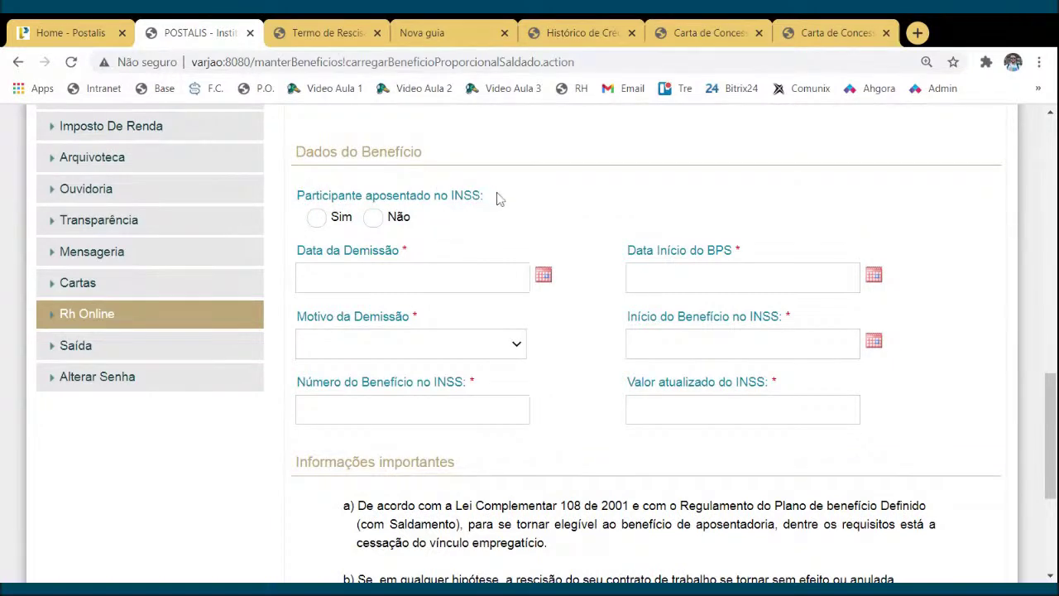
Step: Try Sim, then Não for INSS retirement, and review the required INSS benefit start and number fields
left_click(320, 221)
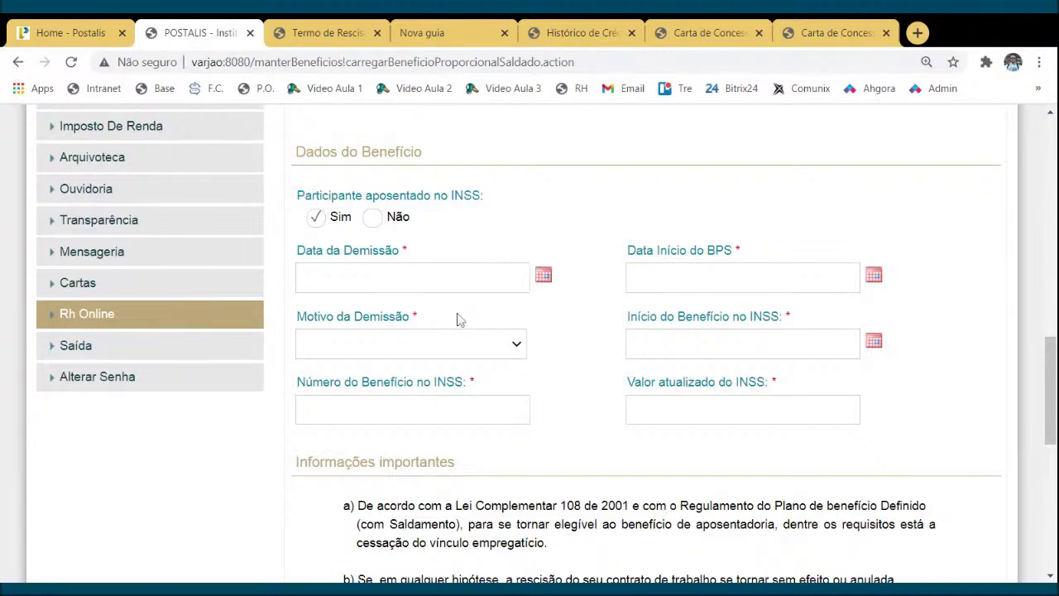
left_click(375, 219)
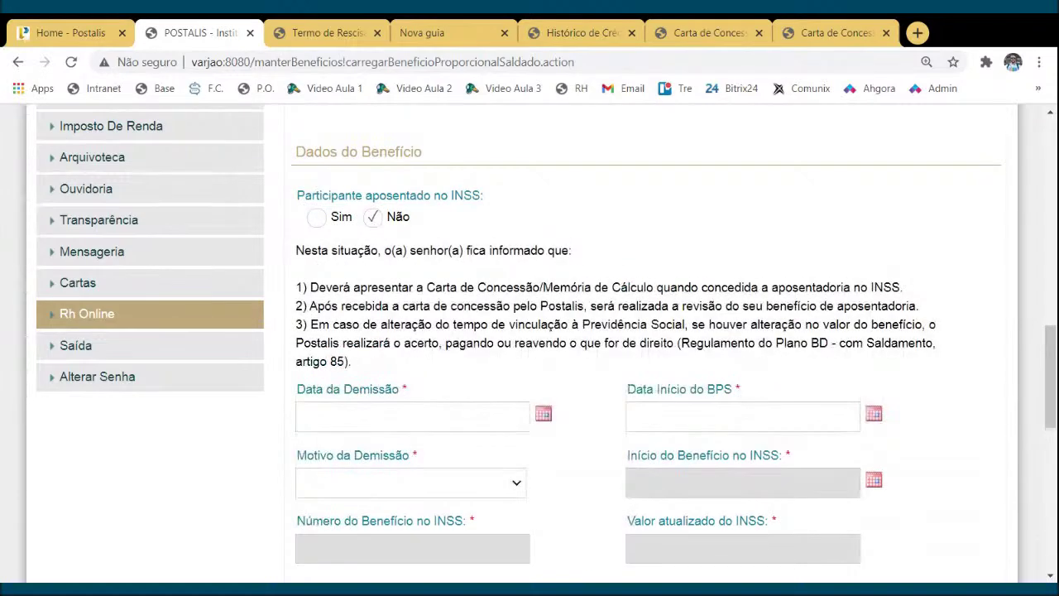
scroll(1051, 356, "down", 1)
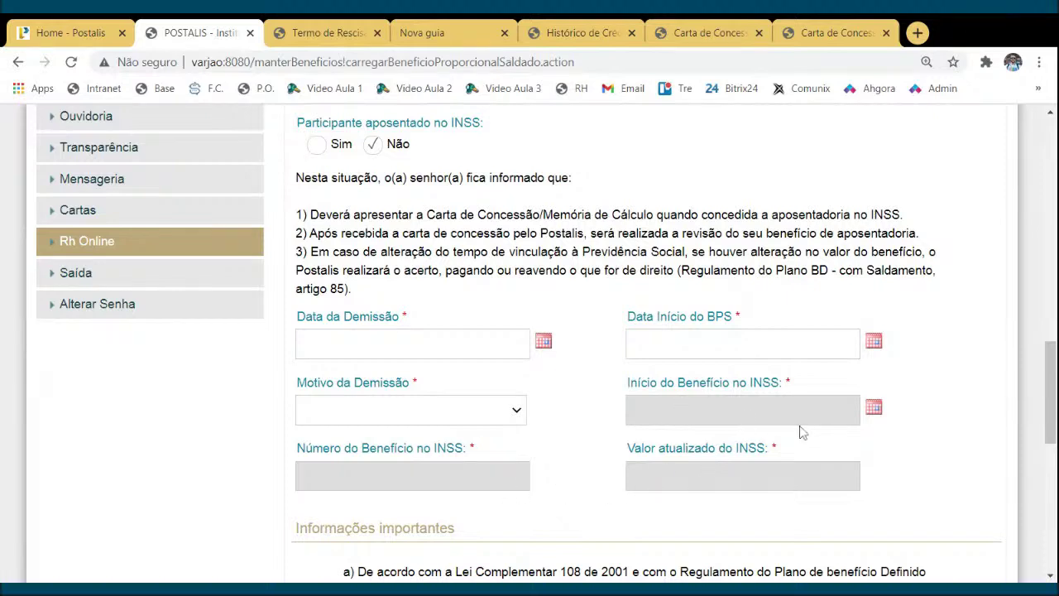
left_click_drag(789, 383, 790, 397)
left_click_drag(782, 448, 753, 475)
left_click(752, 475)
left_click_drag(629, 387, 776, 393)
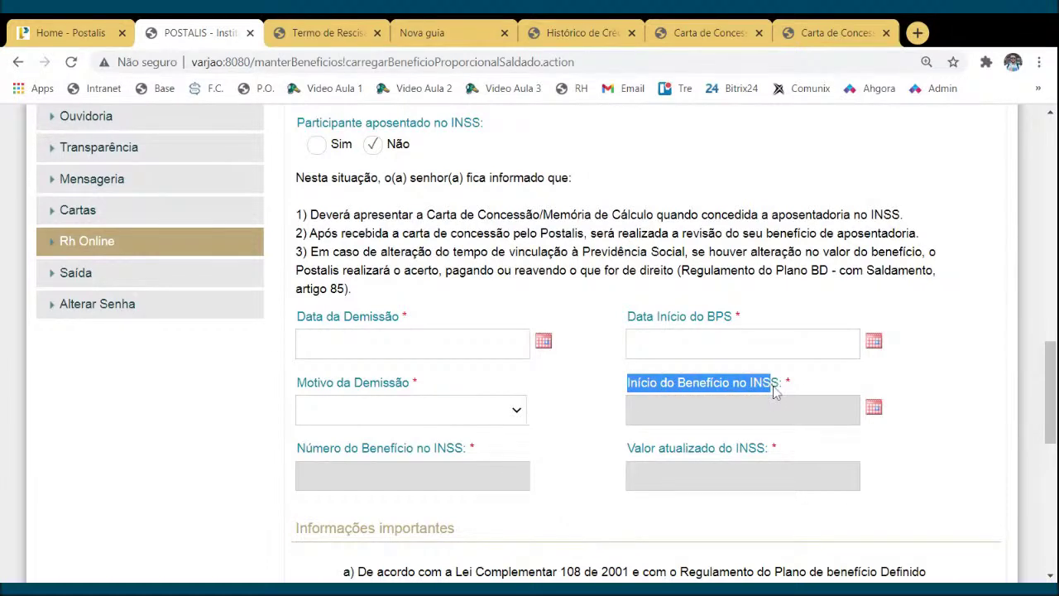
left_click_drag(298, 452, 714, 462)
left_click(710, 456)
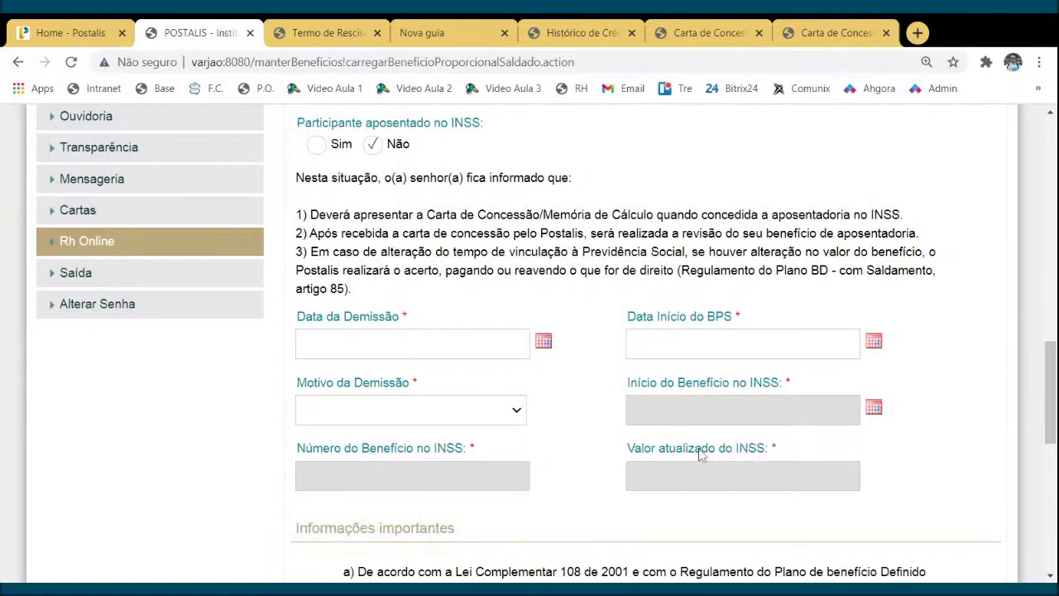
Step: Set INSS retirement back to Sim and bring up the Termo de Rescisão PDF
left_click(316, 146)
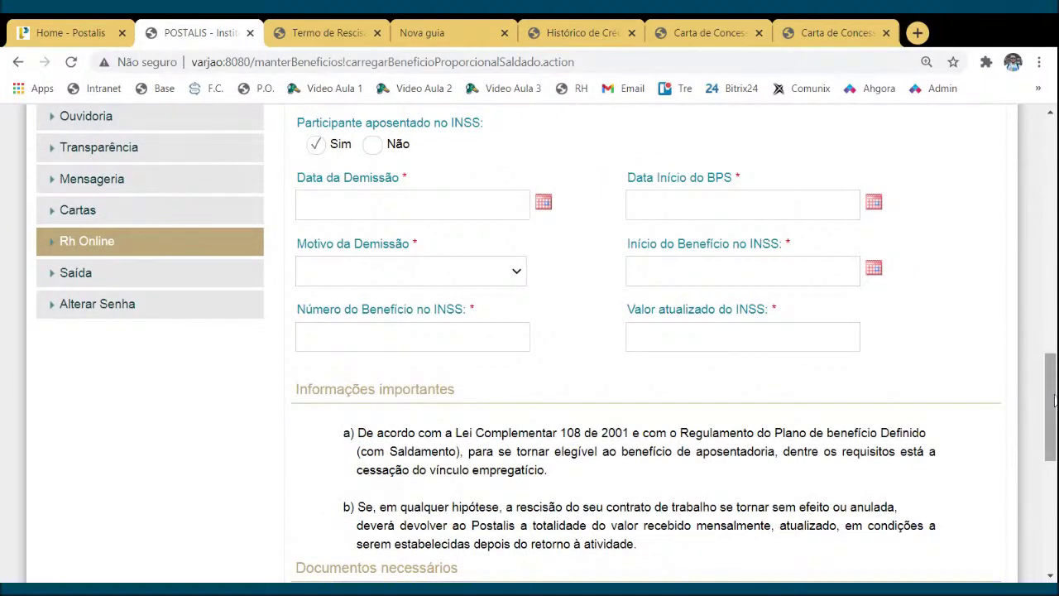
scroll(1054, 400, "up", 1)
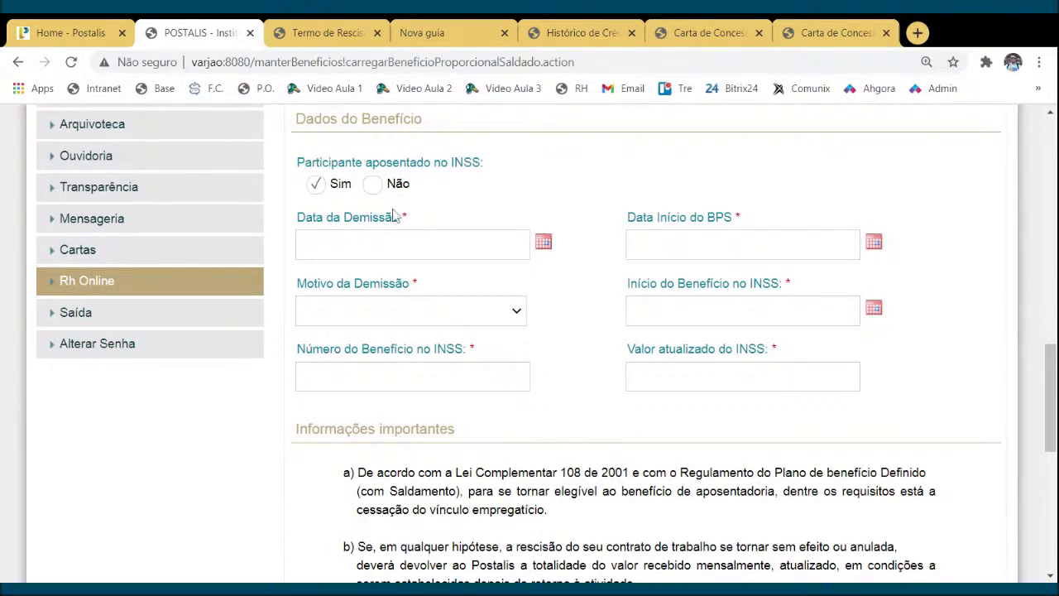
left_click(329, 34)
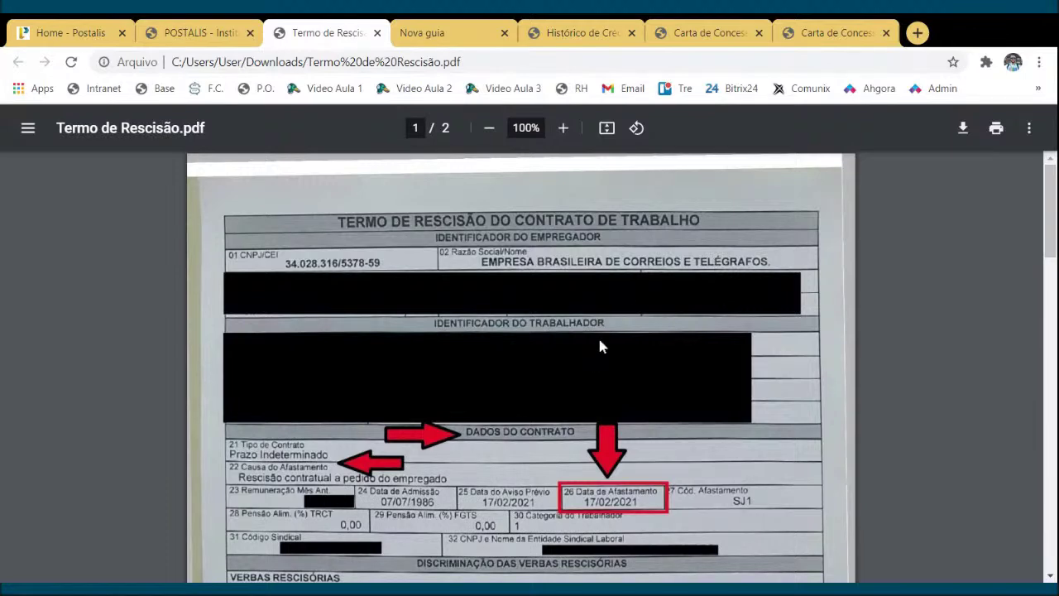
Step: Zoom the Termo de Rescisão to 150%, find Data de Afastamento 17/02/2021, then return to the form
left_click(563, 128)
left_click(563, 128)
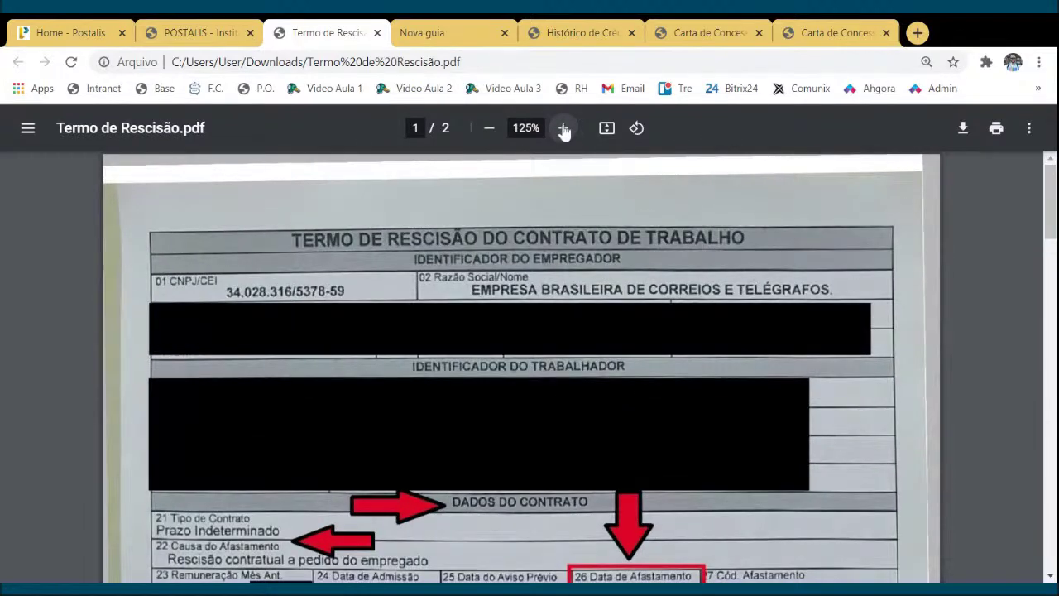
left_click(562, 129)
scroll(1054, 212, "down", 1)
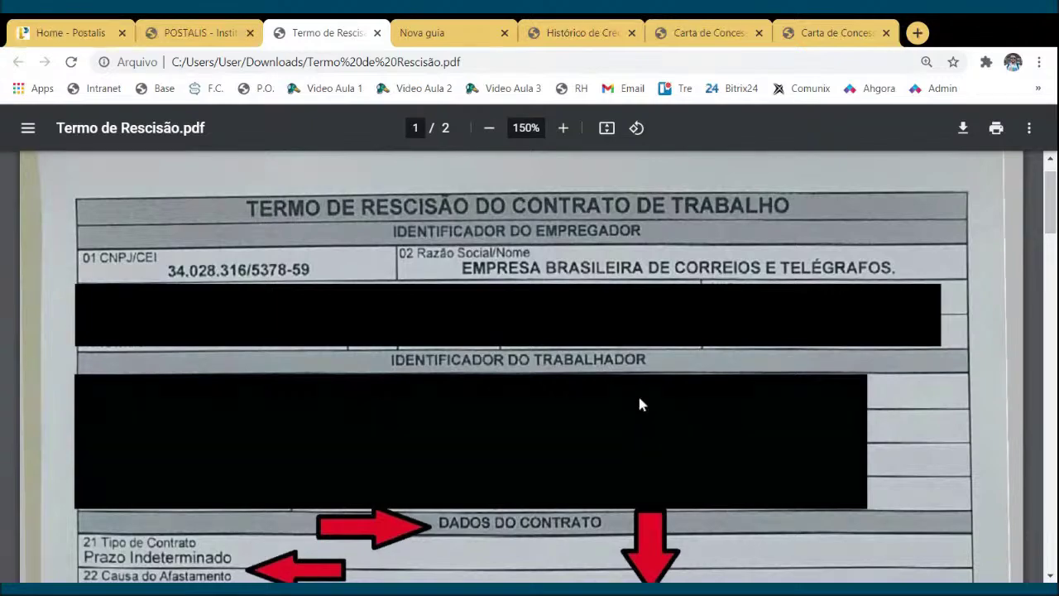
scroll(1053, 236, "down", 2)
scroll(1053, 236, "down", 5)
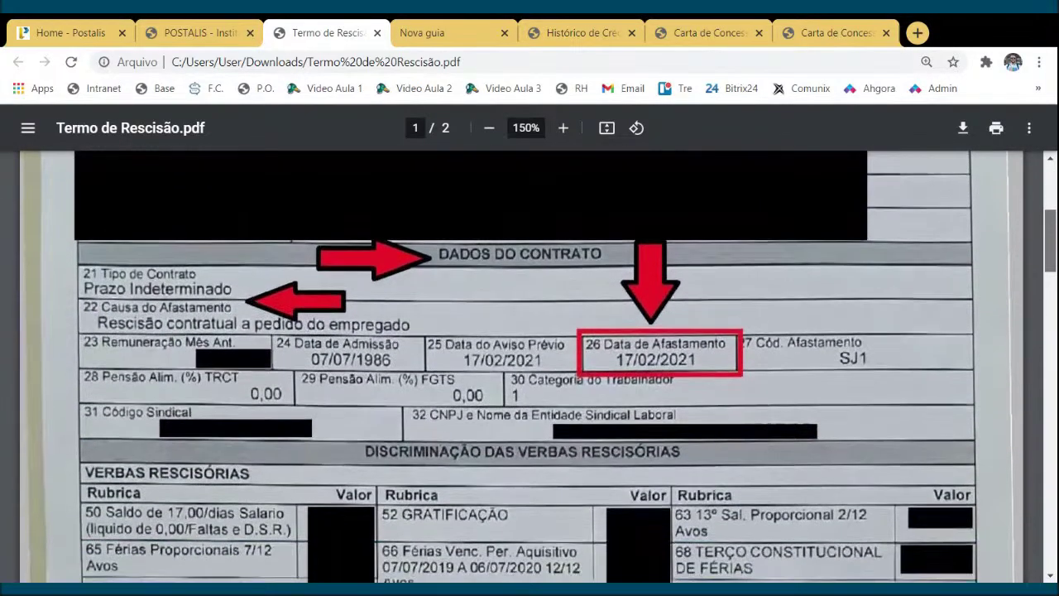
scroll(908, 267, "up", 1)
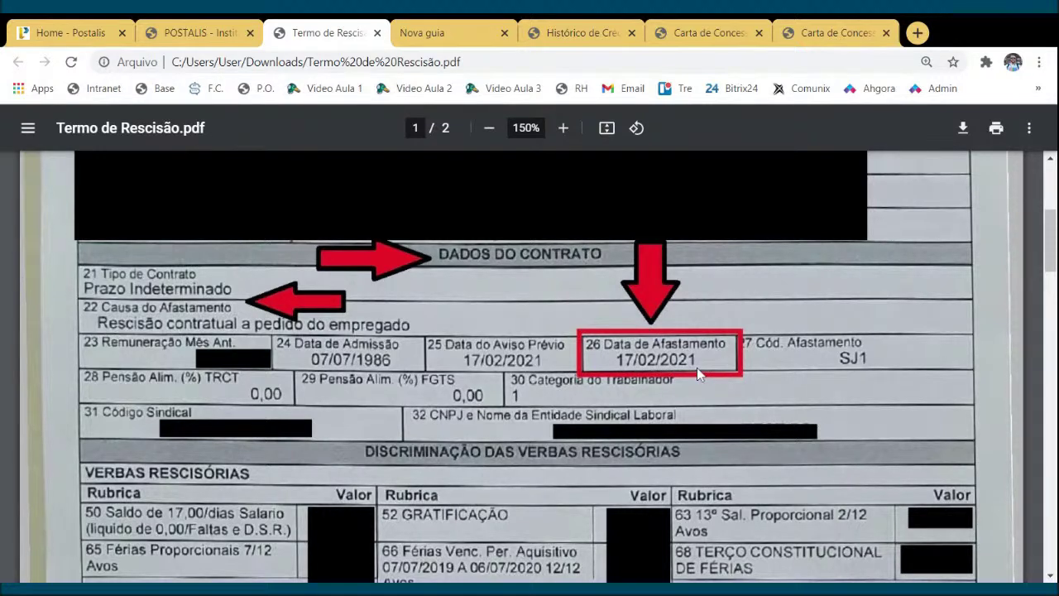
left_click_drag(1053, 240, 1053, 421)
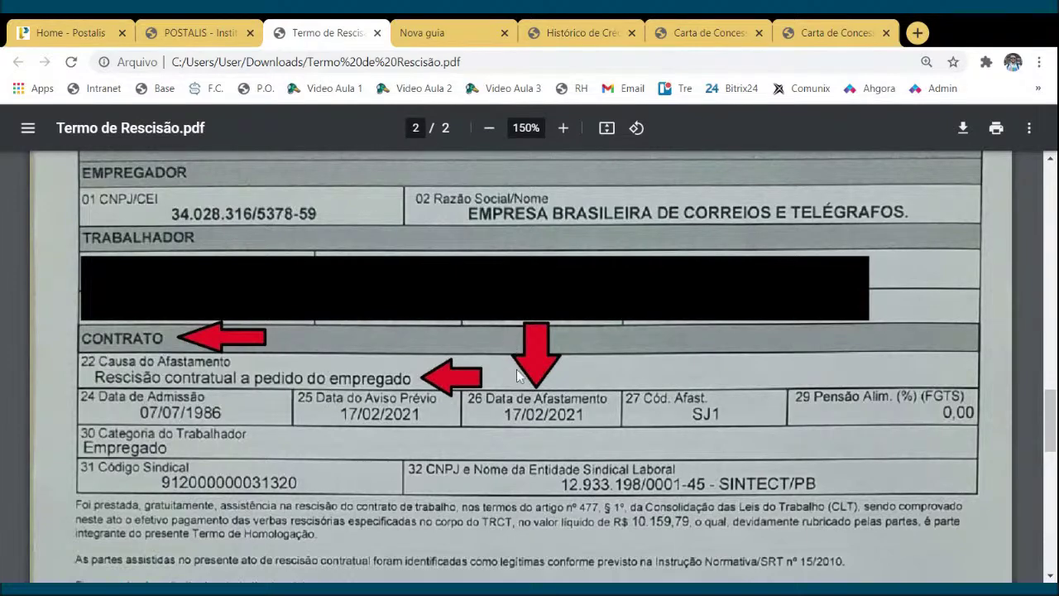
left_click_drag(1051, 421, 1051, 476)
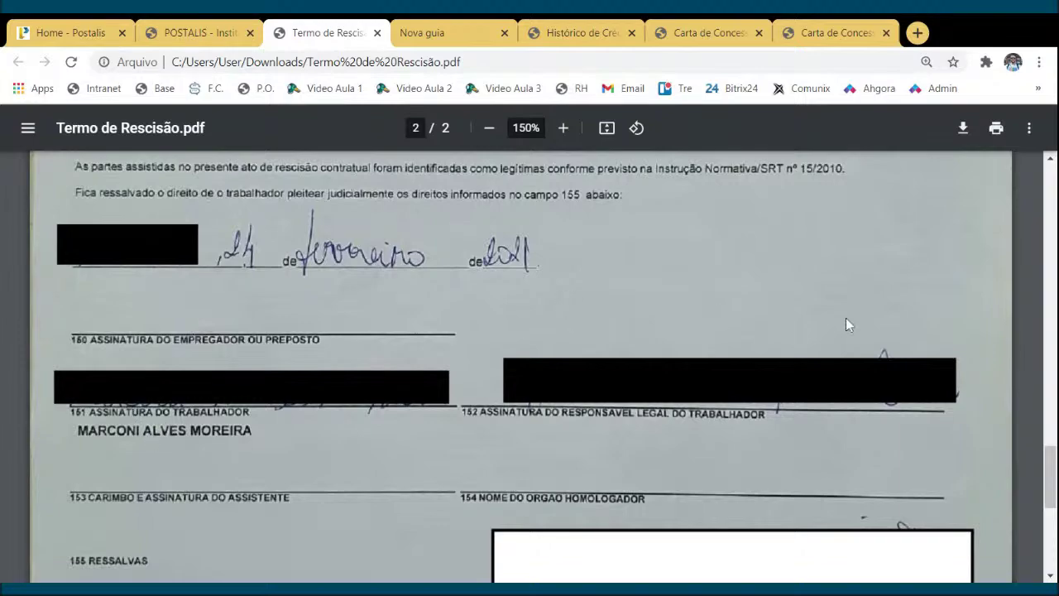
left_click_drag(1051, 493, 1051, 233)
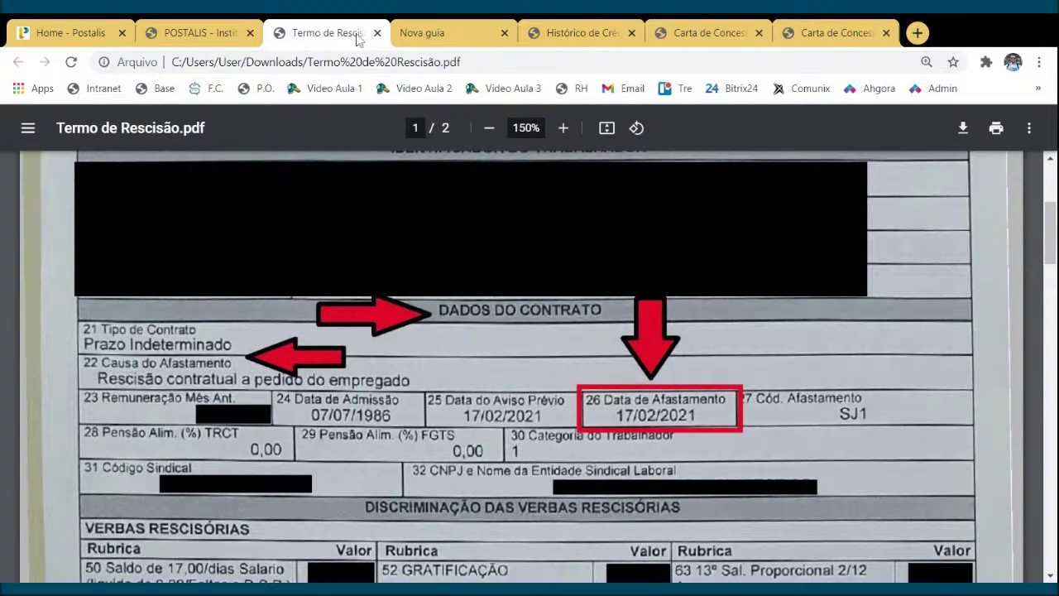
left_click(199, 33)
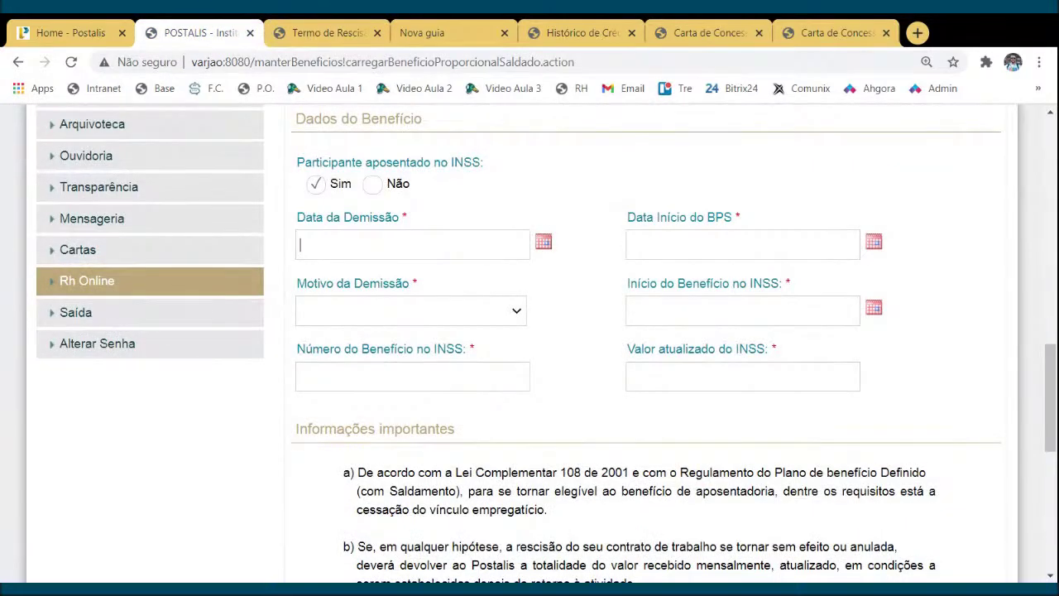
Step: Enter 17/02/2021 as Data da Demissão and close the stray Nova guia tab
type("17/02/2021")
left_click(473, 34)
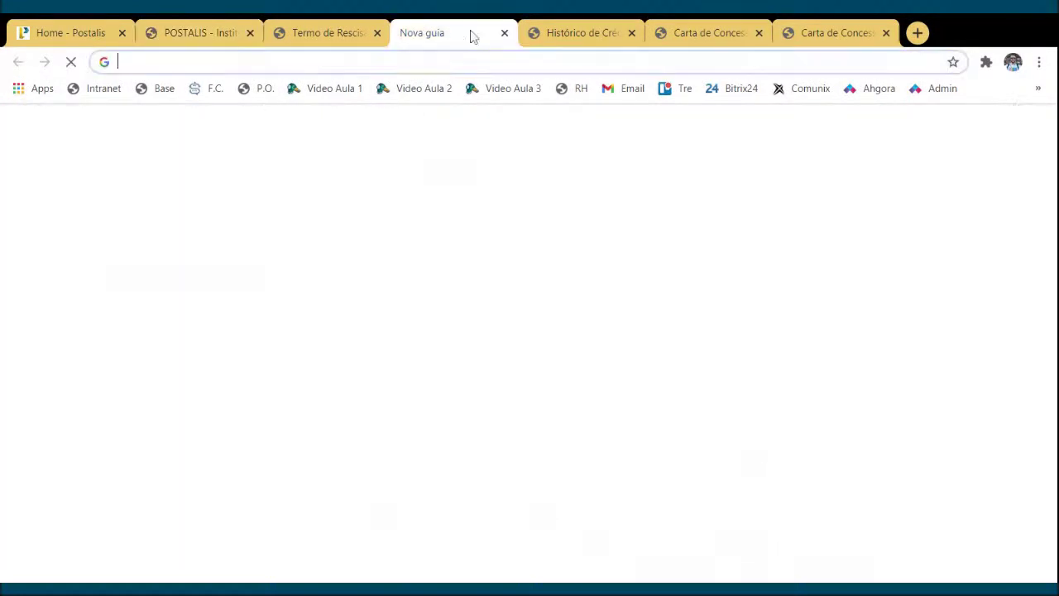
left_click(504, 33)
left_click(208, 33)
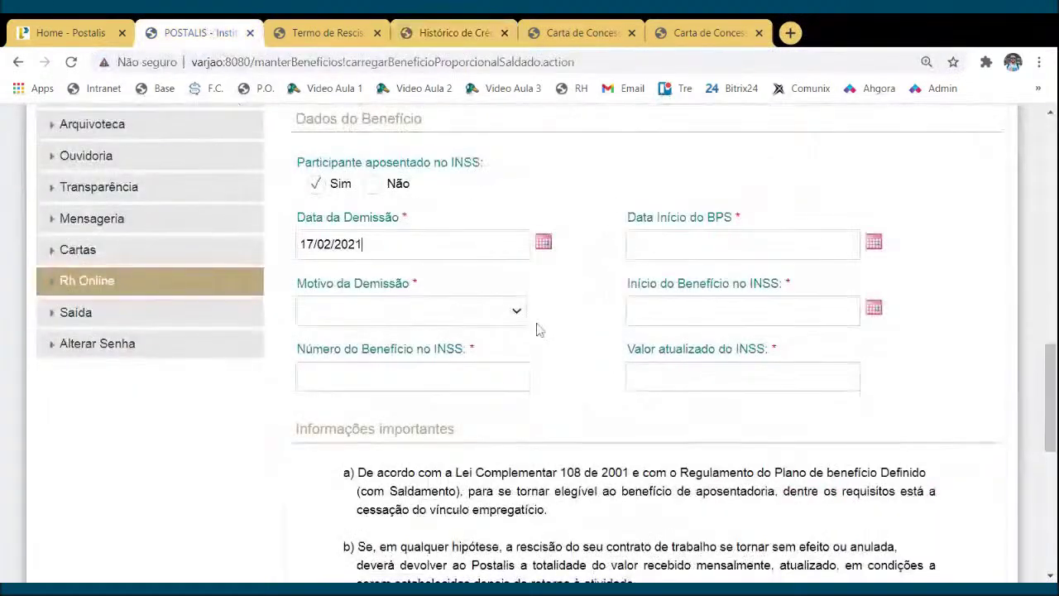
left_click_drag(627, 217, 643, 222)
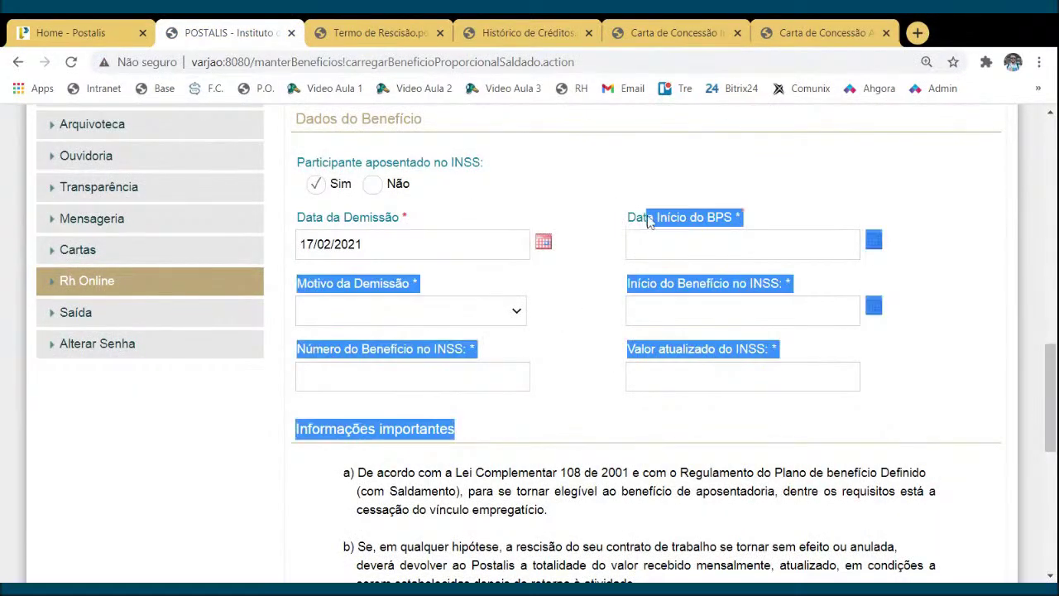
left_click(726, 217)
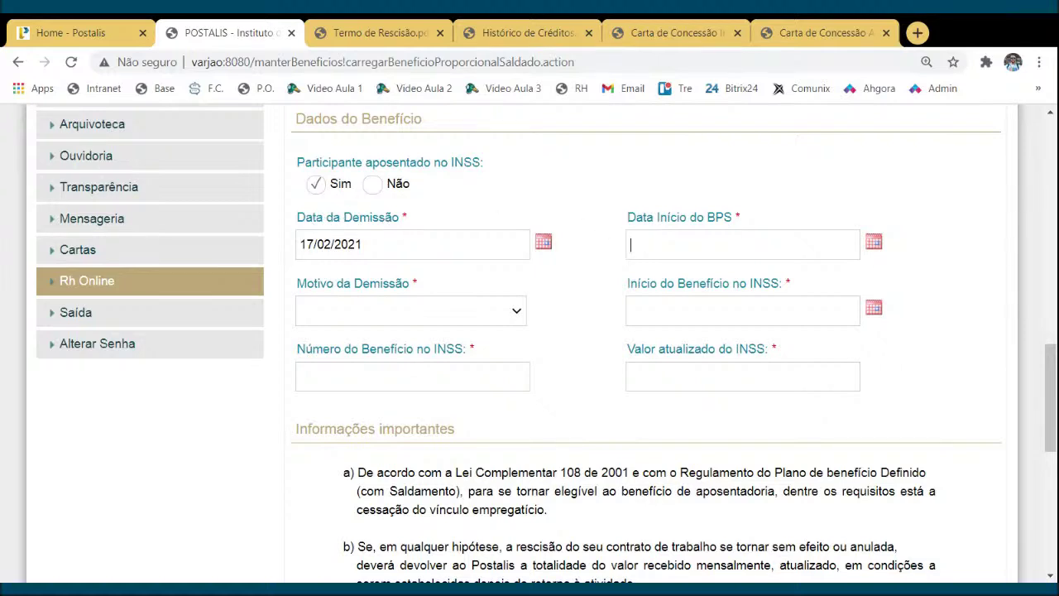
Step: Enter 18/02/2021 as Data Início do BPS, replacing the mistaken 20/02/2021 entry
type("18/02")
key("BackSpace")
type("2/2021")
left_click_drag(695, 244, 568, 268)
type("20/02/2021")
left_click_drag(693, 244, 548, 242)
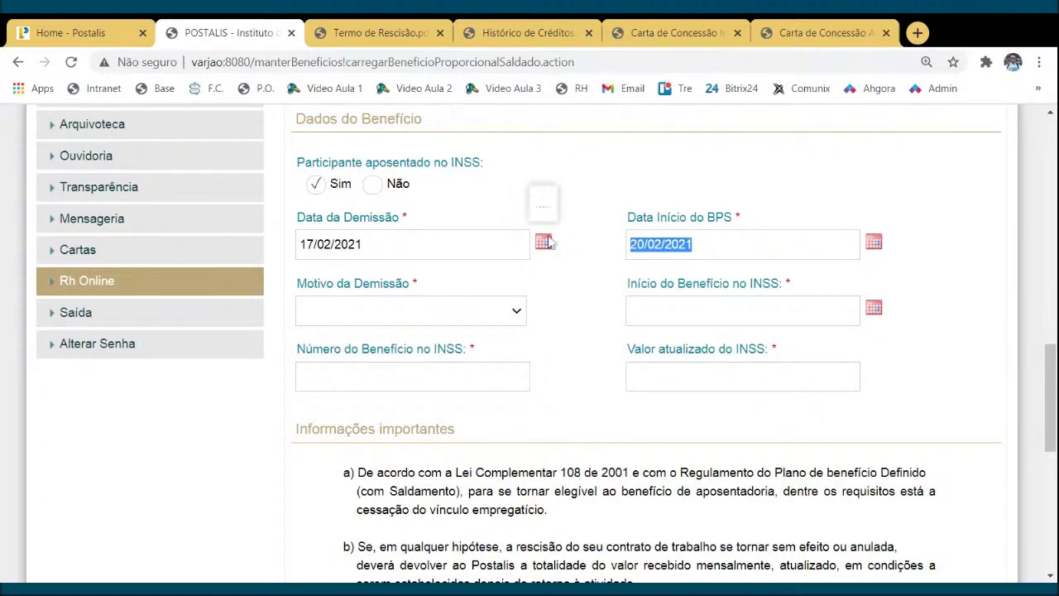
type("18/02")
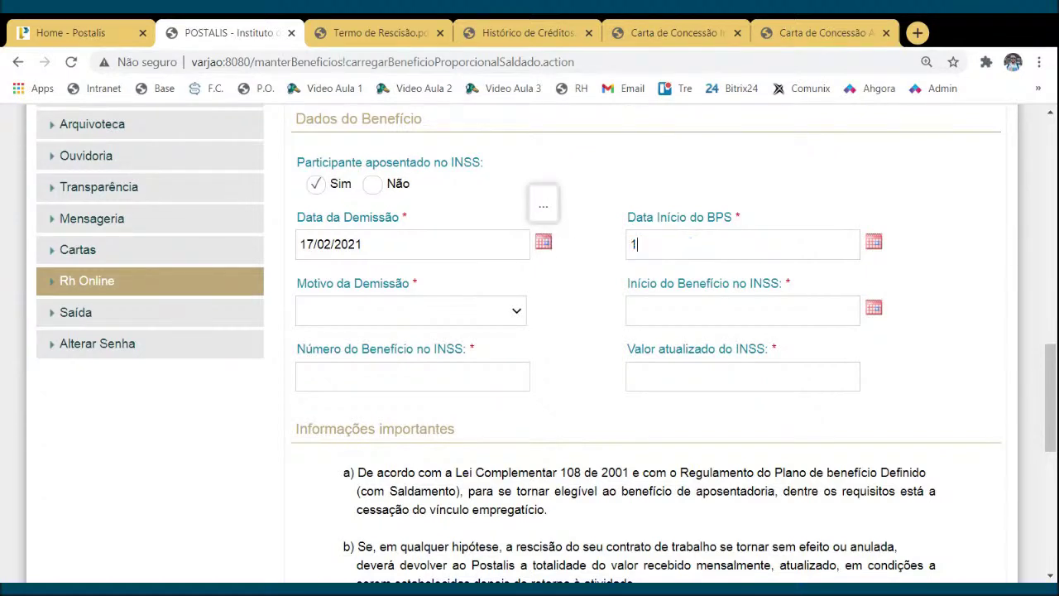
type("/2021")
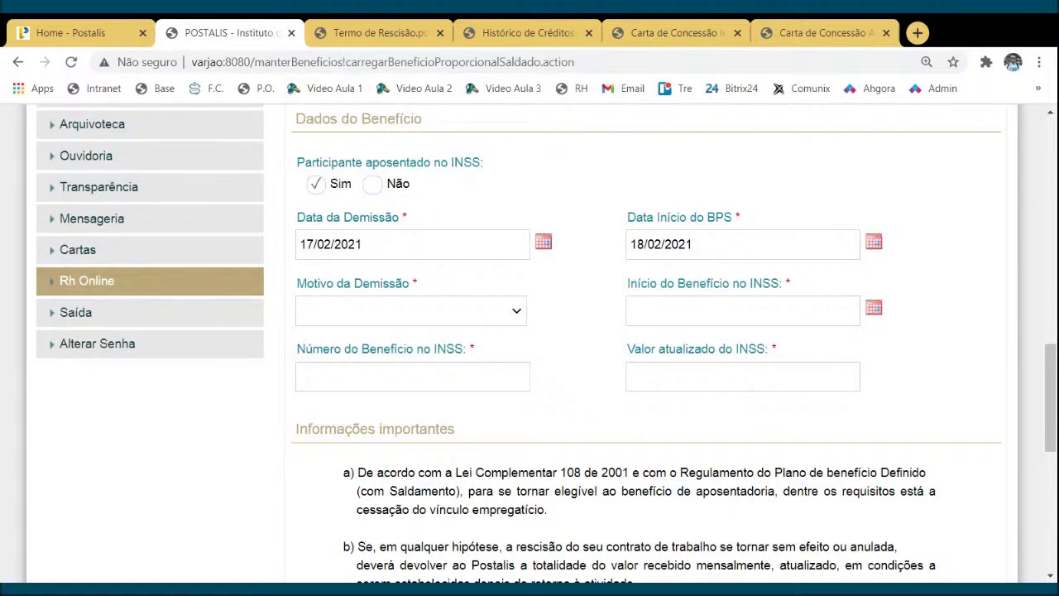
Step: Set the Motivo da Demissão to A PEDIDO, checking it against the Termo de Rescisão PDF
left_click(325, 88)
left_click(393, 26)
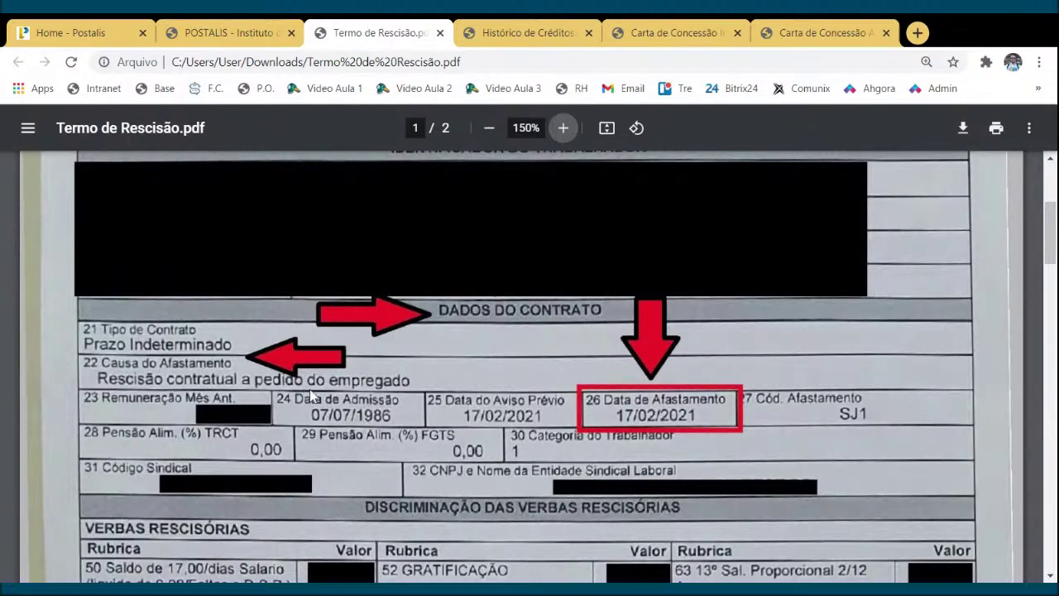
left_click(236, 32)
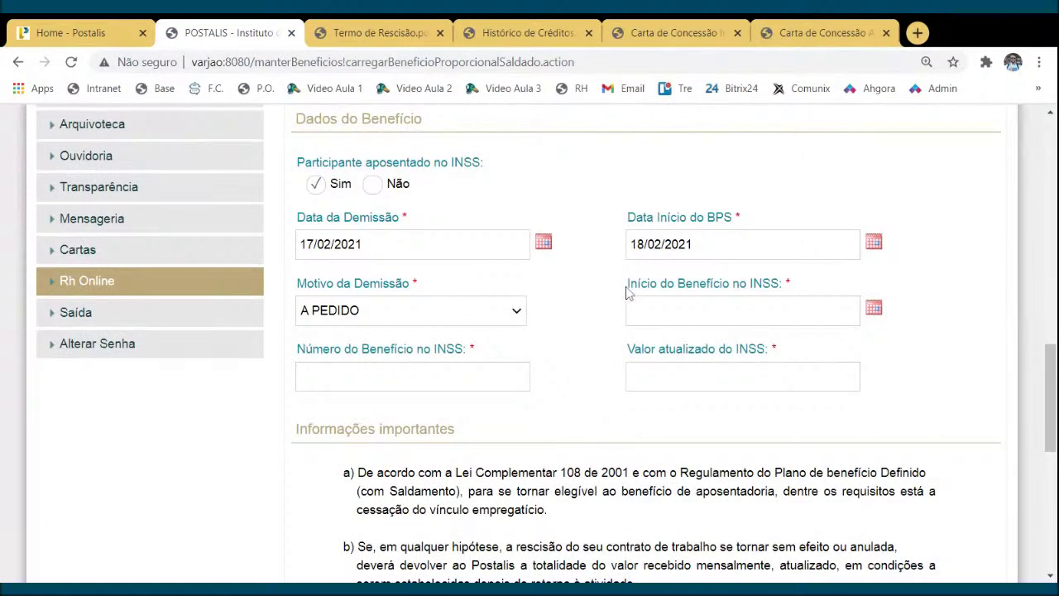
Step: Review the Data Início do BPS (18/02/2021) and bring up the Carta de Concessão Inválida letter
left_click_drag(627, 288, 687, 291)
left_click(713, 284)
left_click_drag(1053, 370, 1053, 341)
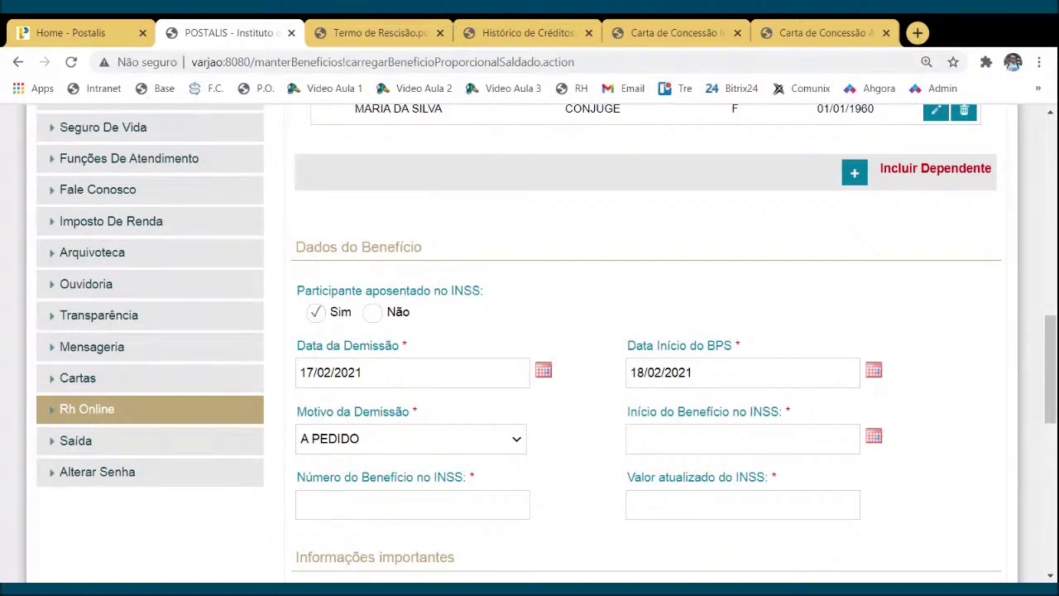
left_click_drag(685, 35, 525, 59)
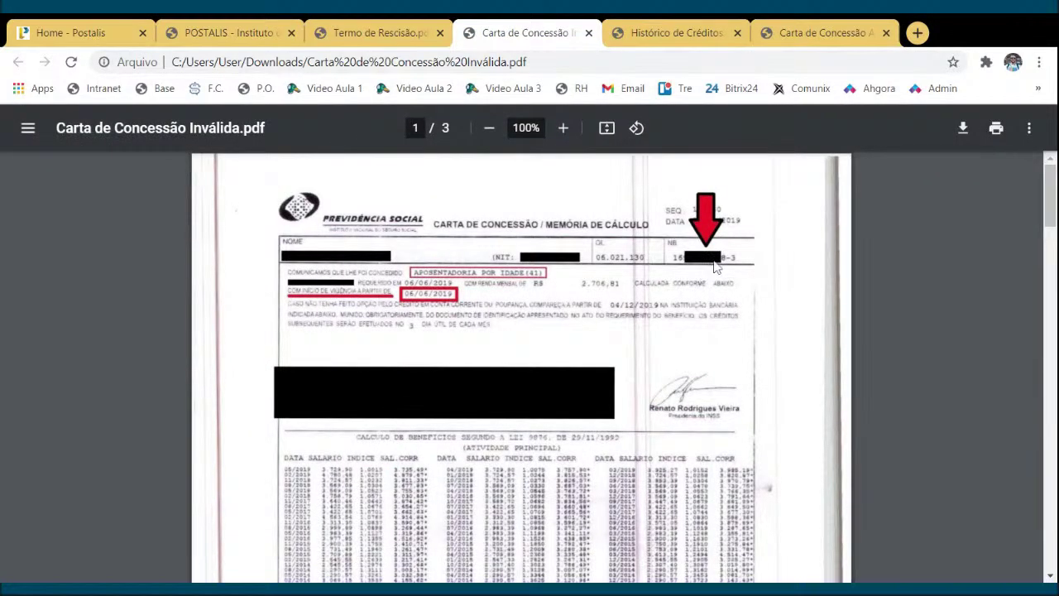
Step: Zoom the Carta de Concessão Inválida letter to 175% to read it, then switch to the Aposentadoria letter
left_click(564, 129)
left_click(567, 129)
left_click(567, 129)
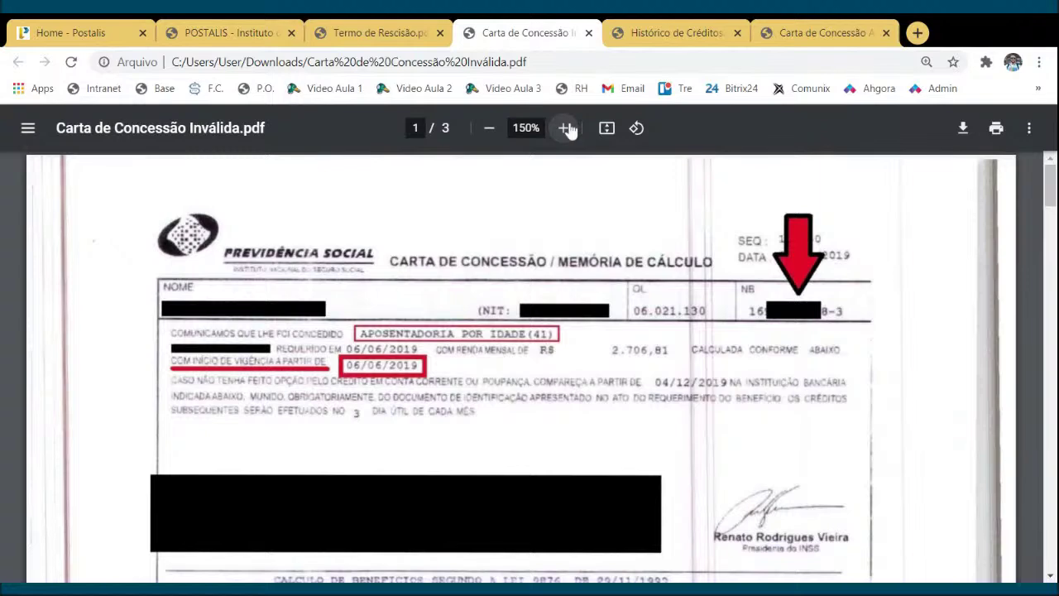
left_click(567, 129)
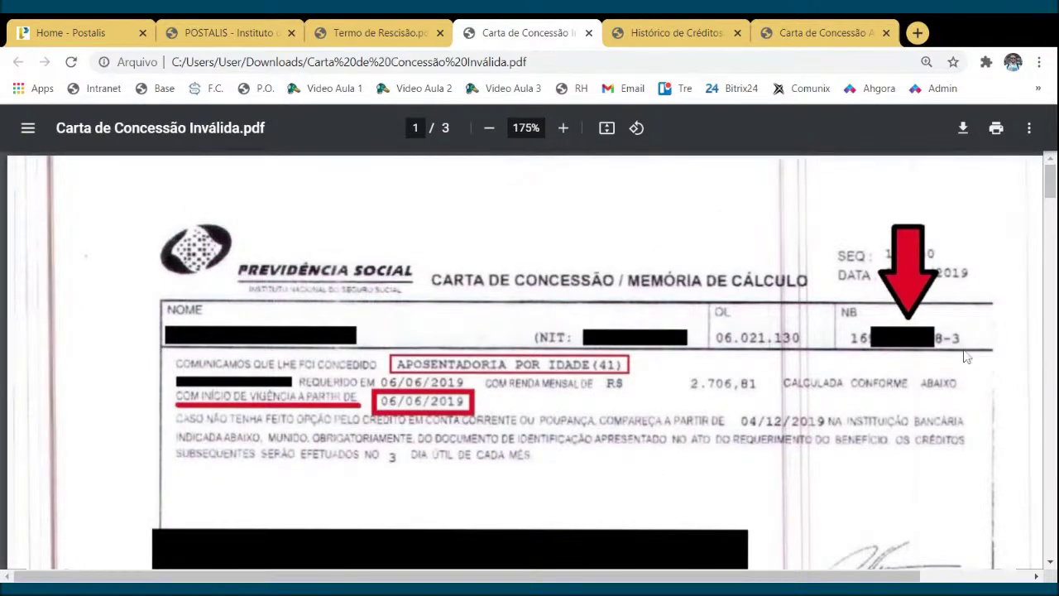
left_click_drag(824, 576, 851, 577)
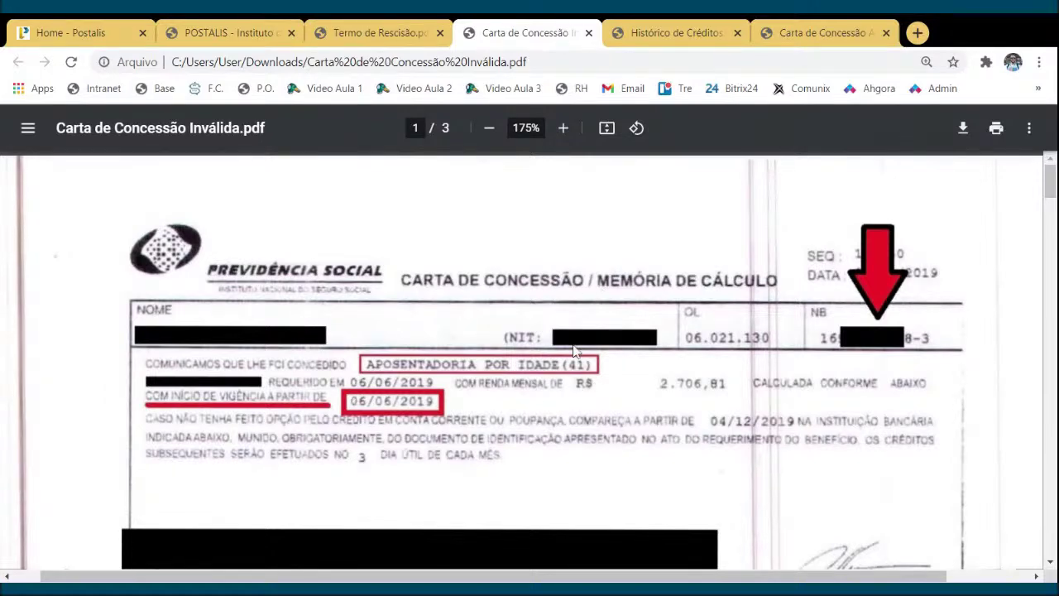
left_click_drag(831, 34, 680, 33)
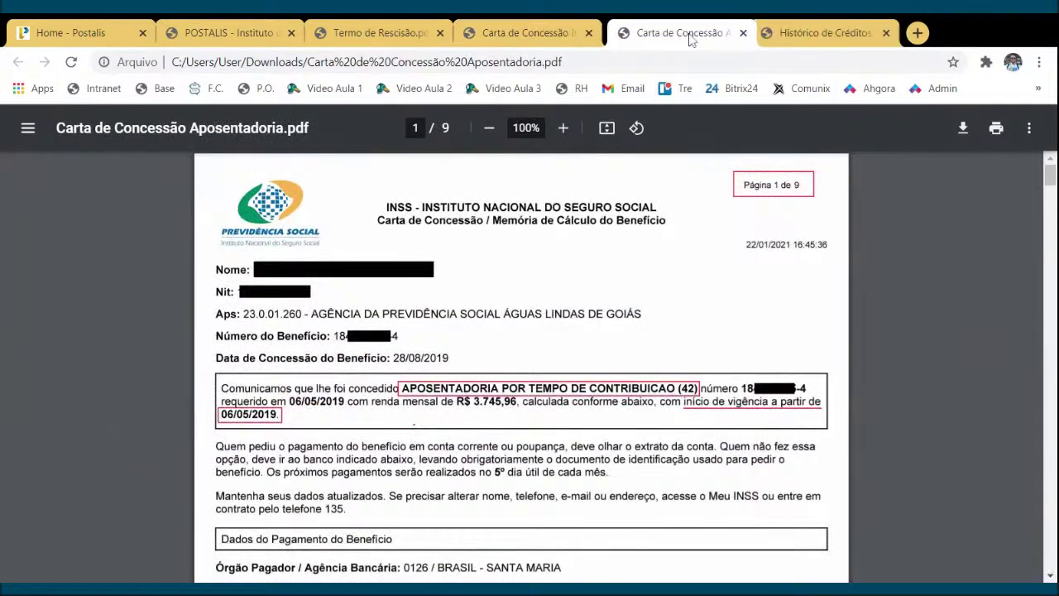
Step: Zoom the Aposentadoria letter to 150% and read down its benefit data, then go back to the Inválida letter
left_click(563, 128)
left_click(563, 128)
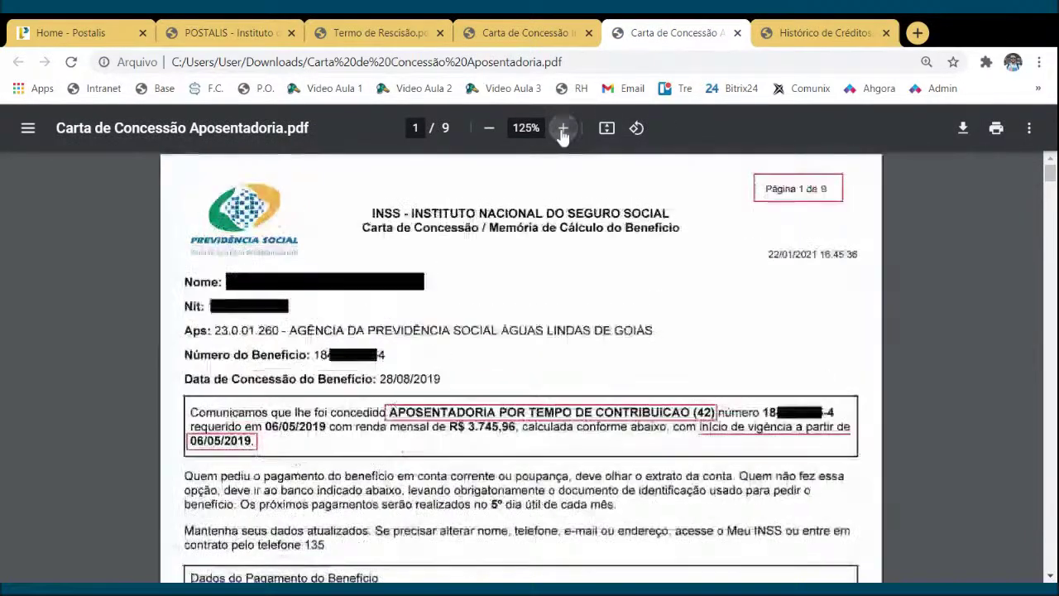
left_click(562, 128)
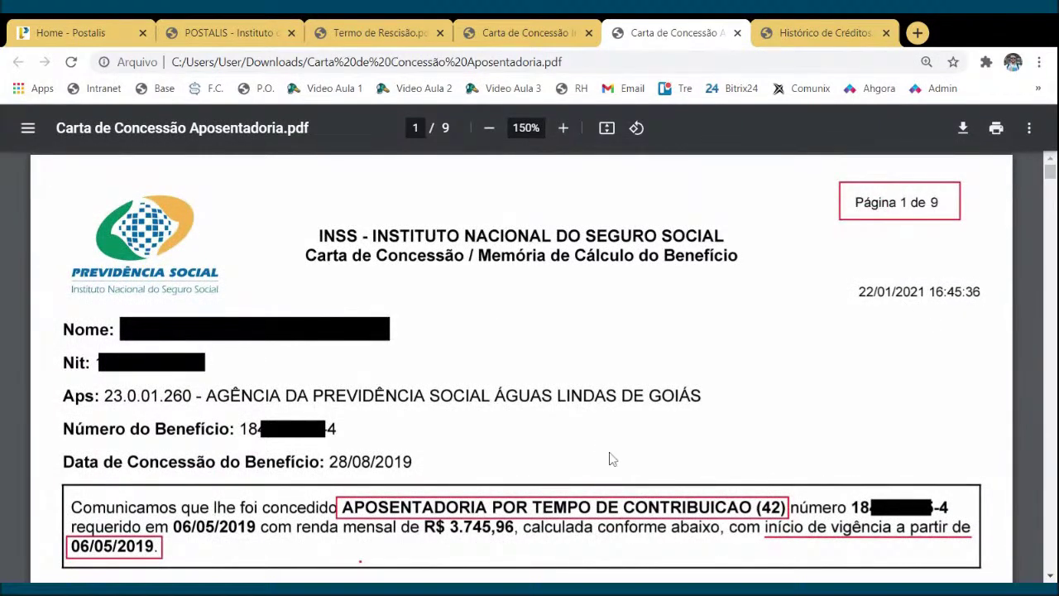
scroll(474, 427, "down", 2)
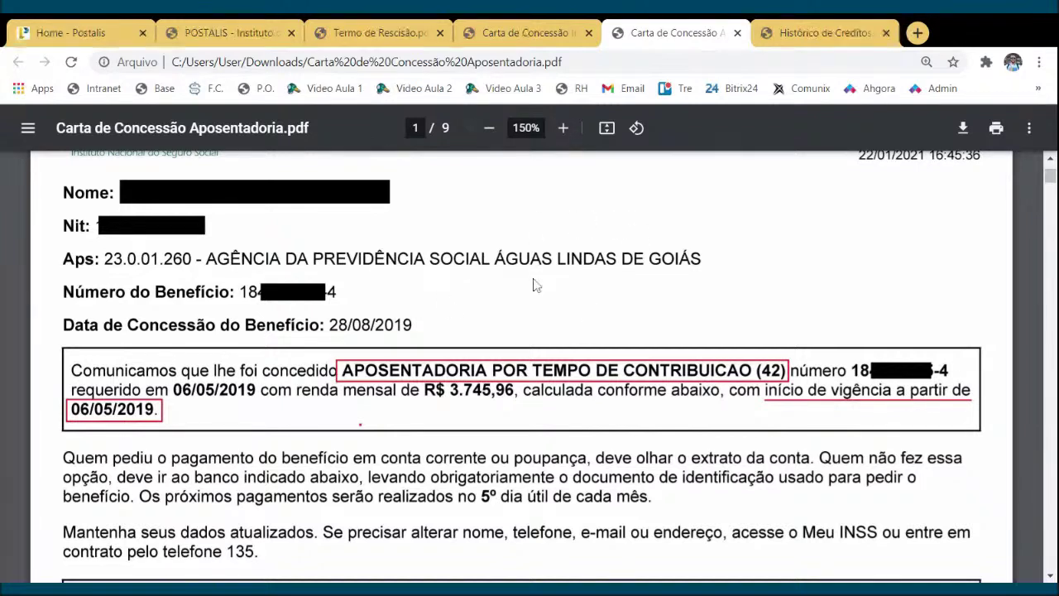
left_click(553, 40)
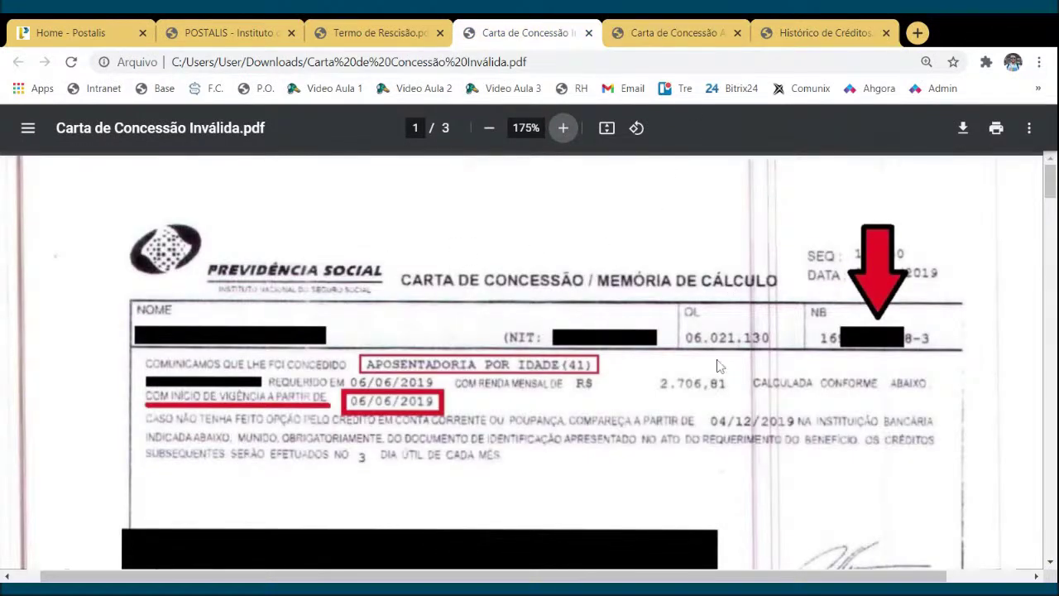
Step: Check the Inválida letter's Tempo de Serviço on page 3, then switch back to the Aposentadoria letter
mouse_move(1050, 187)
left_mouse_down()
mouse_move(1051, 248)
mouse_move(1048, 188)
left_mouse_up()
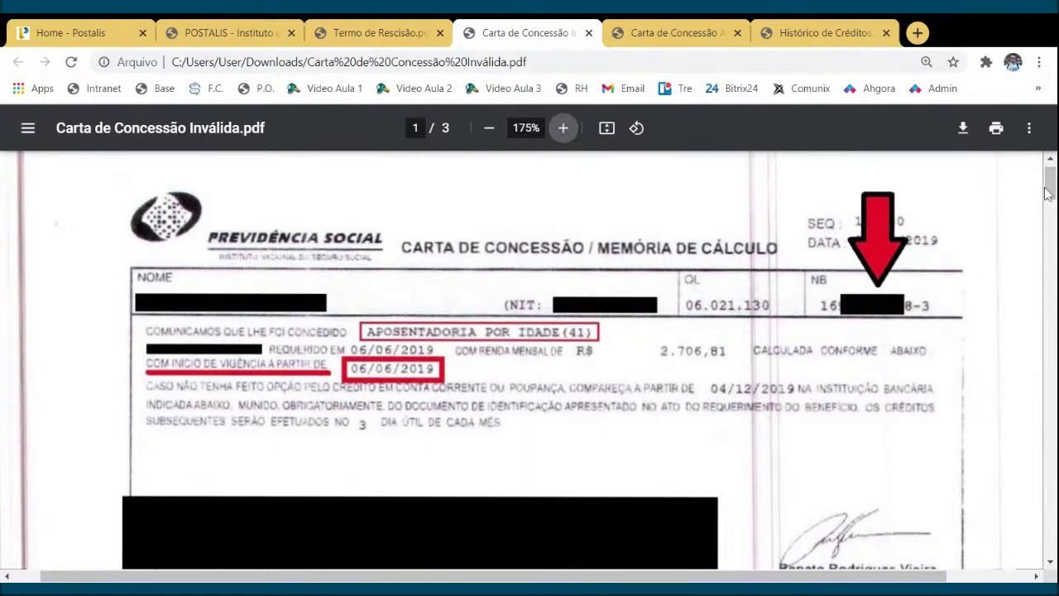
left_click_drag(1050, 186, 1049, 484)
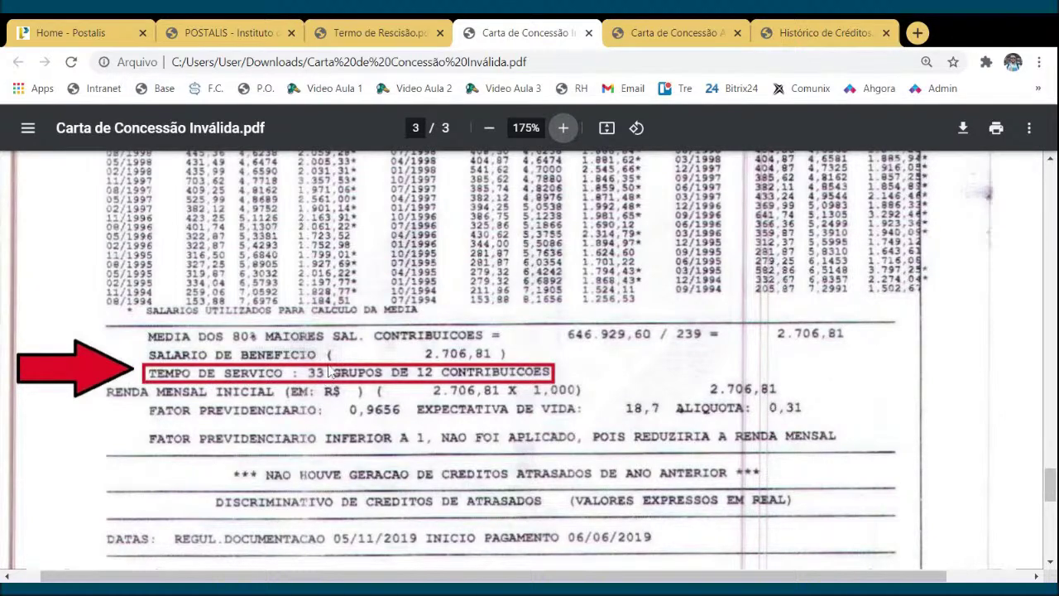
left_click_drag(1053, 495, 1052, 195)
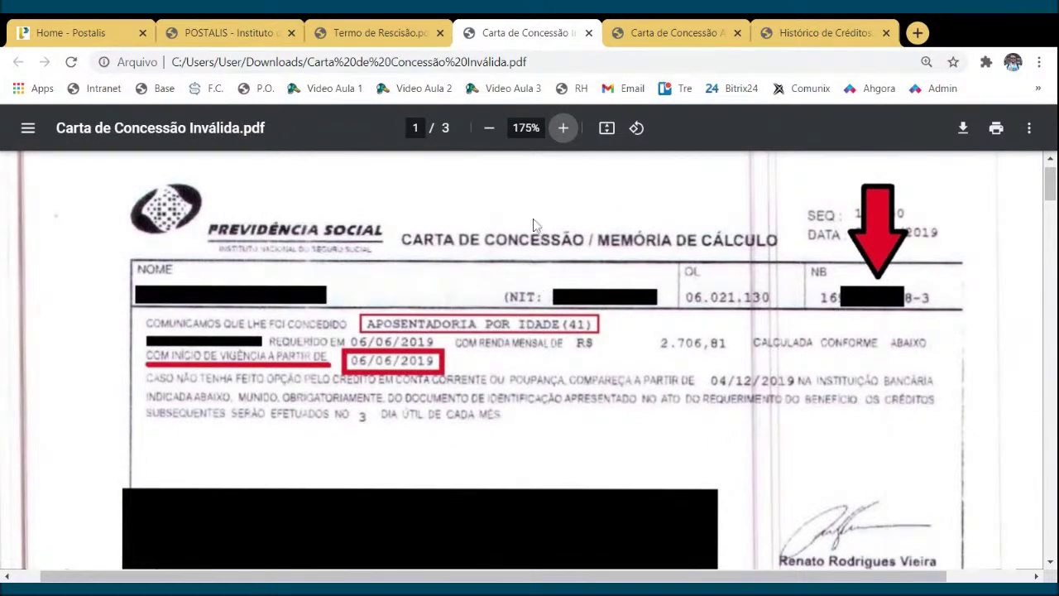
left_click(669, 35)
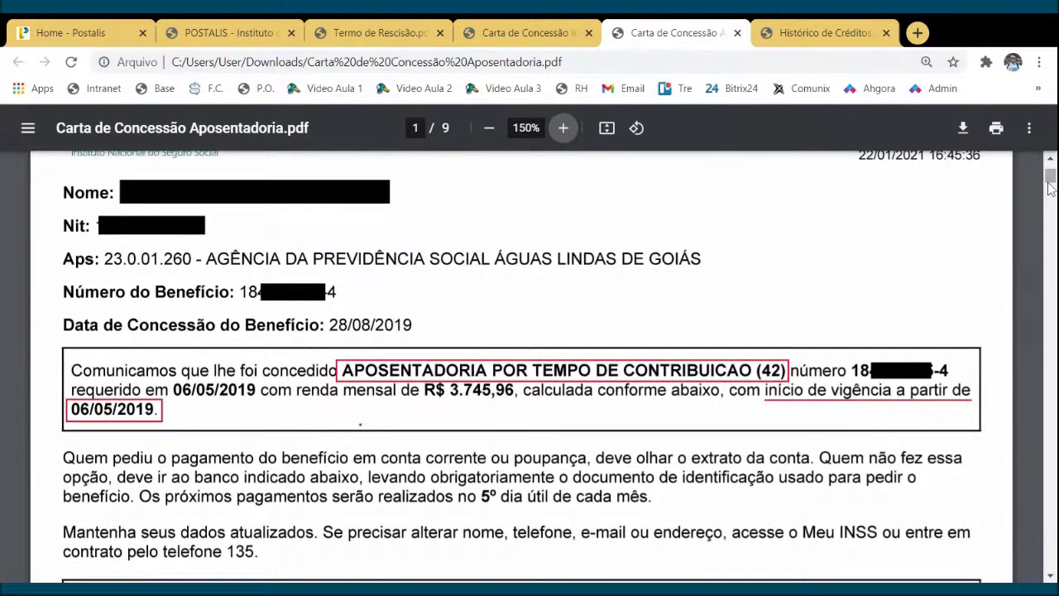
Step: Scroll the Aposentadoria letter to page 9 to confirm the 35-year contribution time, then back to page 1
scroll(1051, 176, "up", 1)
scroll(1051, 175, "up", 3)
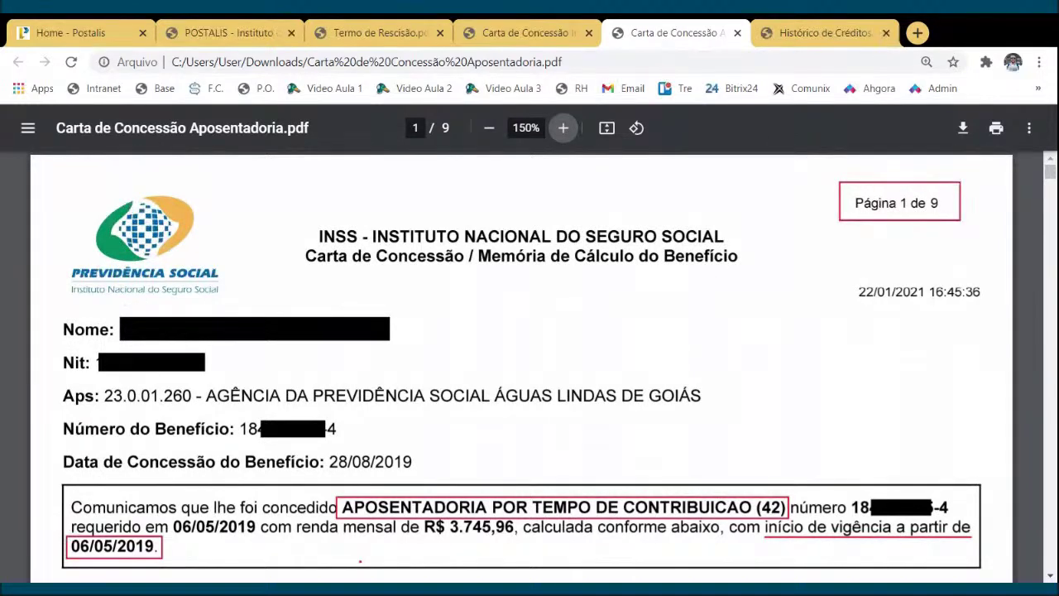
left_click_drag(1051, 171, 1052, 539)
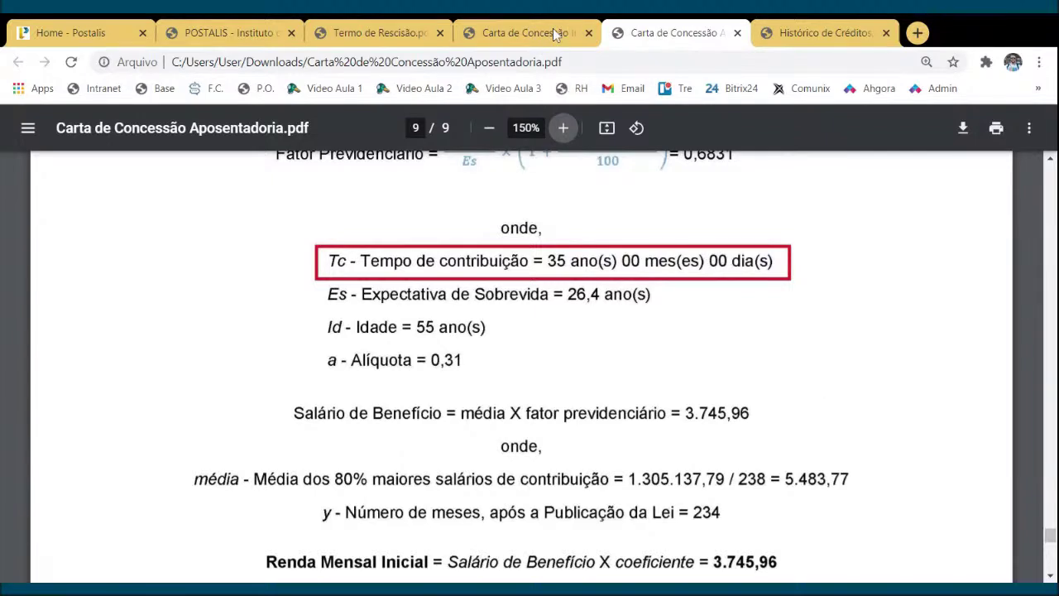
left_click_drag(1050, 537, 1052, 169)
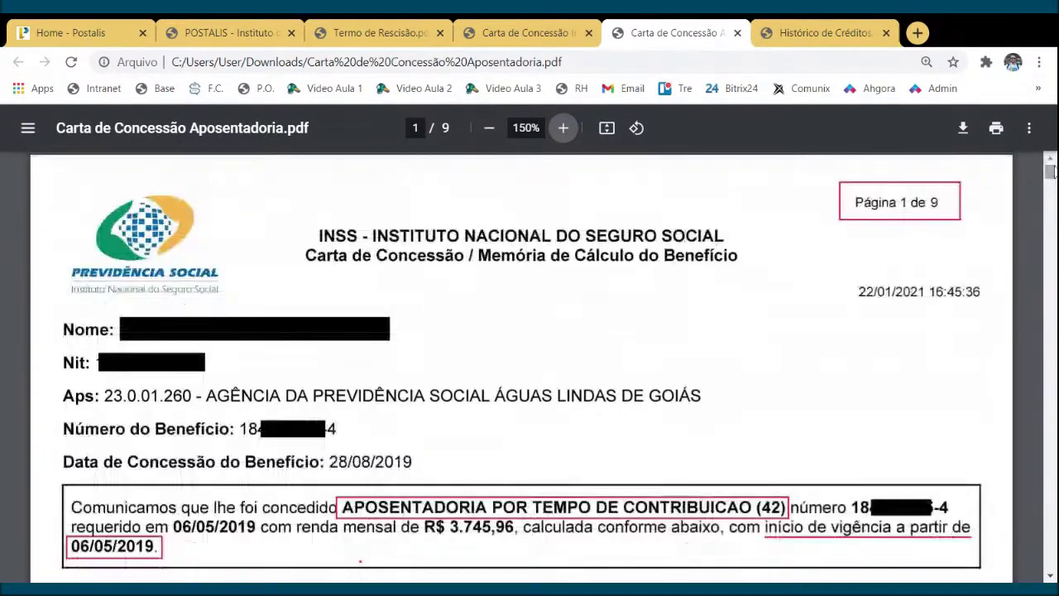
scroll(927, 273, "down", 2)
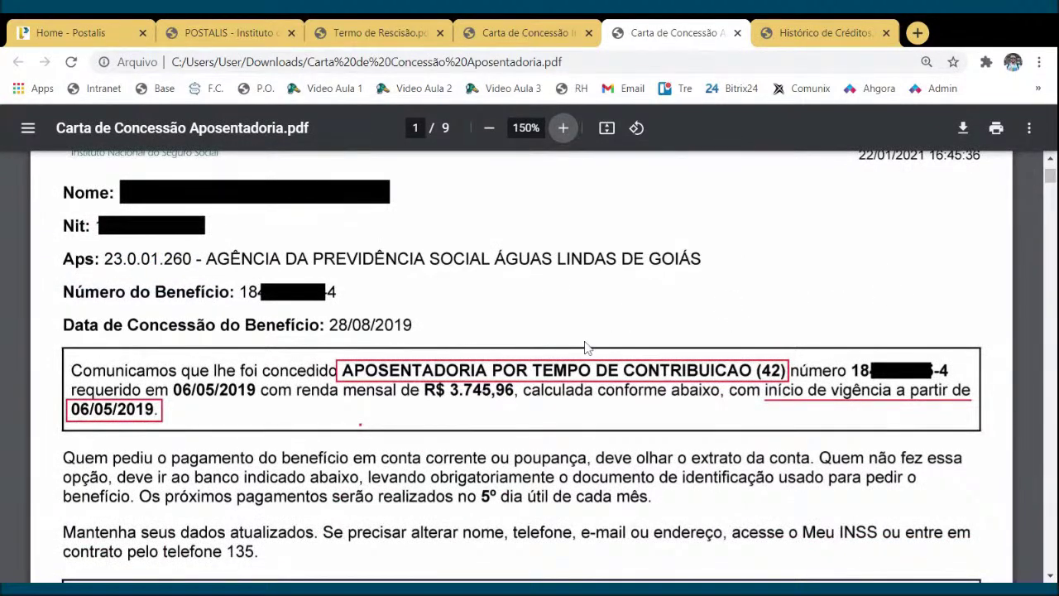
Step: Enter 06/05/2019 as the Início do Benefício no INSS date
left_click(240, 31)
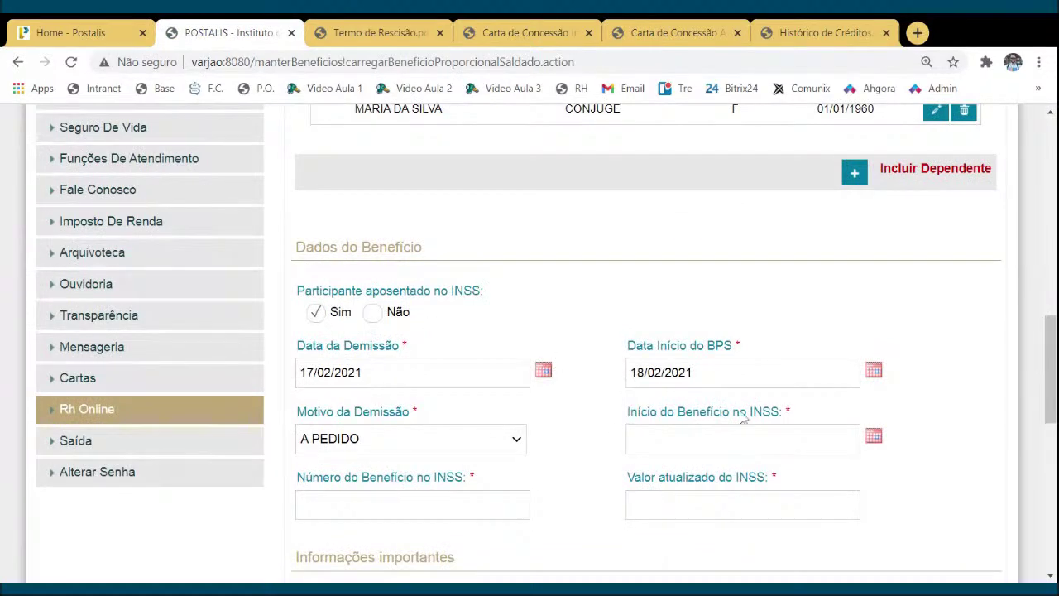
left_click(547, 33)
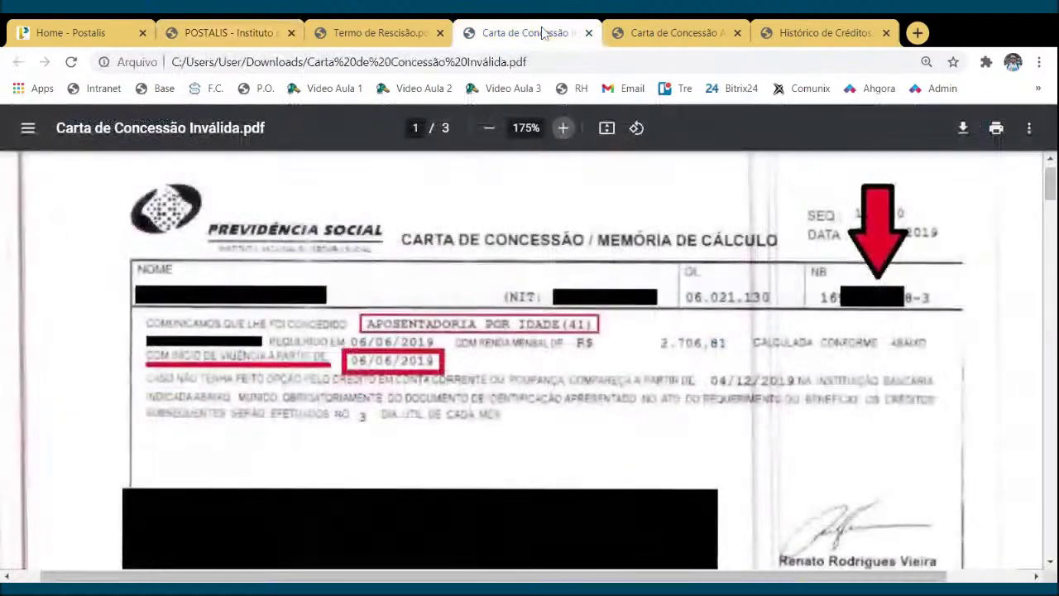
left_click(650, 32)
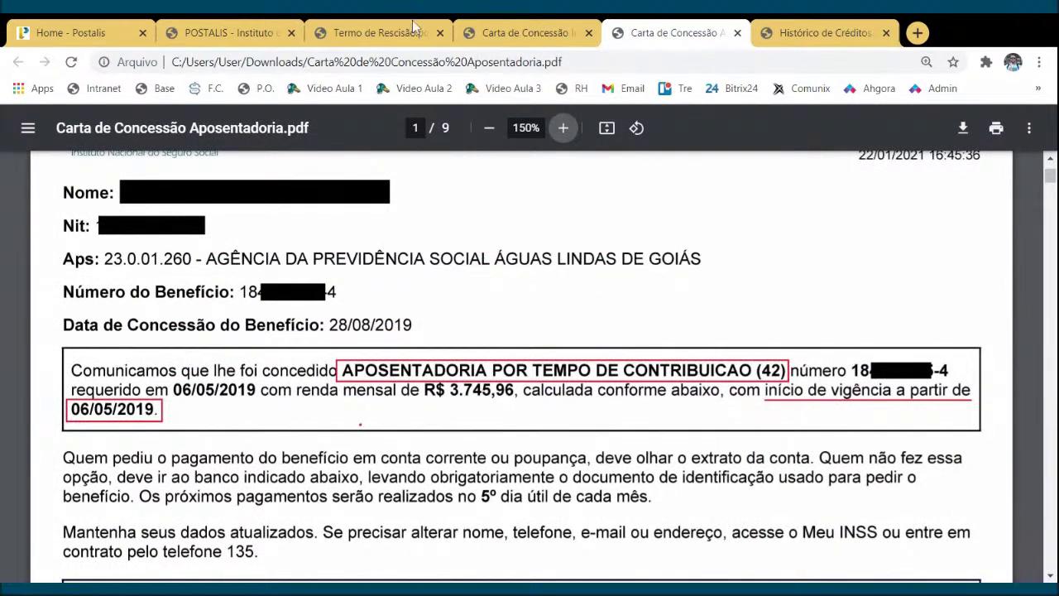
left_click(260, 30)
type("06/05/2019")
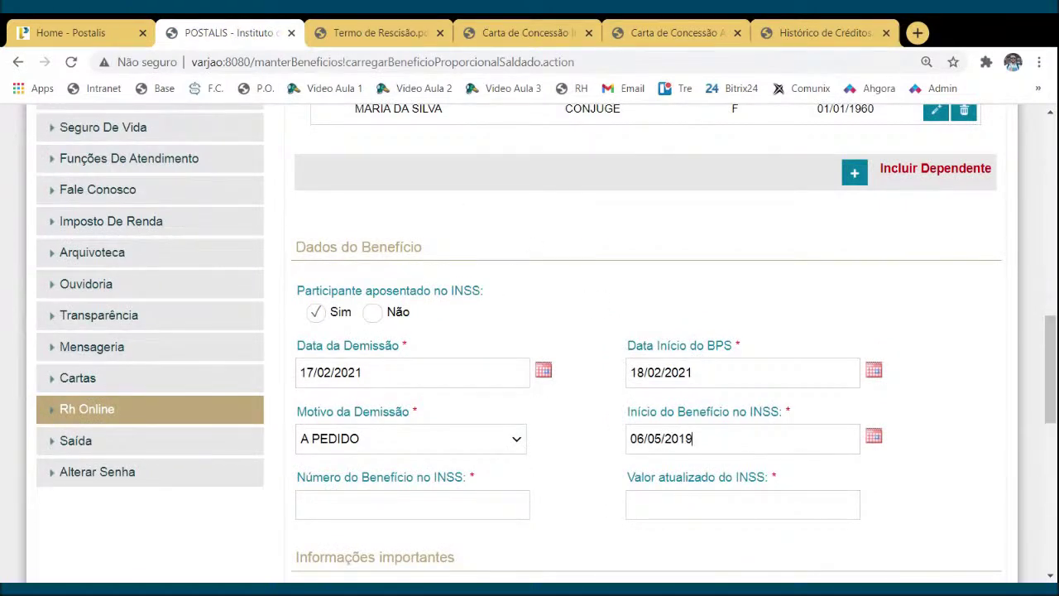
Step: Fill in the INSS benefit number, looking it up in the concession letter
left_click_drag(723, 412, 783, 412)
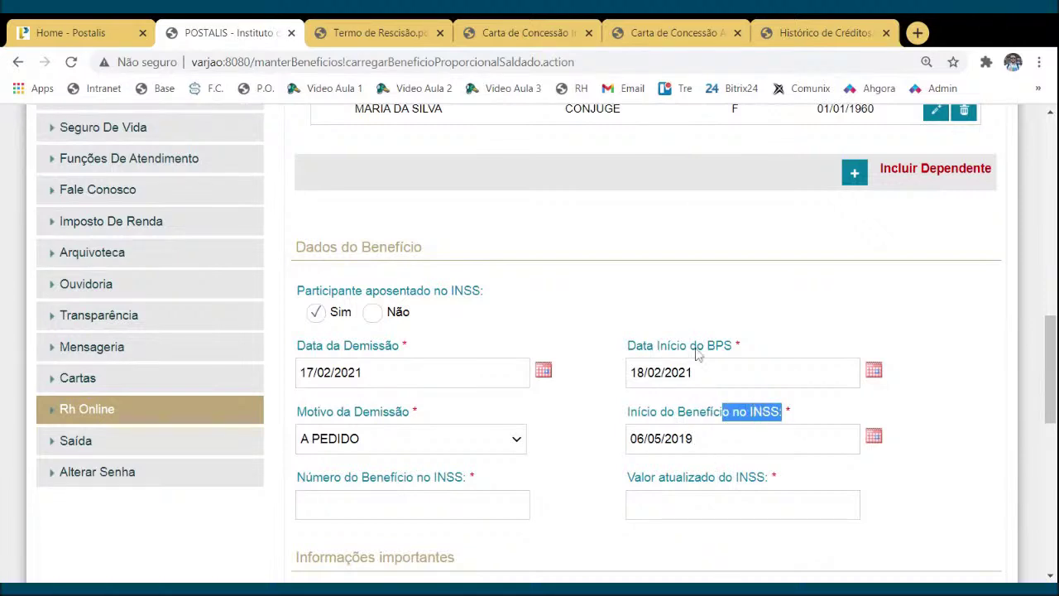
left_click_drag(636, 347, 732, 356)
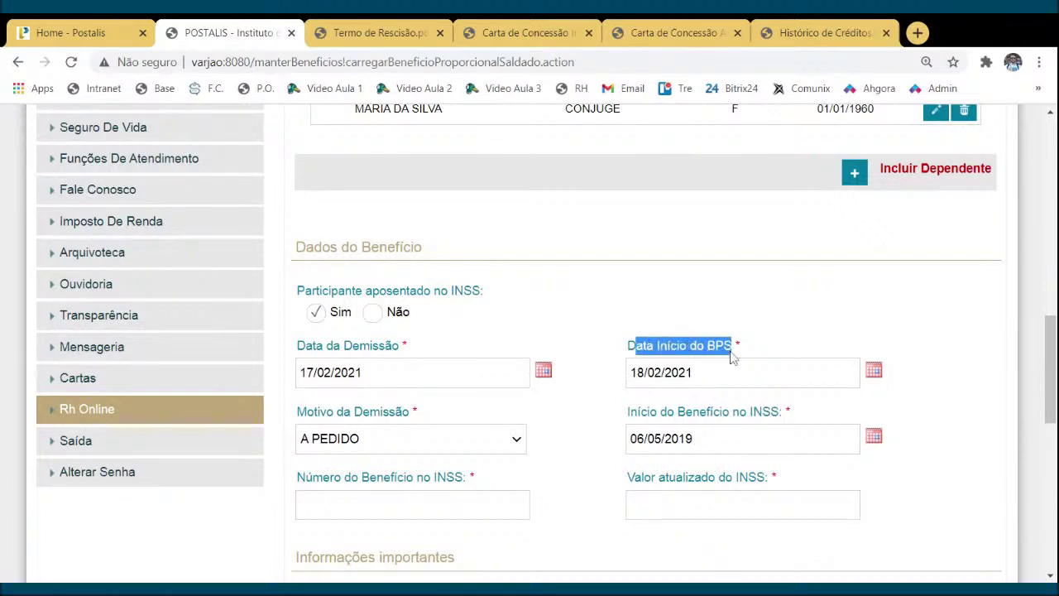
left_click(723, 331)
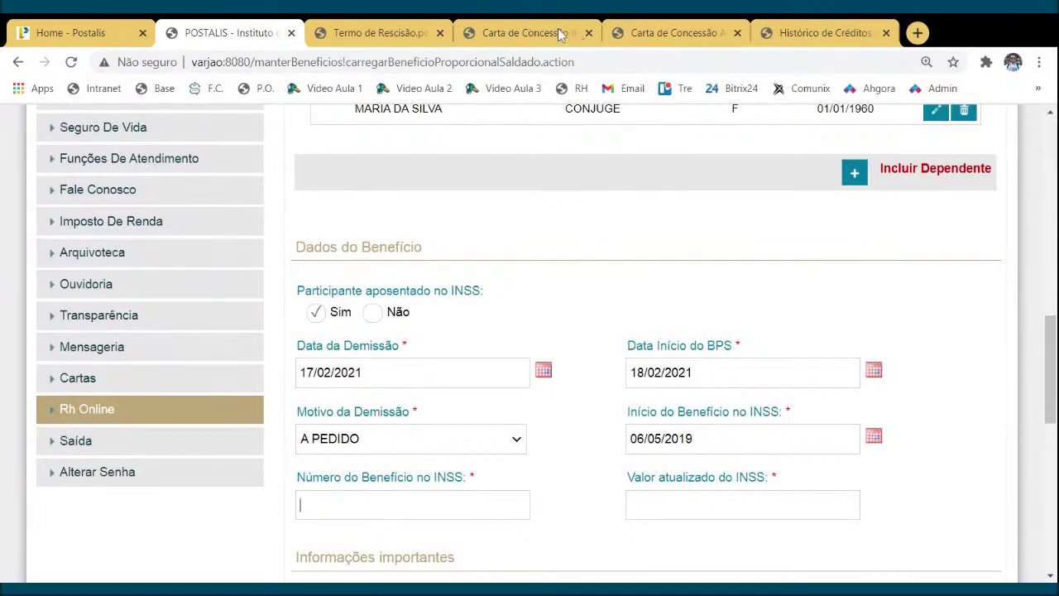
left_click(528, 32)
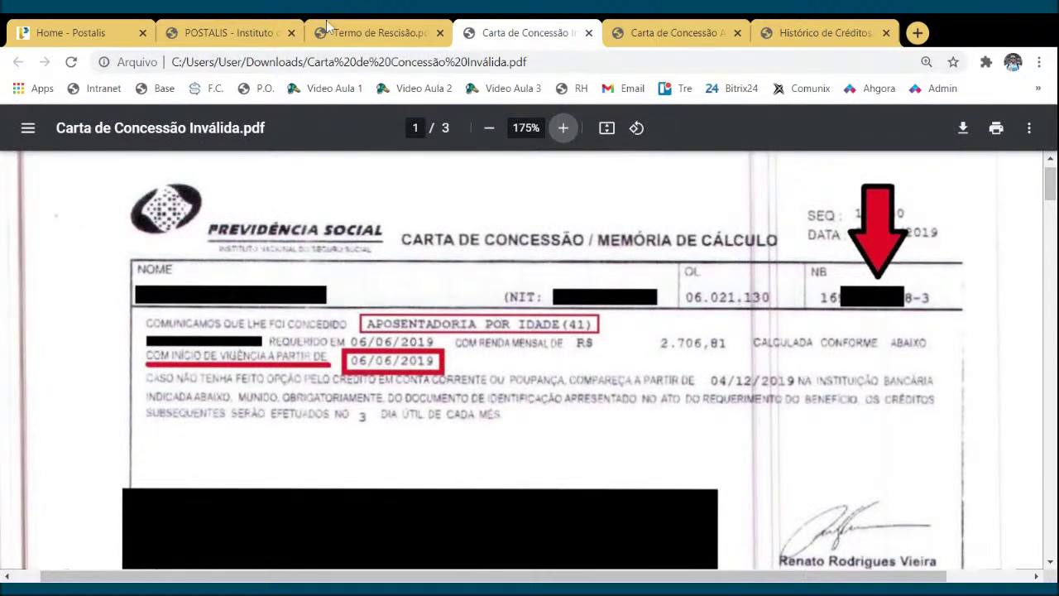
left_click(267, 30)
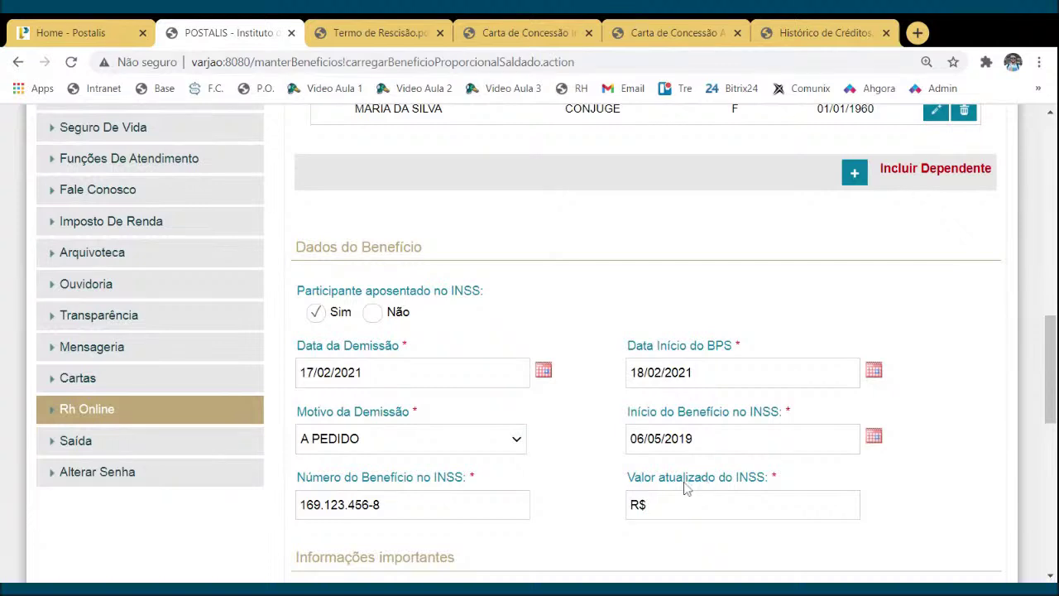
Step: Open Histórico de Créditos.pdf and zoom it to 150%
left_click(797, 32)
left_click(563, 129)
left_click(564, 129)
left_click(564, 129)
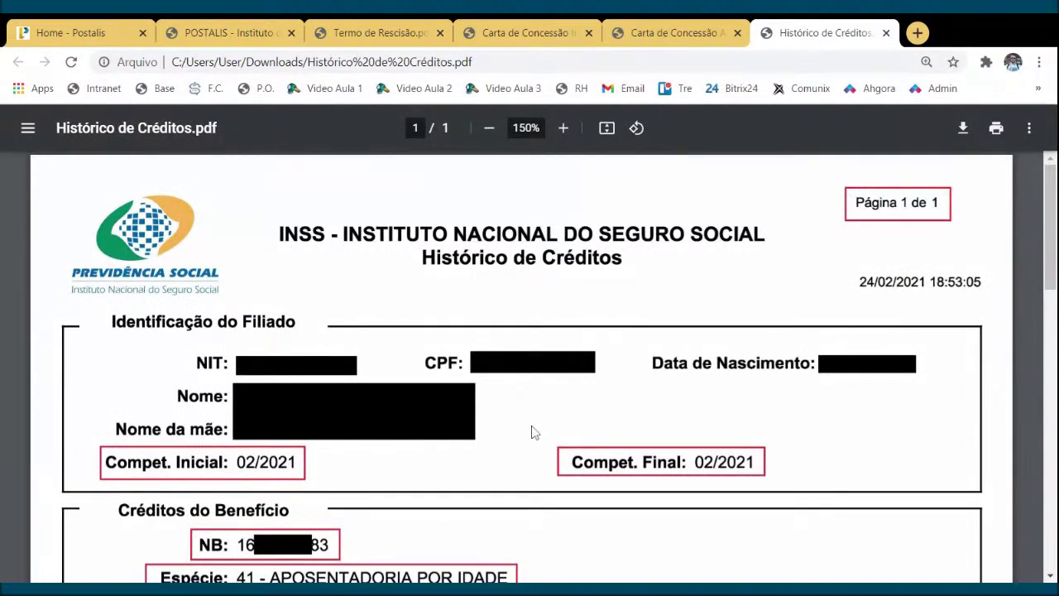
left_click_drag(1052, 196, 1052, 209)
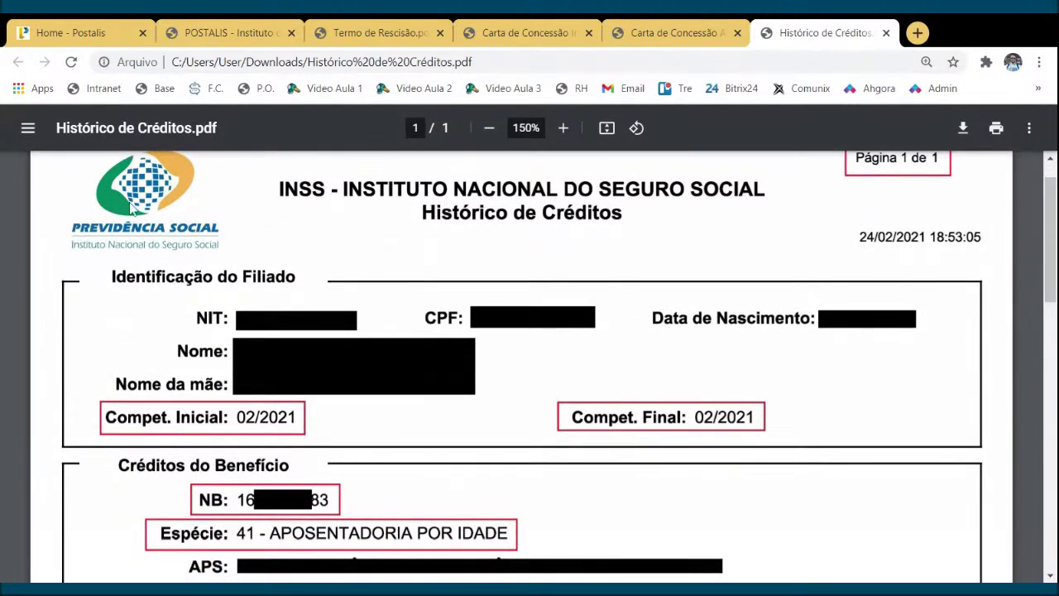
scroll(1052, 264, "up", 1)
scroll(1051, 263, "up", 1)
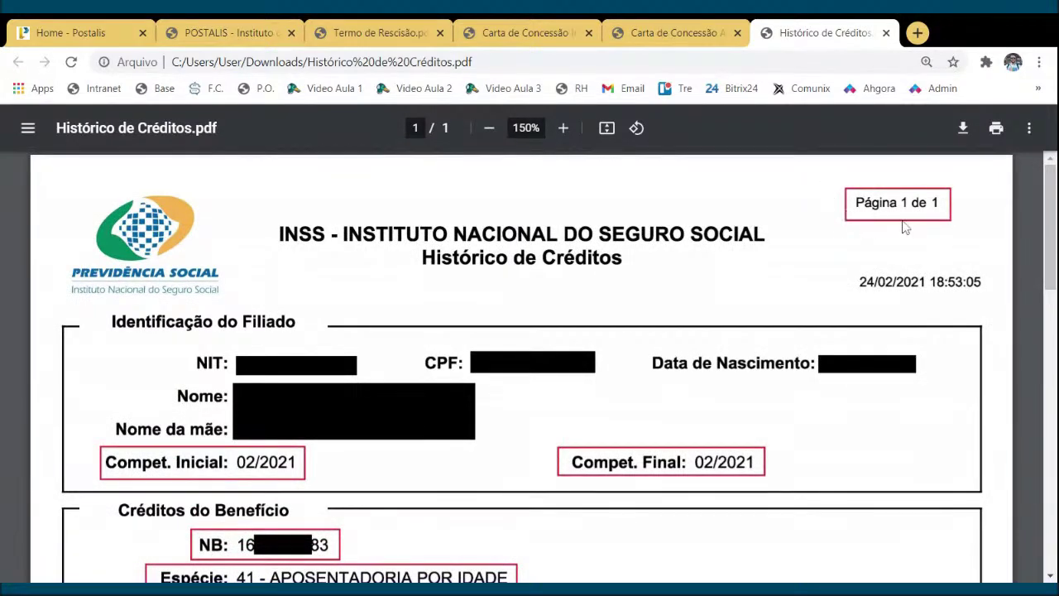
left_click_drag(1053, 212, 1045, 267)
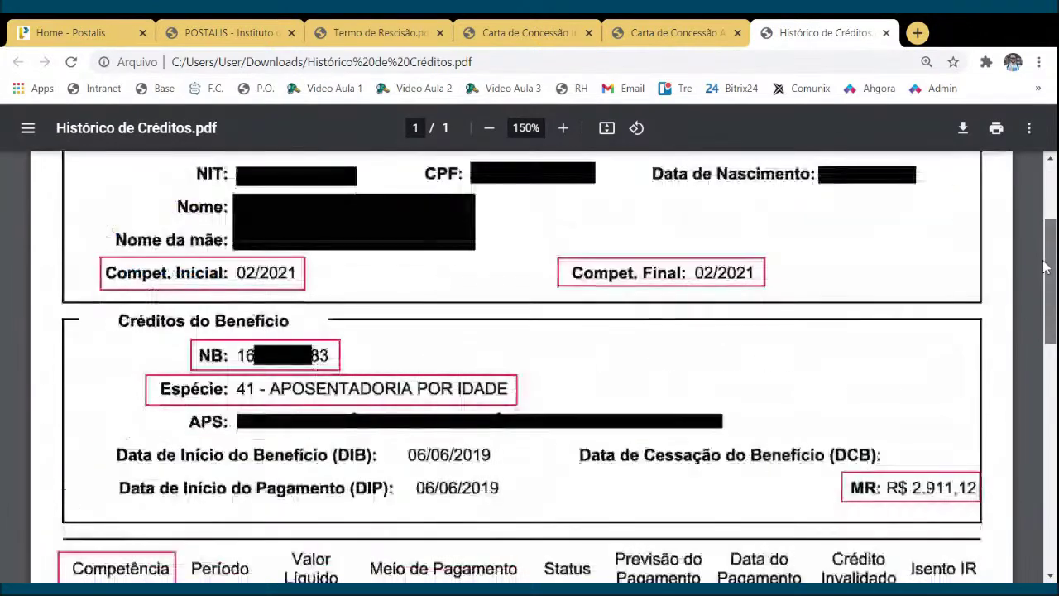
left_click(280, 27)
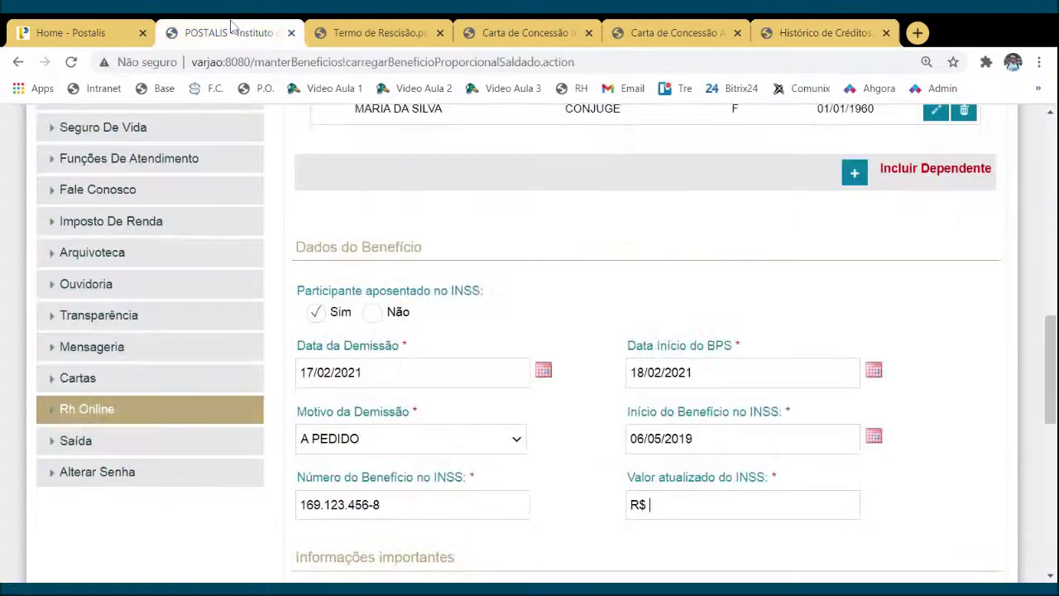
left_click_drag(631, 488, 778, 483)
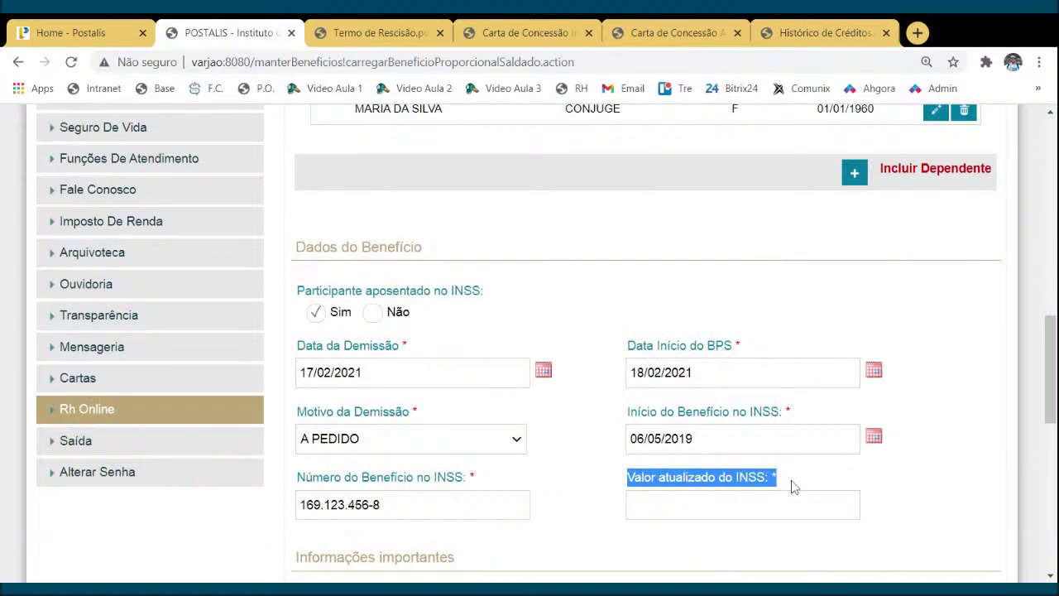
left_click(807, 32)
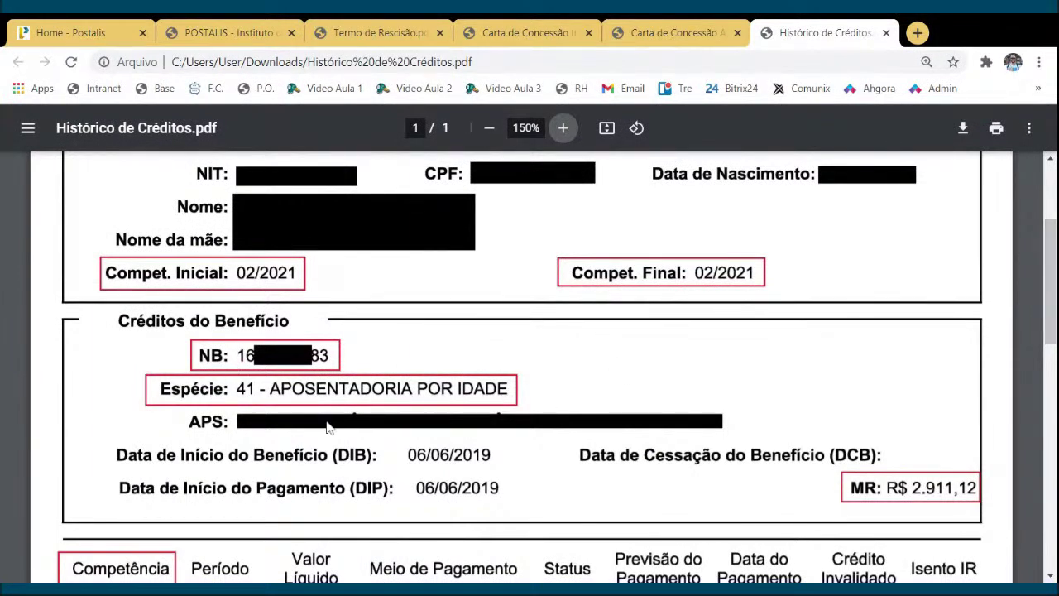
left_click_drag(1051, 308, 1053, 318)
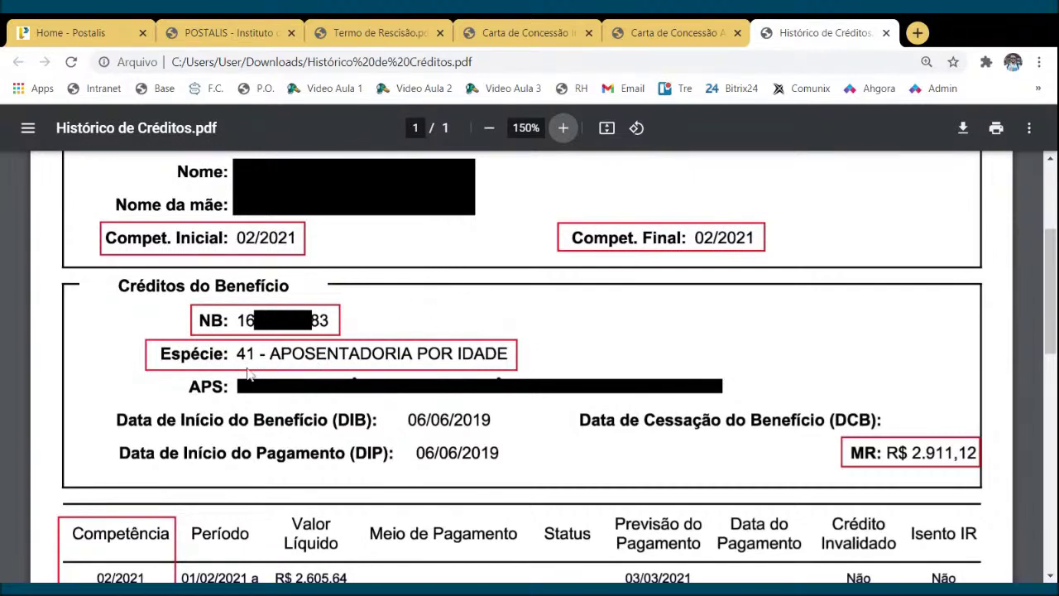
scroll(301, 306, "down", 1)
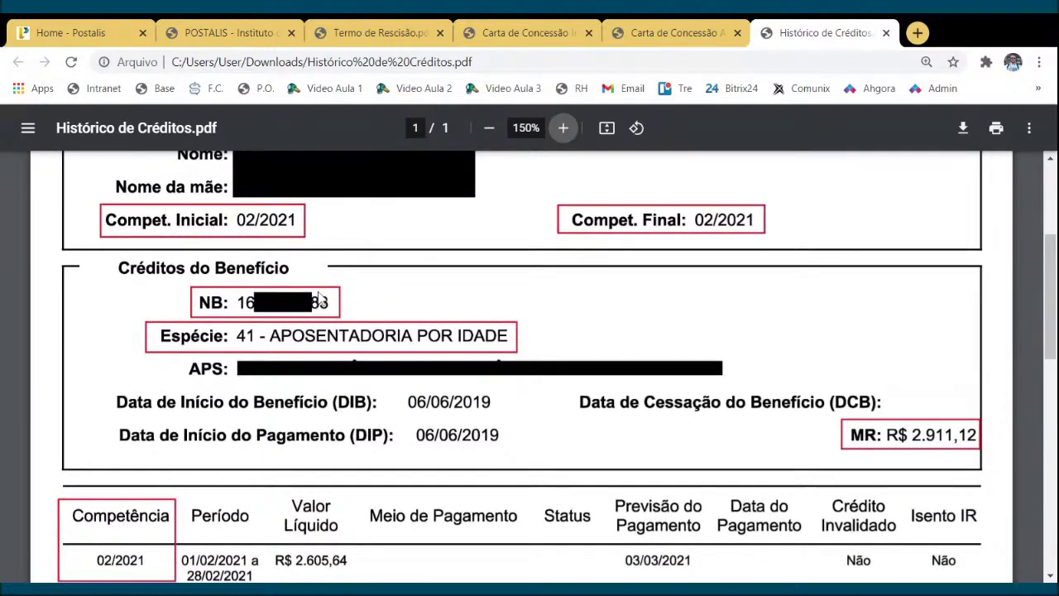
scroll(987, 316, "down", 1)
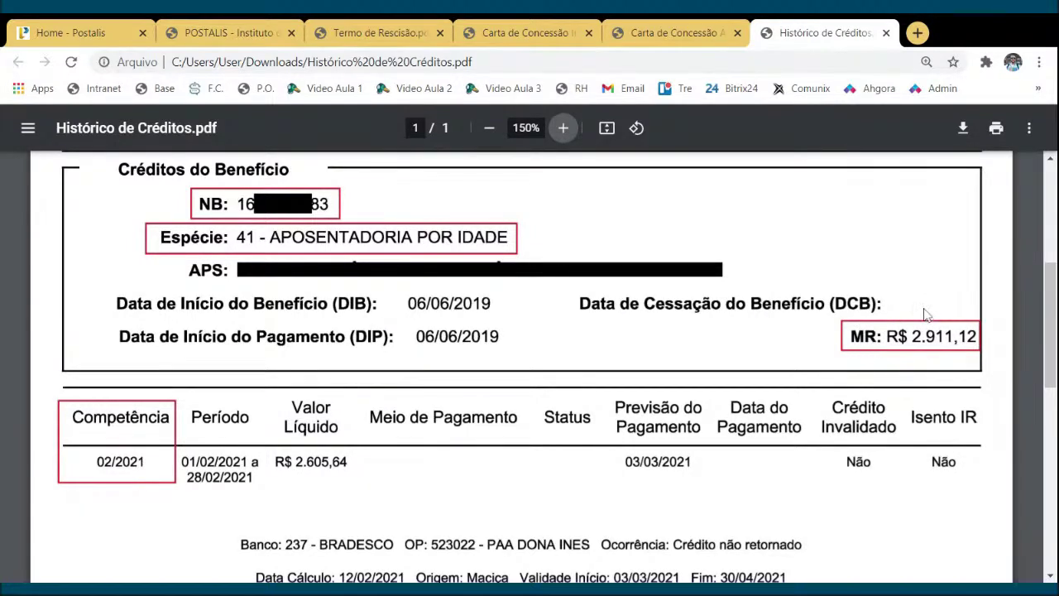
Step: Enter 2.911,12 as Valor atualizado do INSS and scroll down to Documentos necessários
left_click(246, 27)
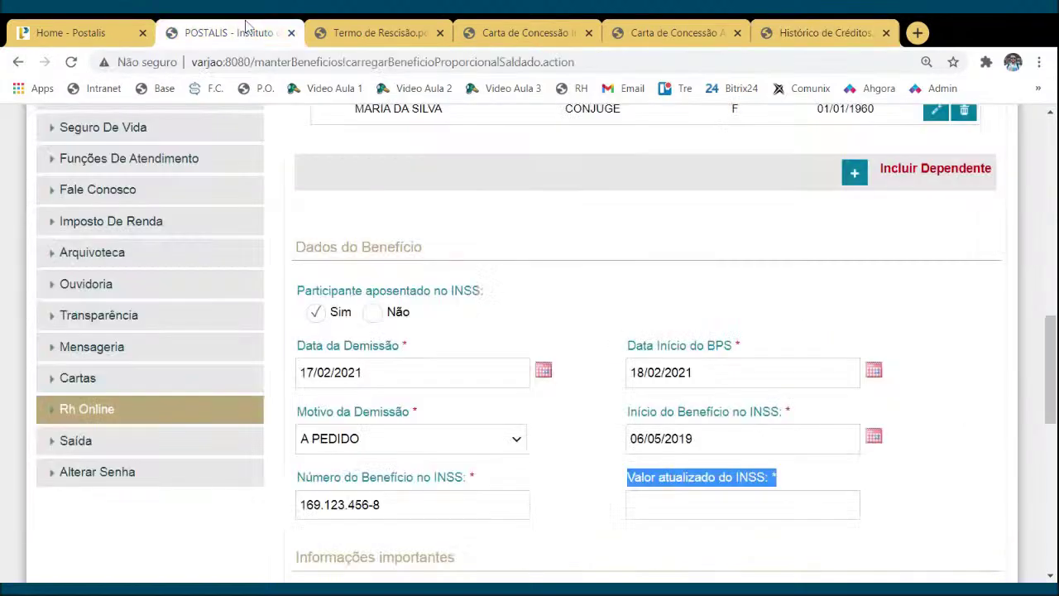
left_click(651, 504)
type("2.911,12")
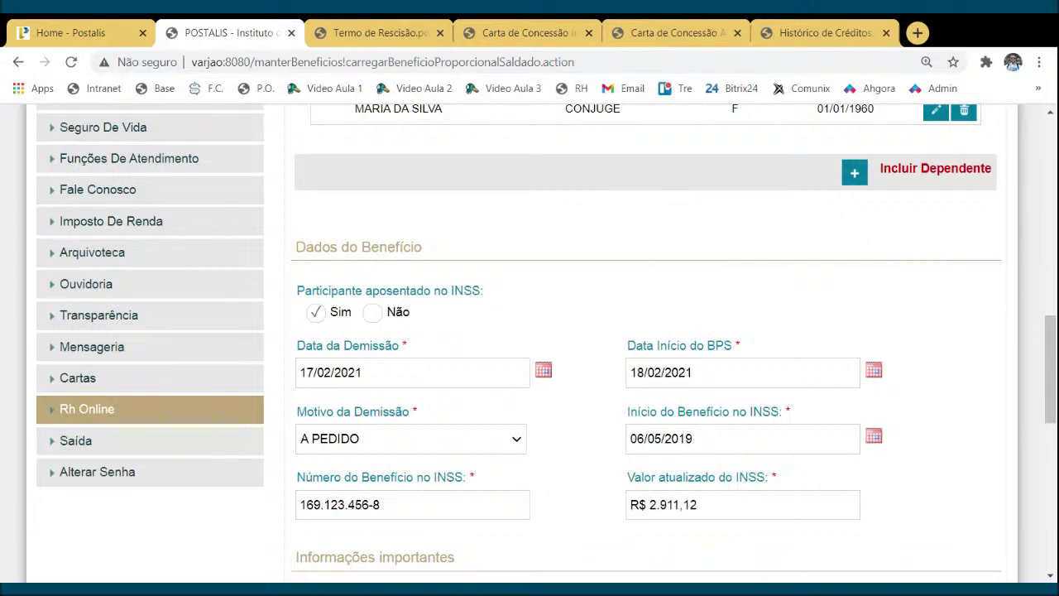
scroll(1051, 379, "down", 2)
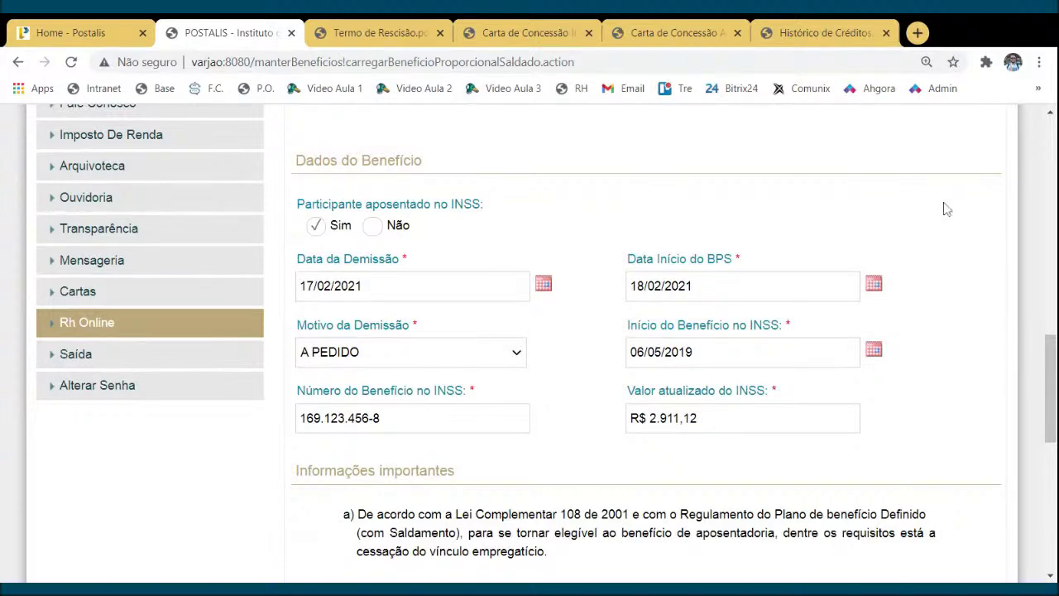
scroll(1051, 360, "down", 4)
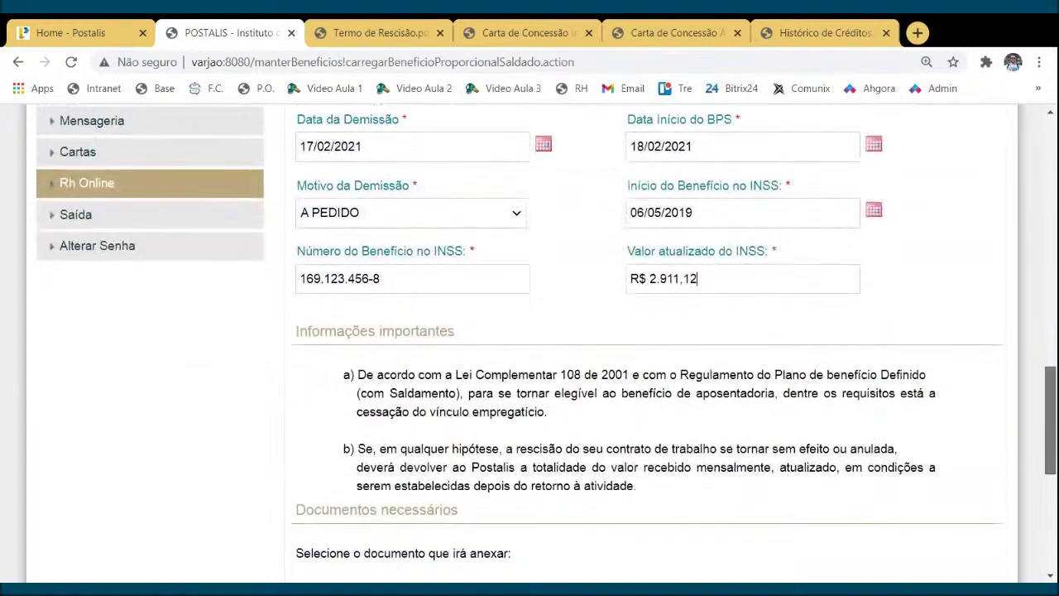
scroll(1032, 450, "down", 2)
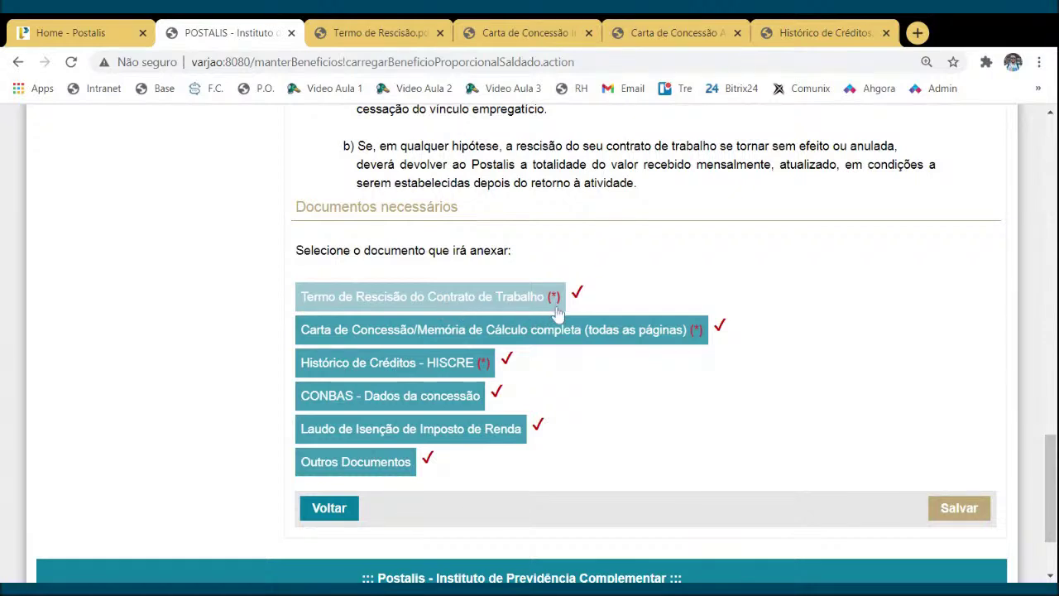
Step: Attach termo_de_rescisao.pdf as the Termo de Rescisão, then start uploading the Carta de Concessão file
left_click(494, 303)
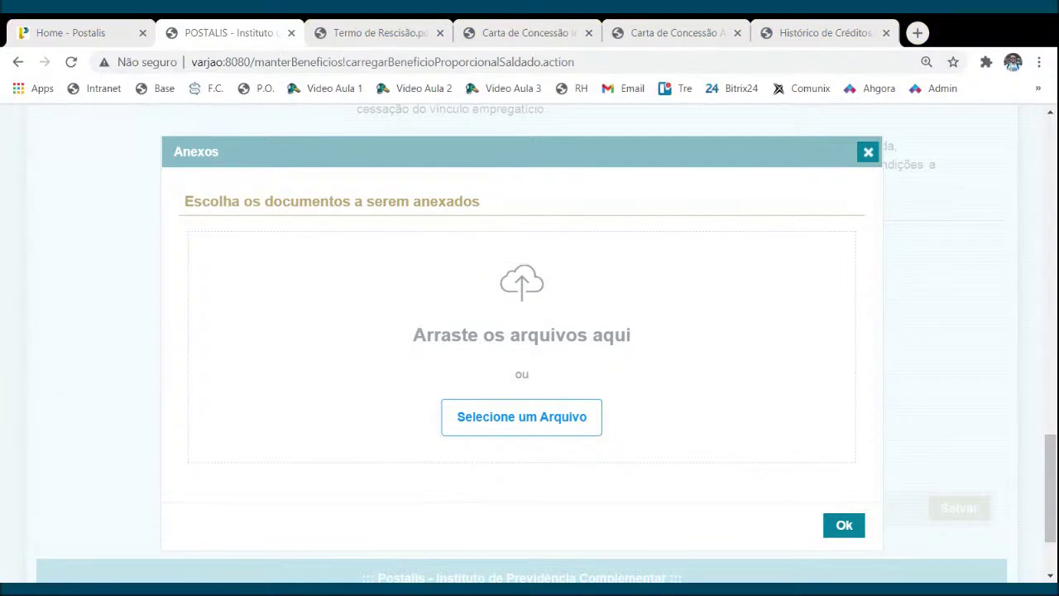
left_click_drag(521, 347, 430, 394)
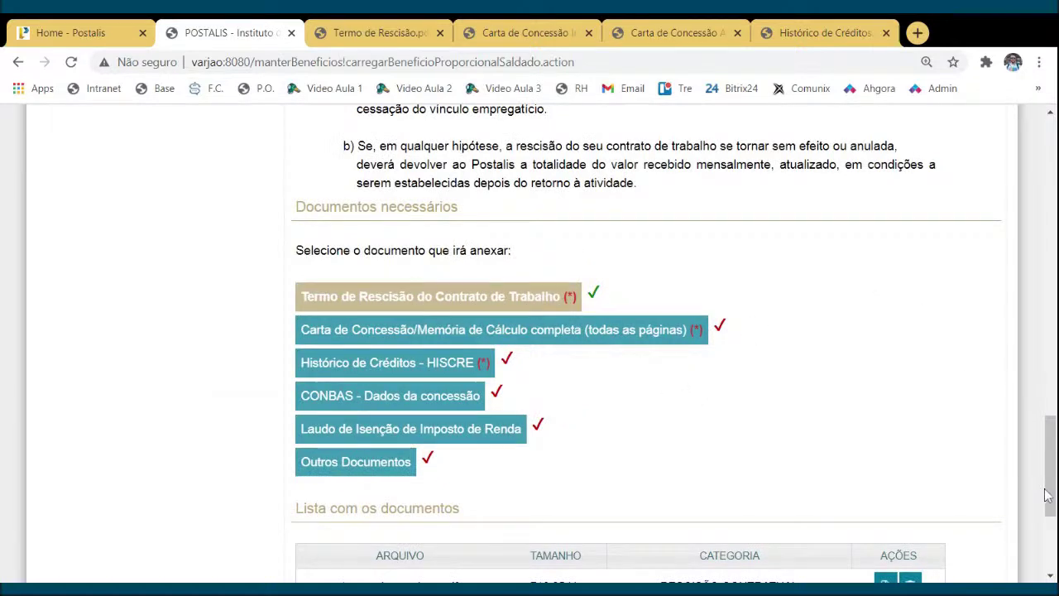
scroll(1047, 495, "down", 1)
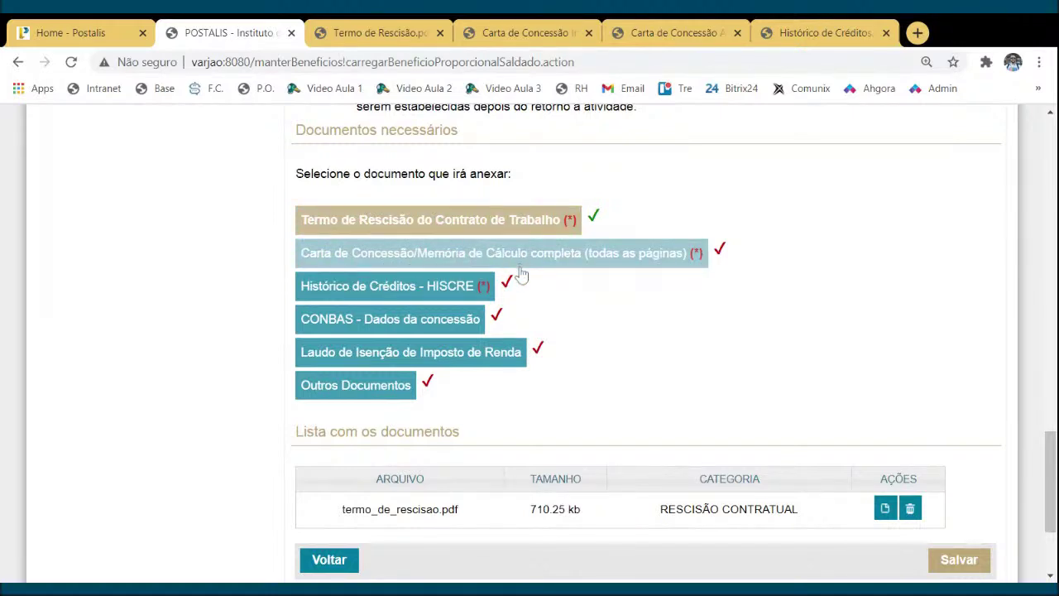
left_click(634, 258)
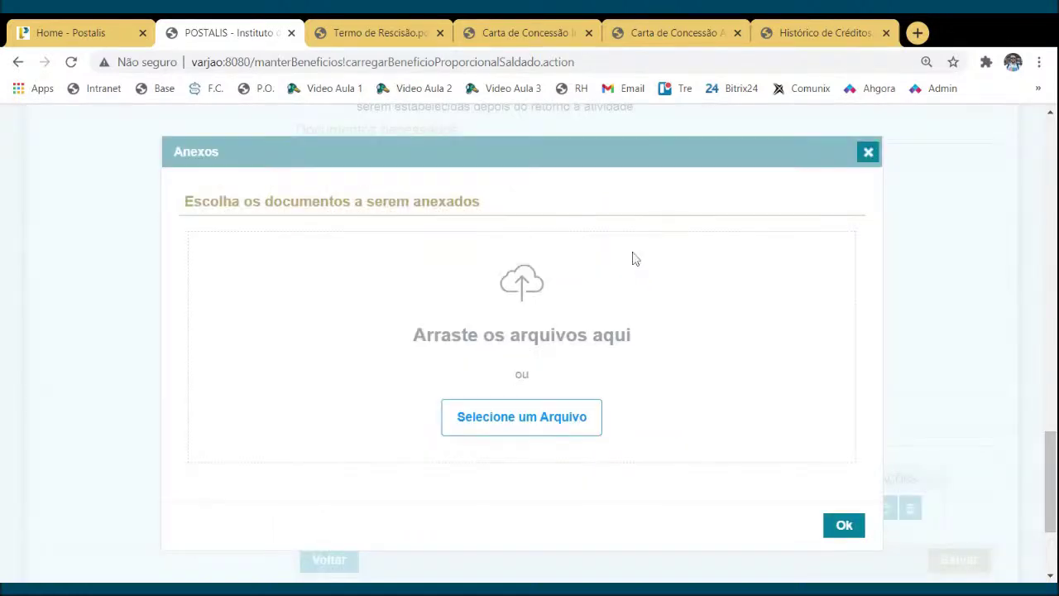
left_click(524, 431)
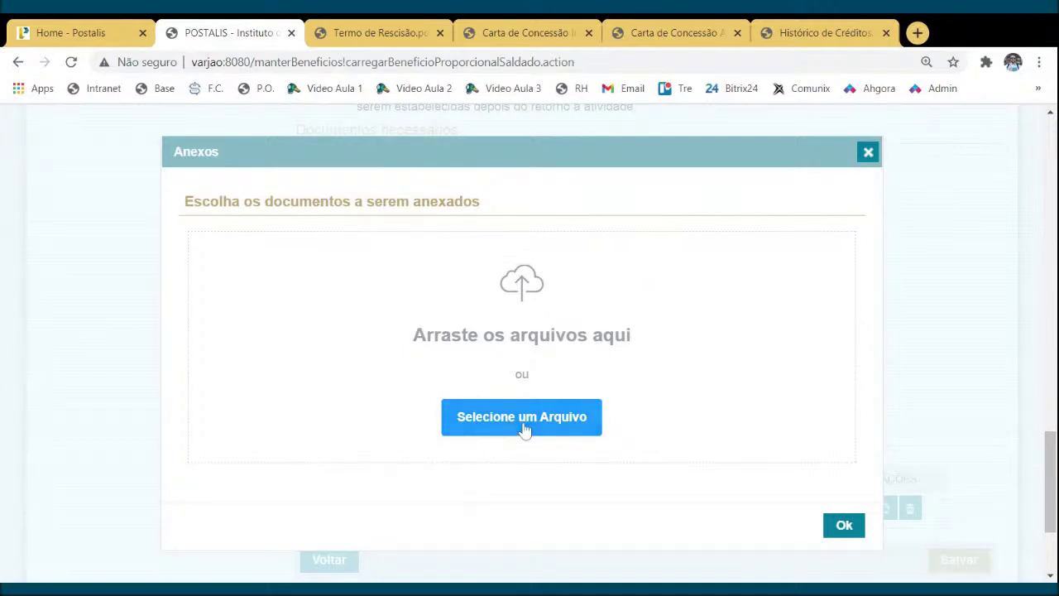
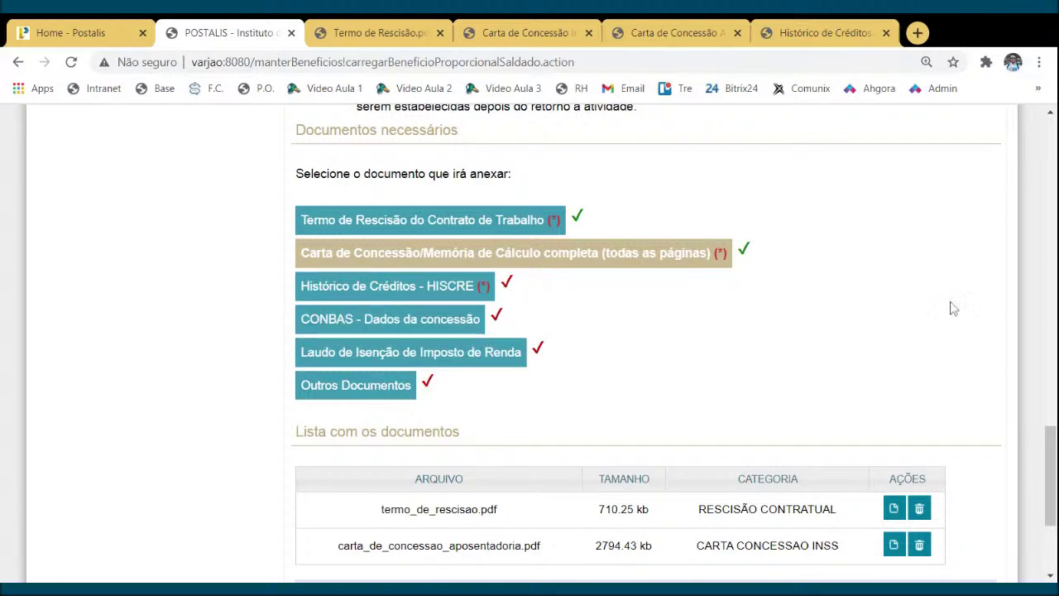
Step: Upload historico_de_creditos.pdf (1802.89 kb) under Histórico de Créditos - HISCRE as the third attached document
scroll(1051, 501, "down", 1)
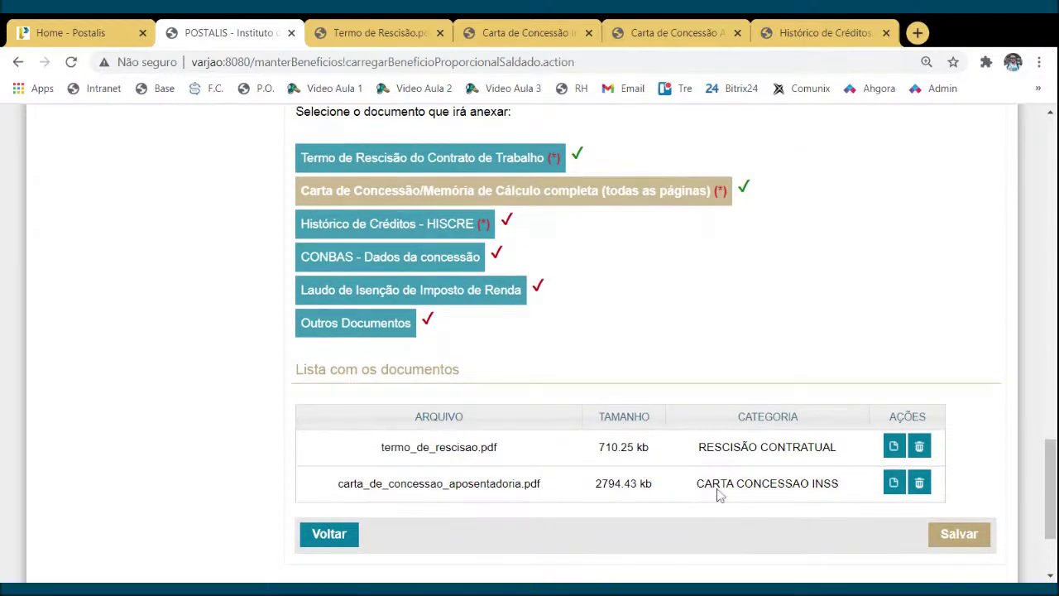
left_click(394, 231)
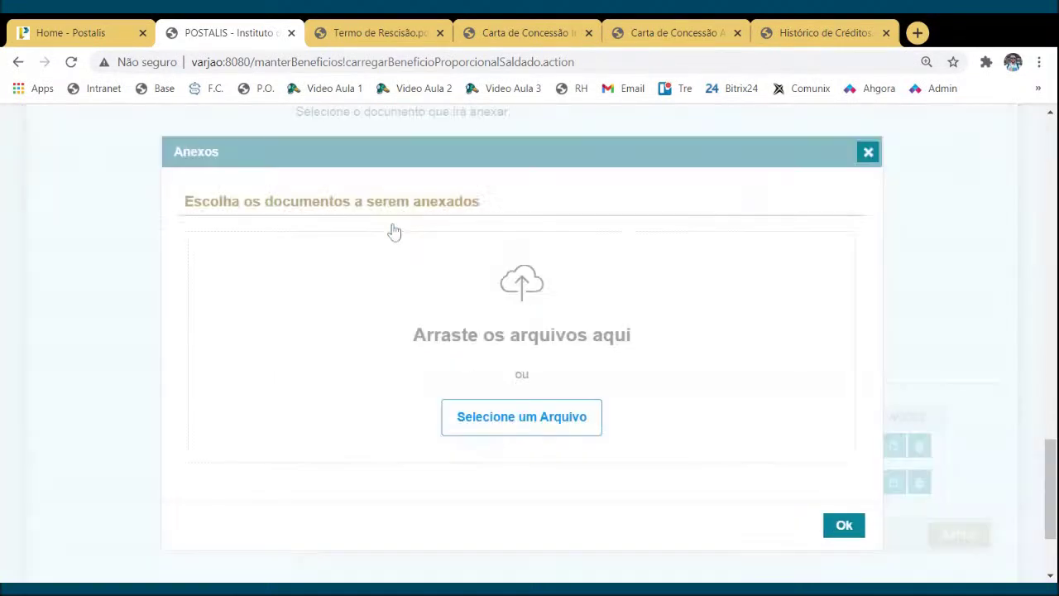
left_click(530, 424)
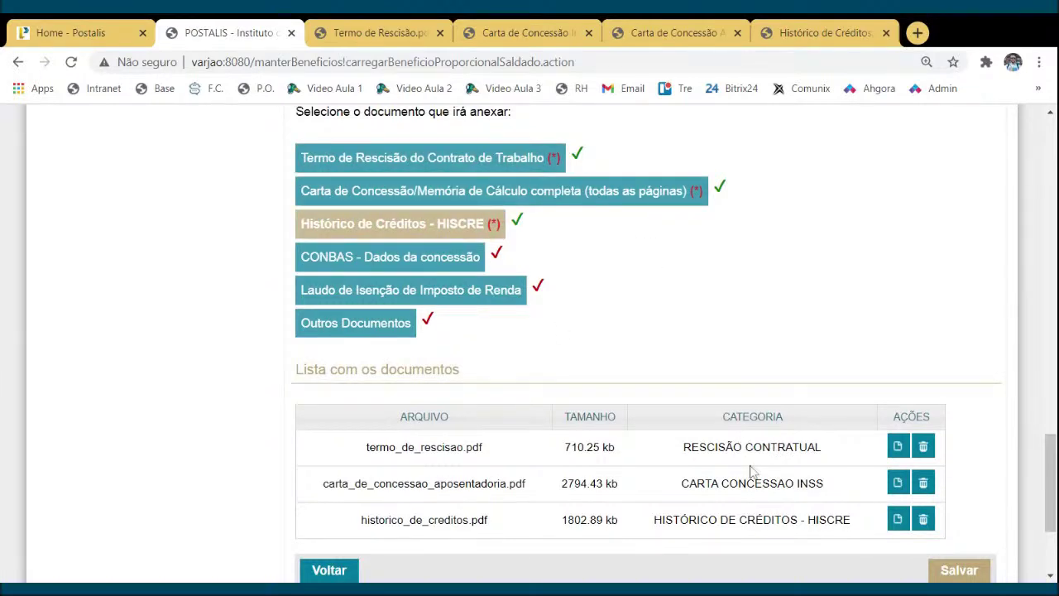
scroll(1053, 507, "down", 3)
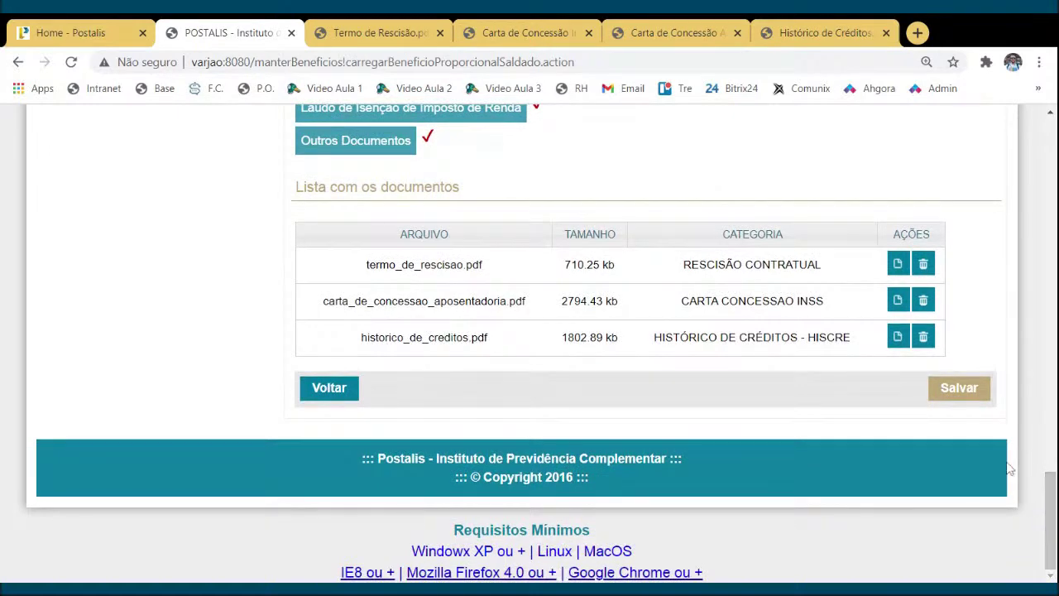
left_click(960, 389)
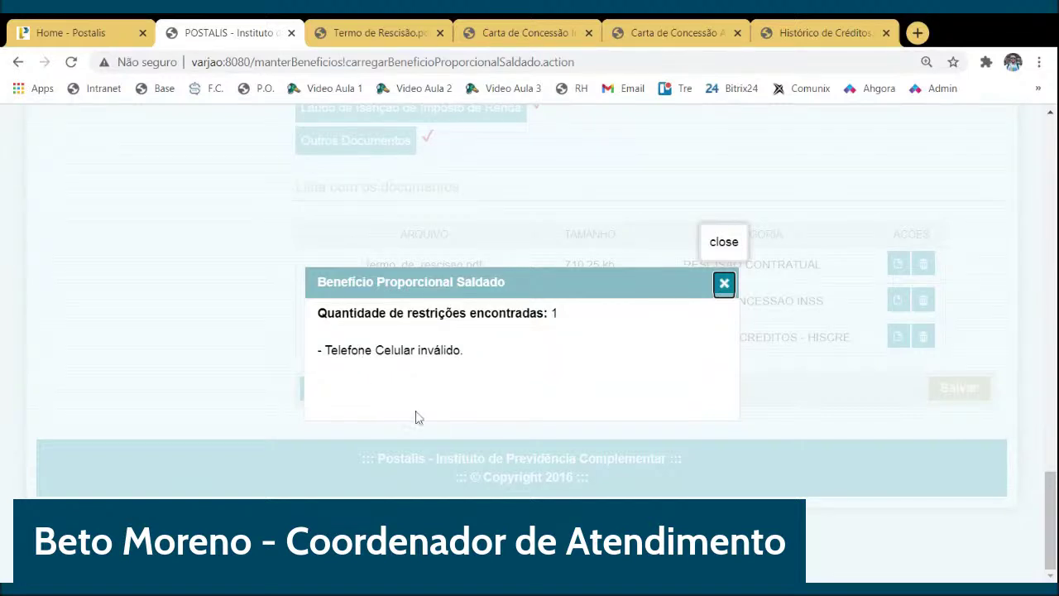
left_click_drag(325, 351, 473, 360)
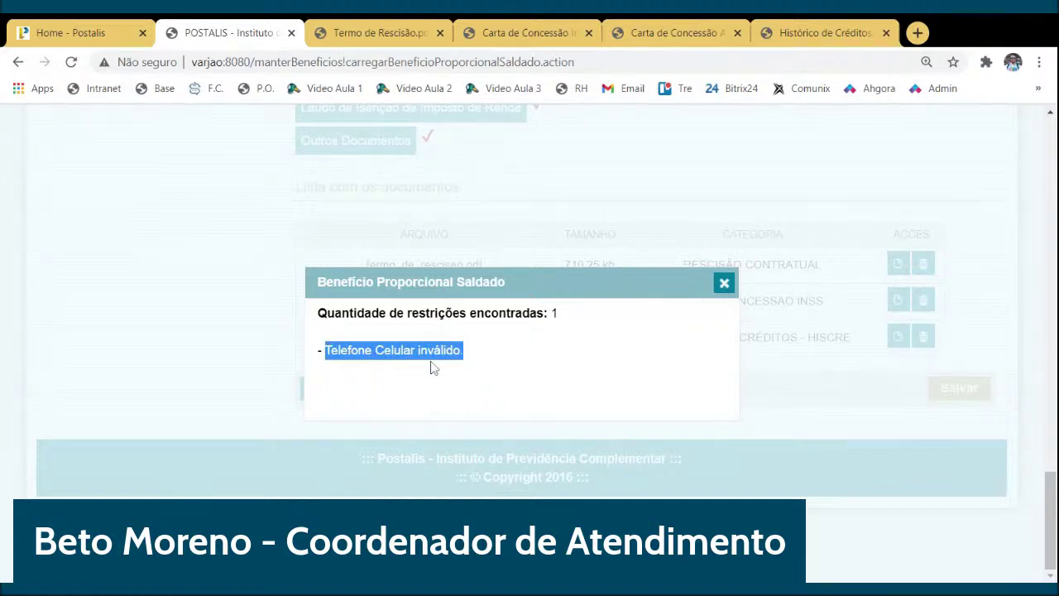
left_click(476, 363)
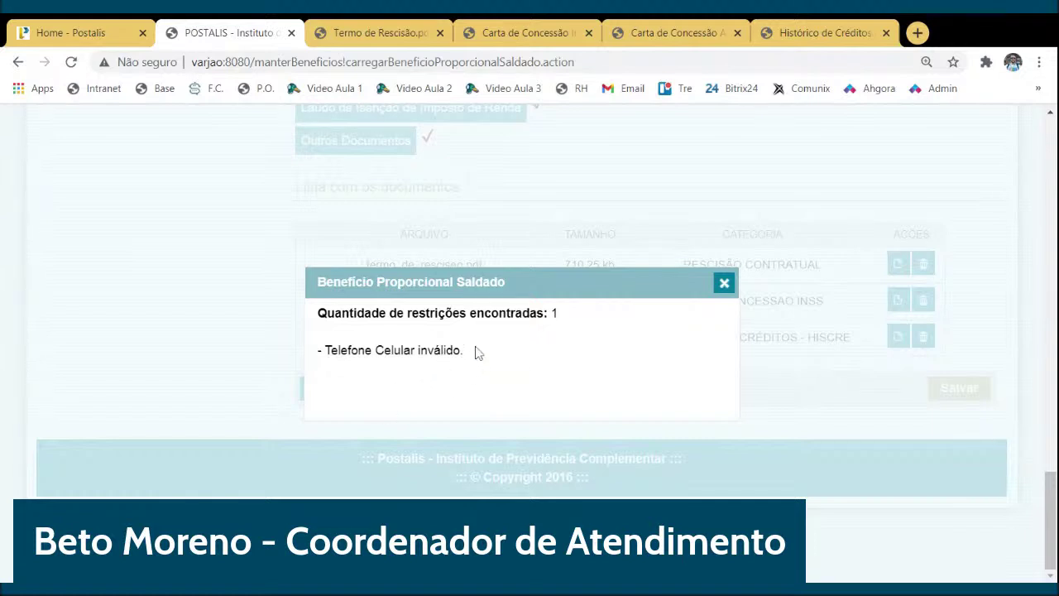
left_click(723, 284)
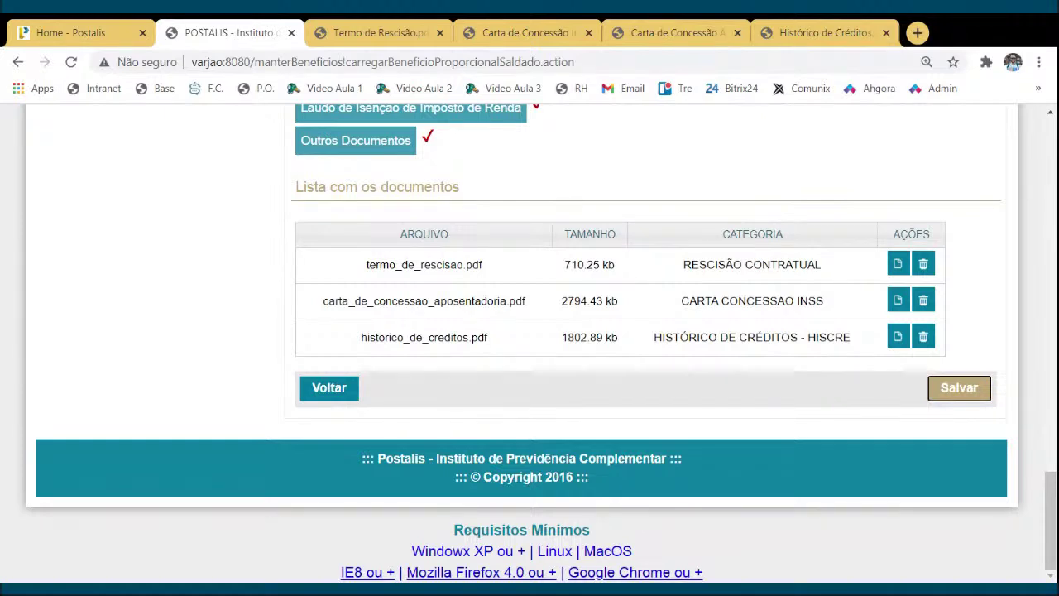
Step: Scroll through the unsaved form with its three attached documents and return to the top of the page
left_click_drag(1051, 522, 1055, 379)
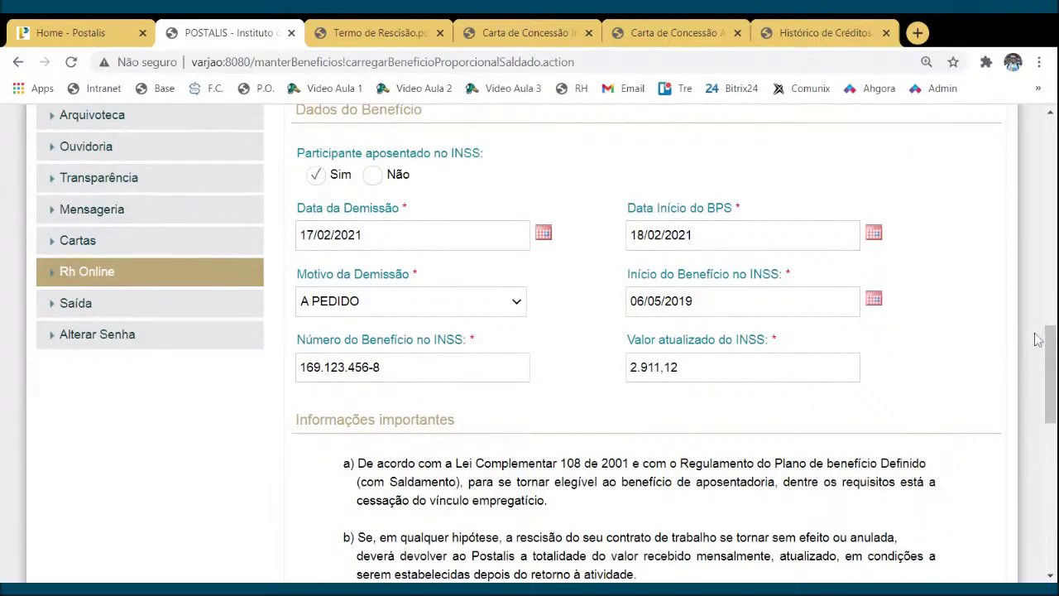
scroll(1050, 373, "down", 5)
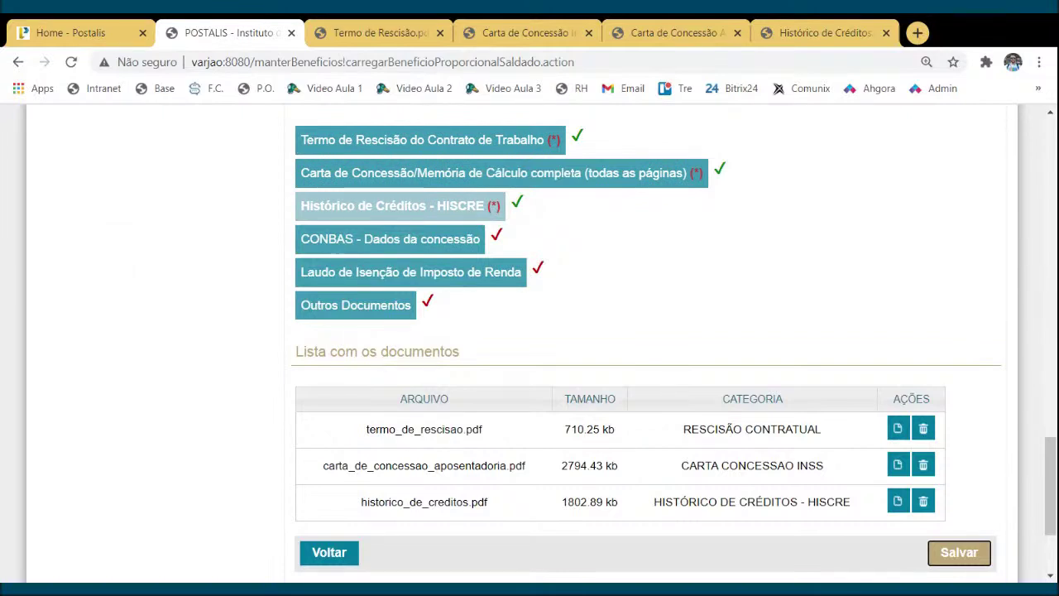
left_click(410, 213)
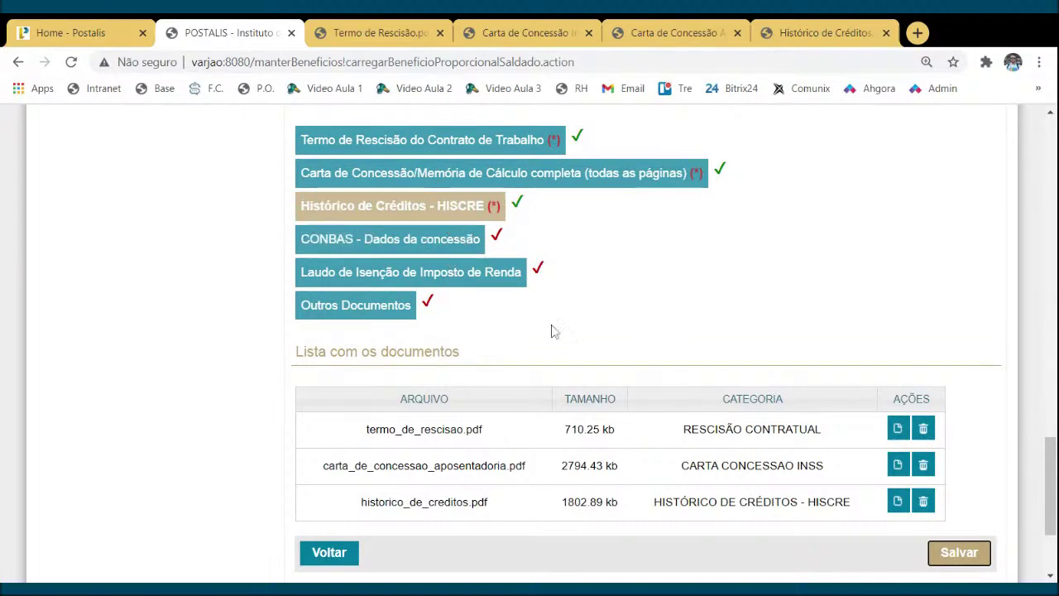
scroll(728, 334, "up", 15)
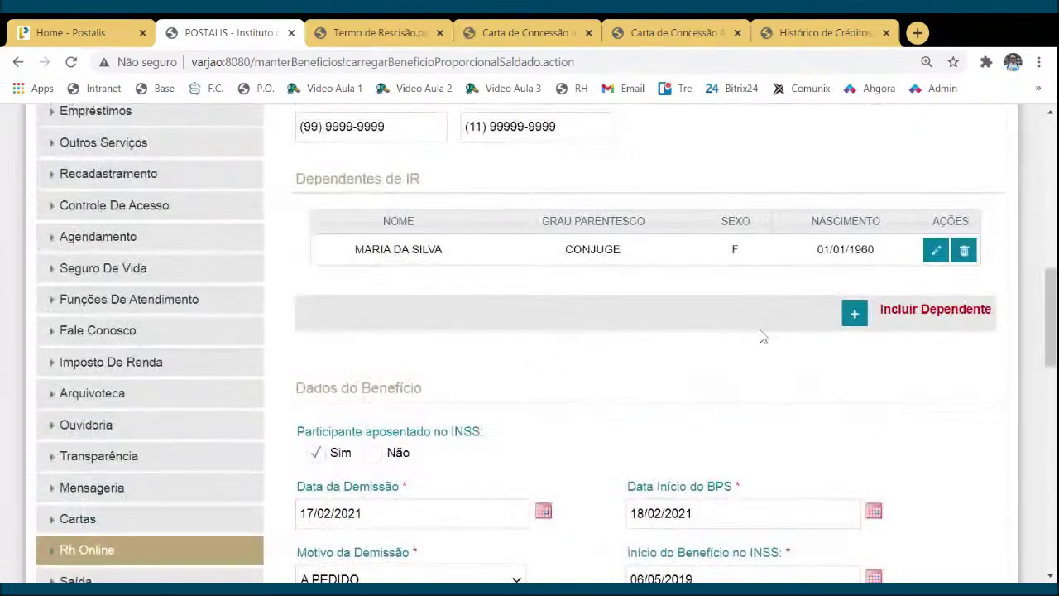
scroll(529, 331, "up", 2)
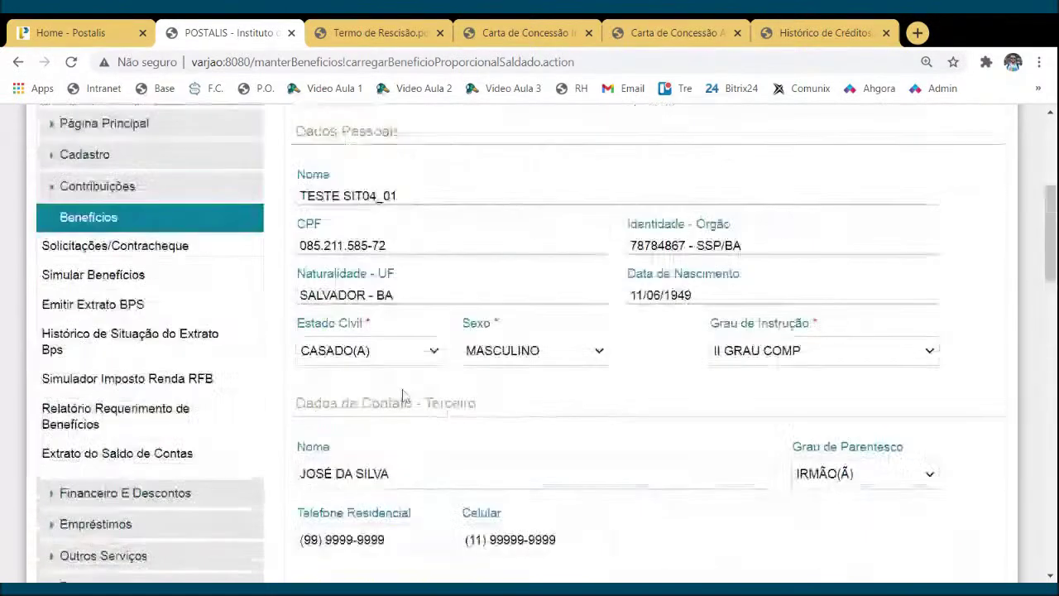
Step: Go to Benefícios > Solicitações/Contracheque and open Histórico de Solicitações
left_click(93, 249)
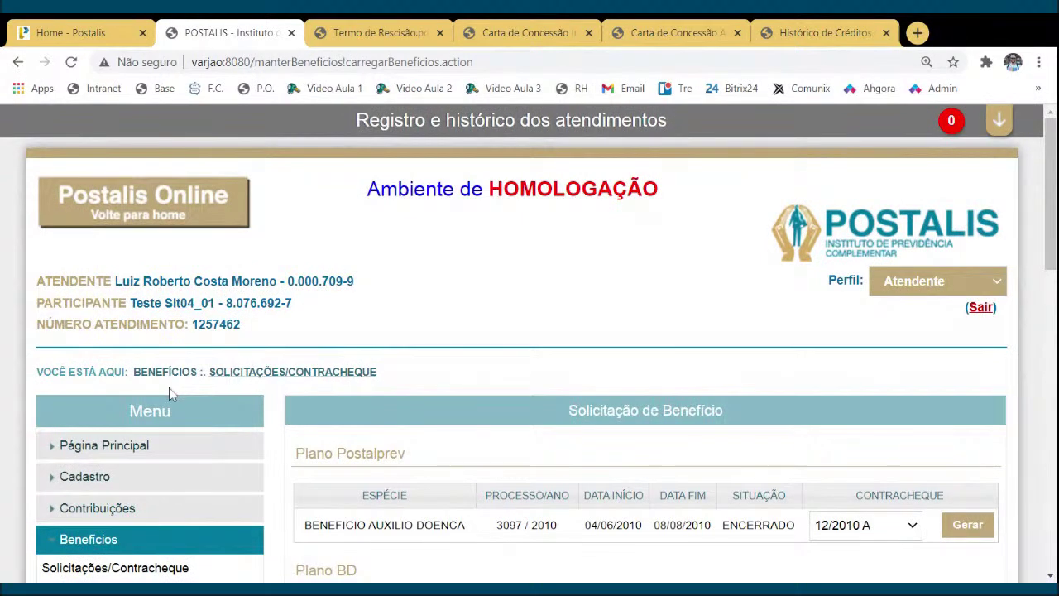
scroll(154, 444, "down", 2)
scroll(591, 464, "down", 2)
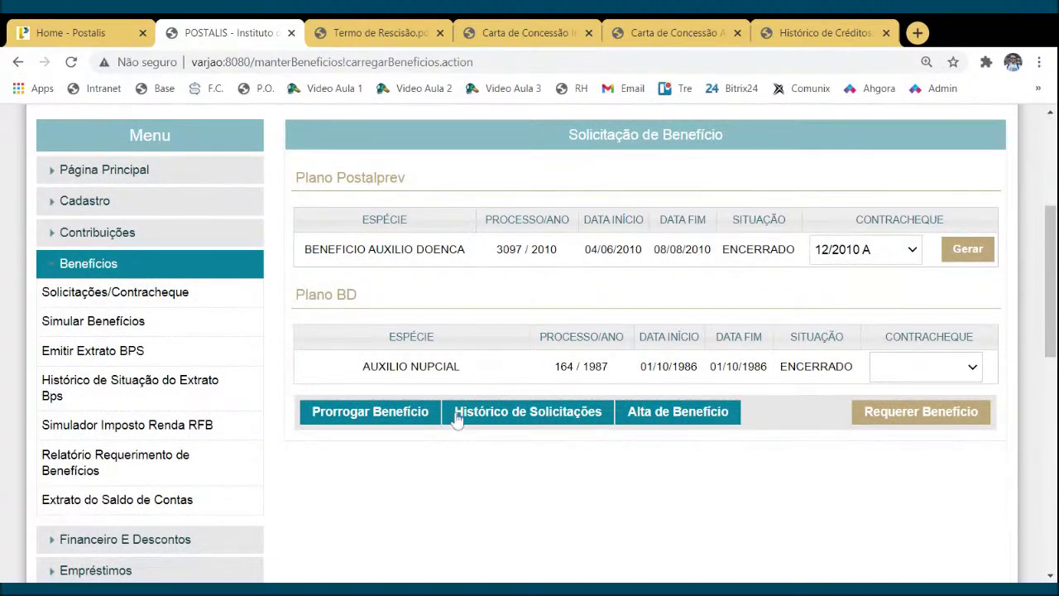
left_click(559, 423)
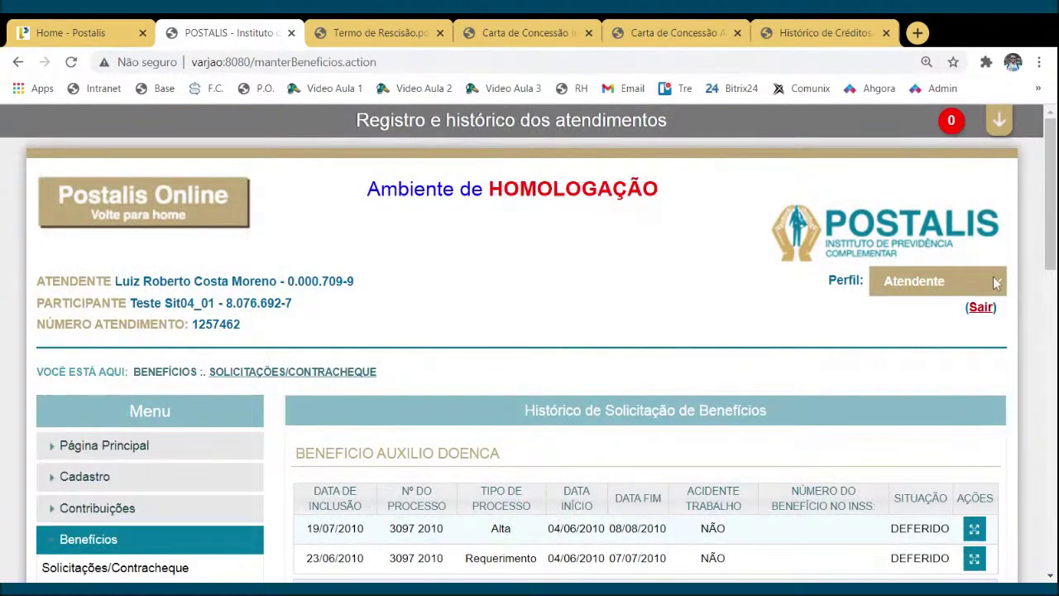
Step: Highlight the two BENEFICIO AUXILIO DOENCA requests and their DEFERIDO status in the SITUAÇÃO column
left_click_drag(1055, 199, 1055, 216)
left_click_drag(1055, 240, 1054, 280)
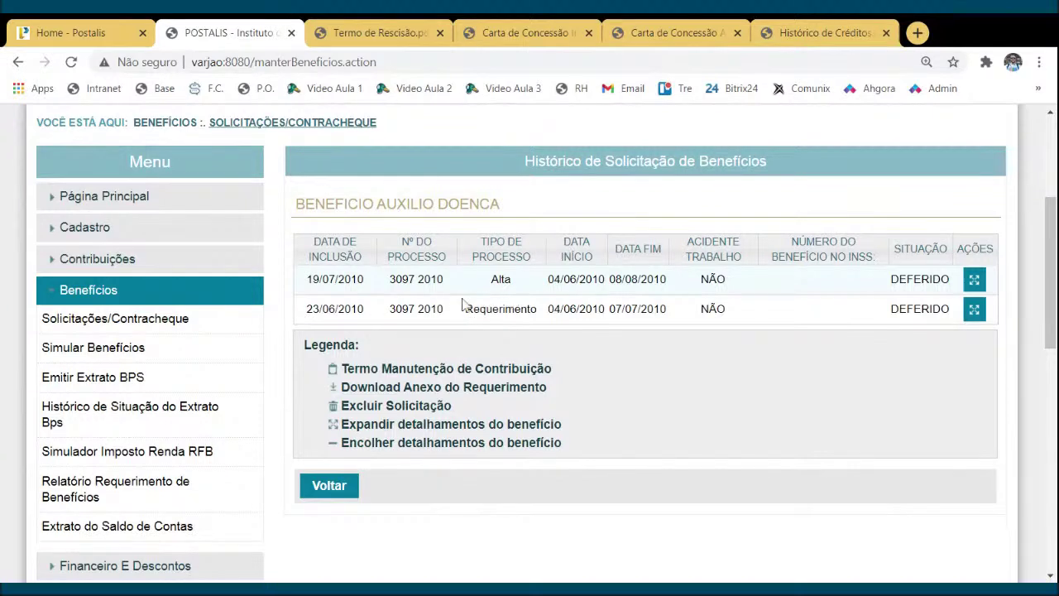
left_click_drag(328, 300, 296, 313)
left_click_drag(501, 205, 300, 201)
left_click(412, 308)
double_click(921, 310)
left_click(921, 310)
double_click(920, 309)
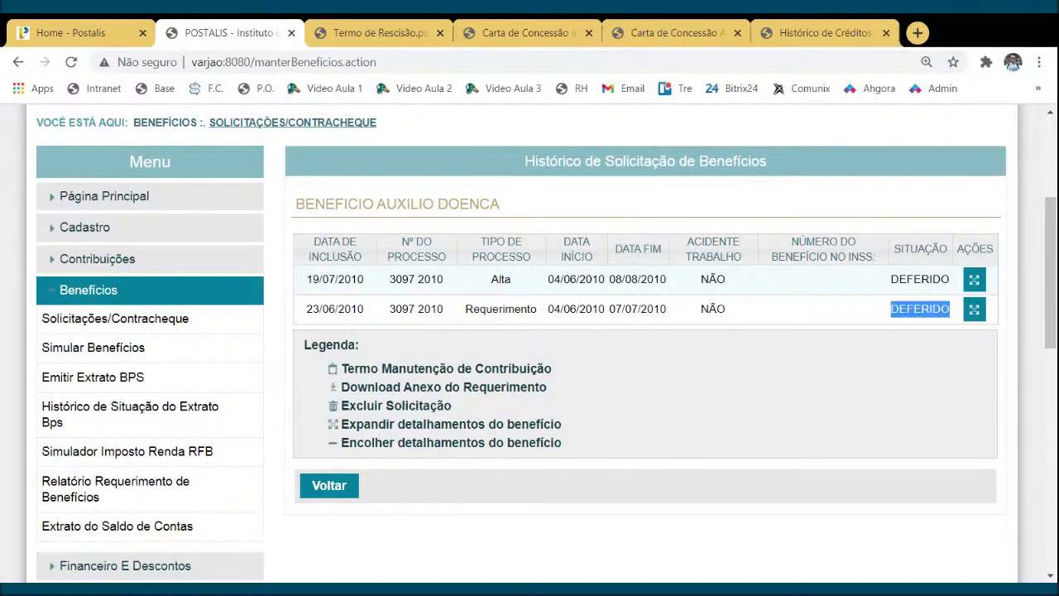
left_click(920, 309)
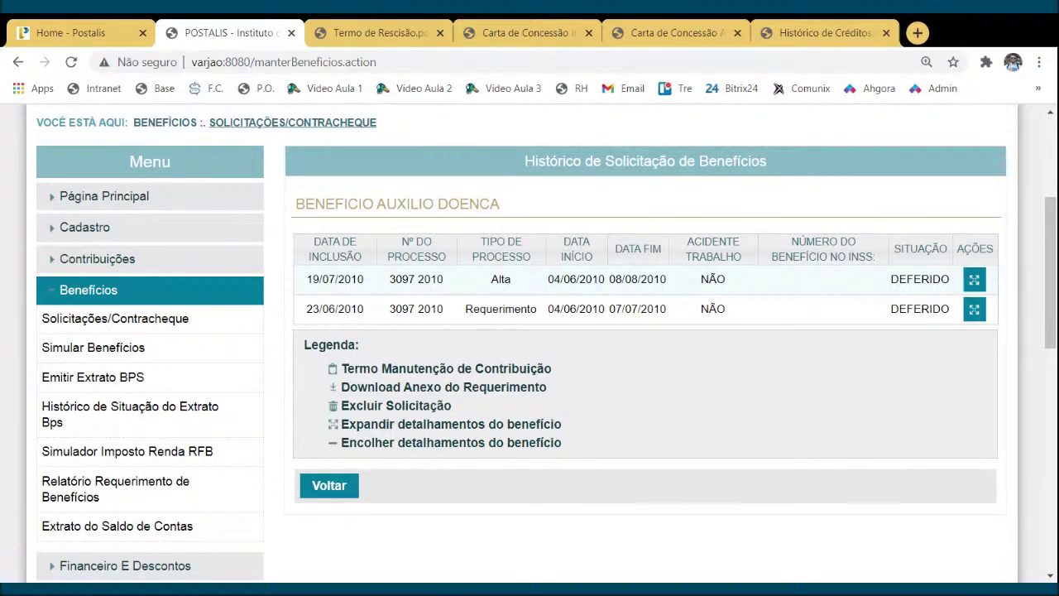
double_click(921, 248)
left_click(917, 398)
scroll(491, 448, "up", 3)
scroll(466, 435, "down", 3)
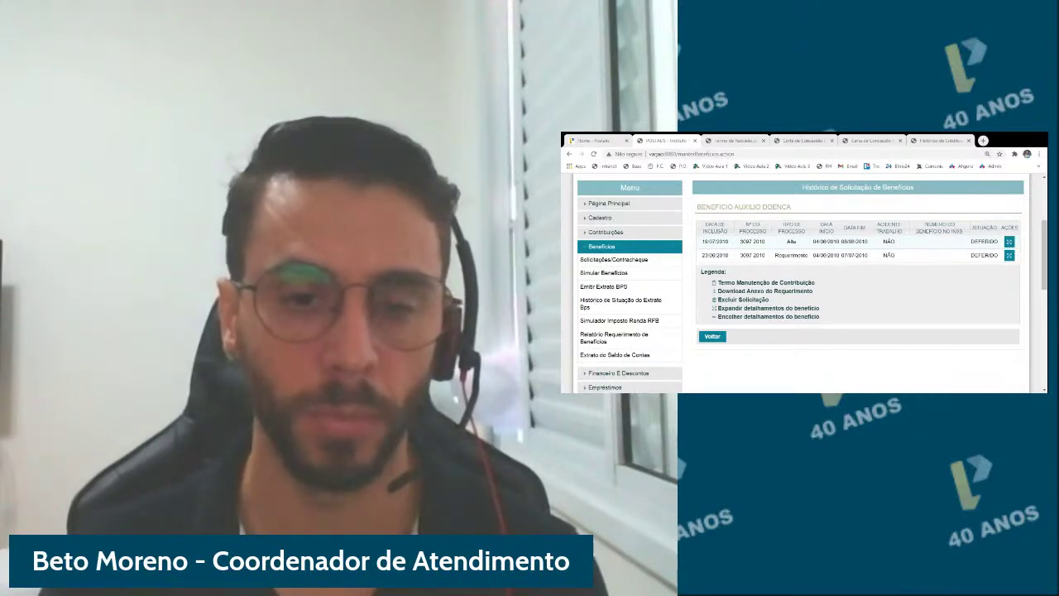
Step: Return to the participant's Postalis Online home page with 'Volte para home'
scroll(676, 249, "up", 5)
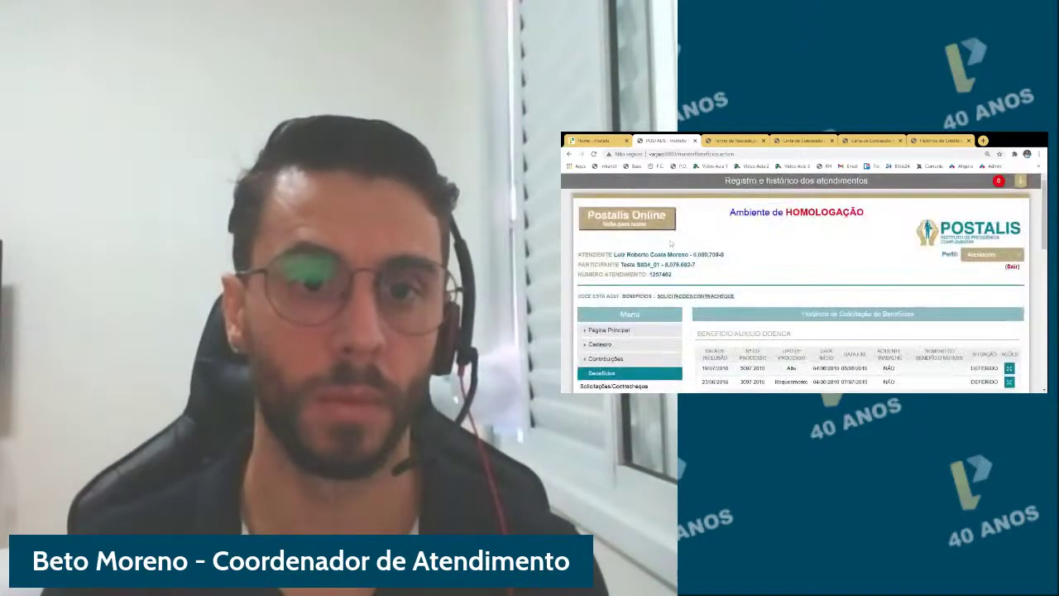
left_click(660, 220)
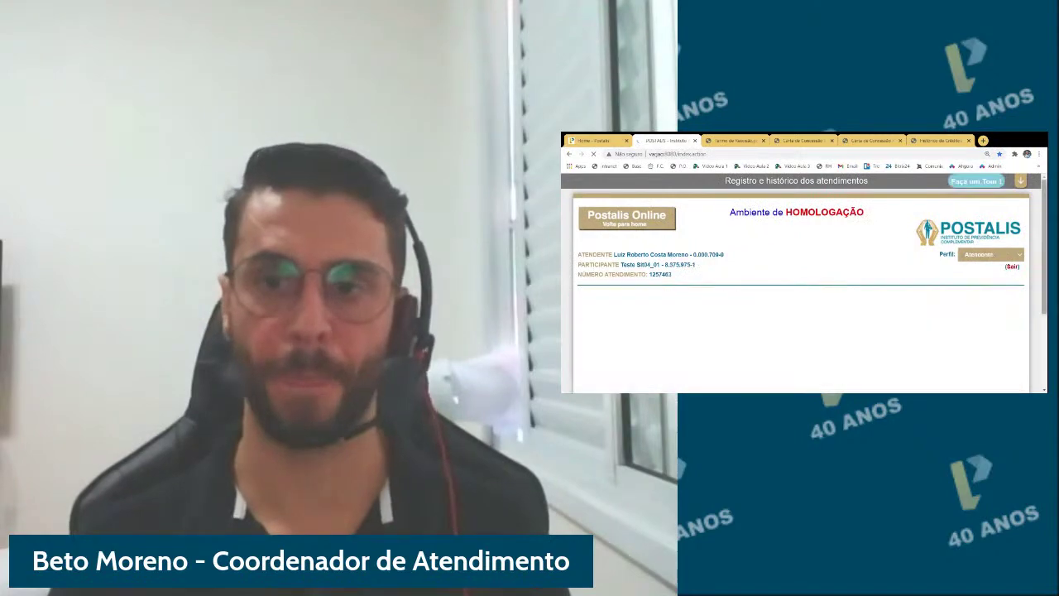
scroll(831, 240, "down", 3)
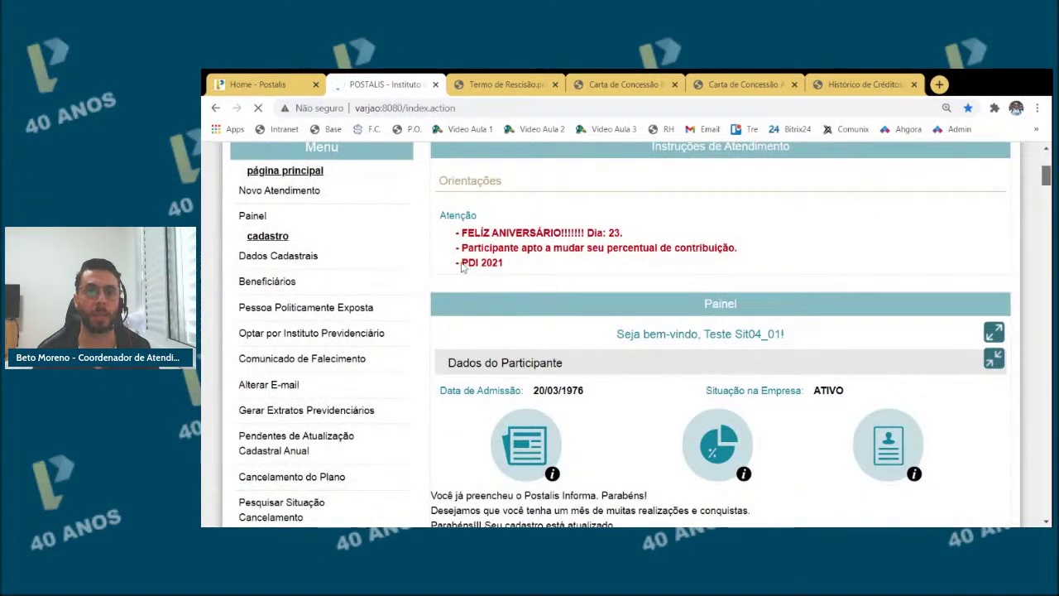
Step: Highlight the PDI 2021 attention note and the birthday day 23 on the home page
triple_click(505, 267)
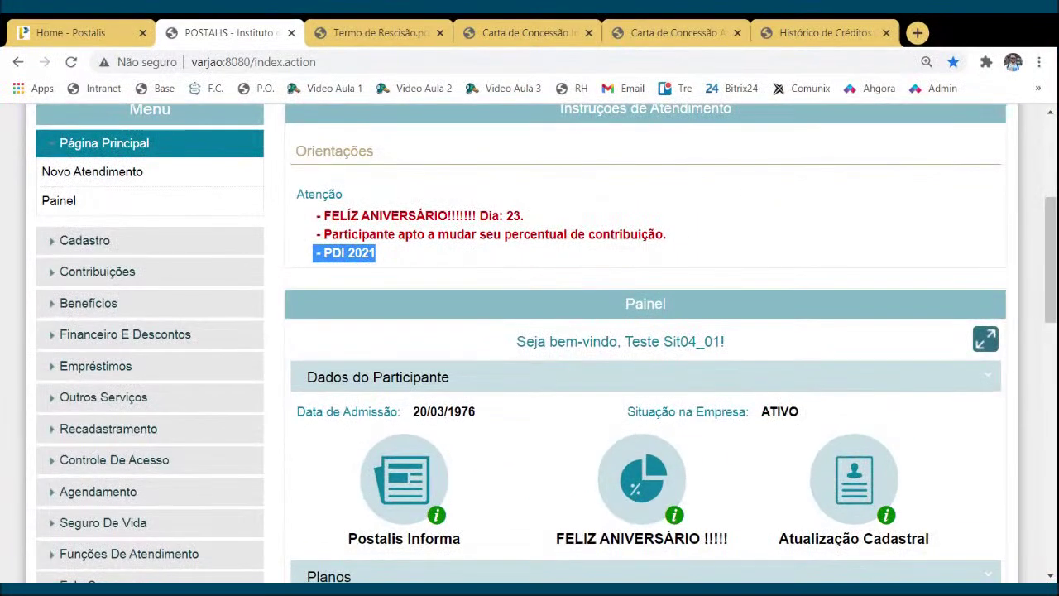
left_click_drag(503, 216, 530, 224)
scroll(1050, 264, "down", 1)
scroll(1050, 263, "down", 2)
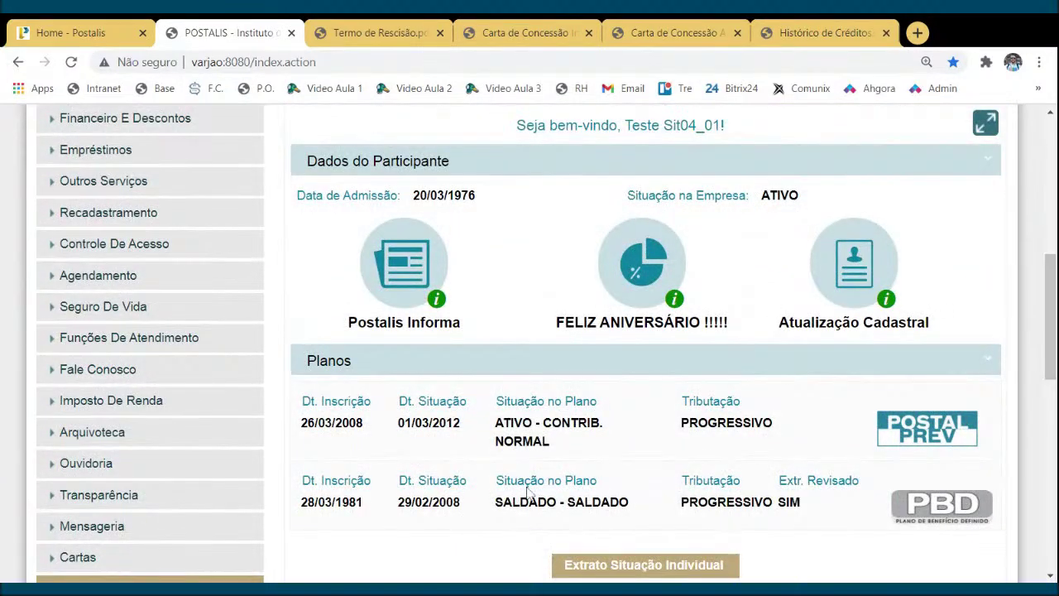
scroll(1049, 325, "up", 2)
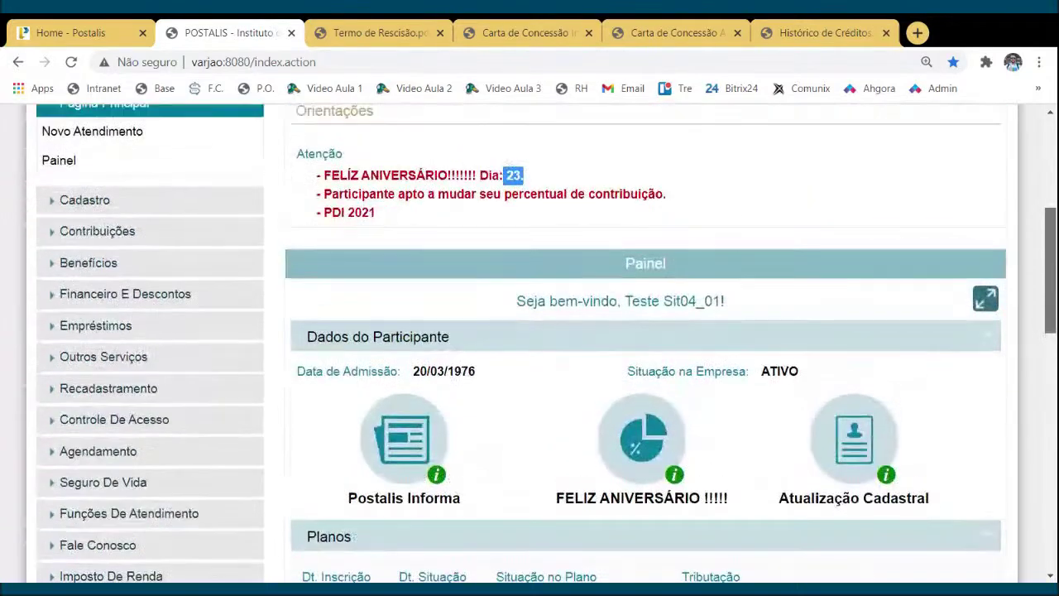
Step: Open Cadastro > Beneficiários, showing two direct beneficiaries for plans BD and CV
left_click(74, 203)
scroll(436, 296, "up", 3)
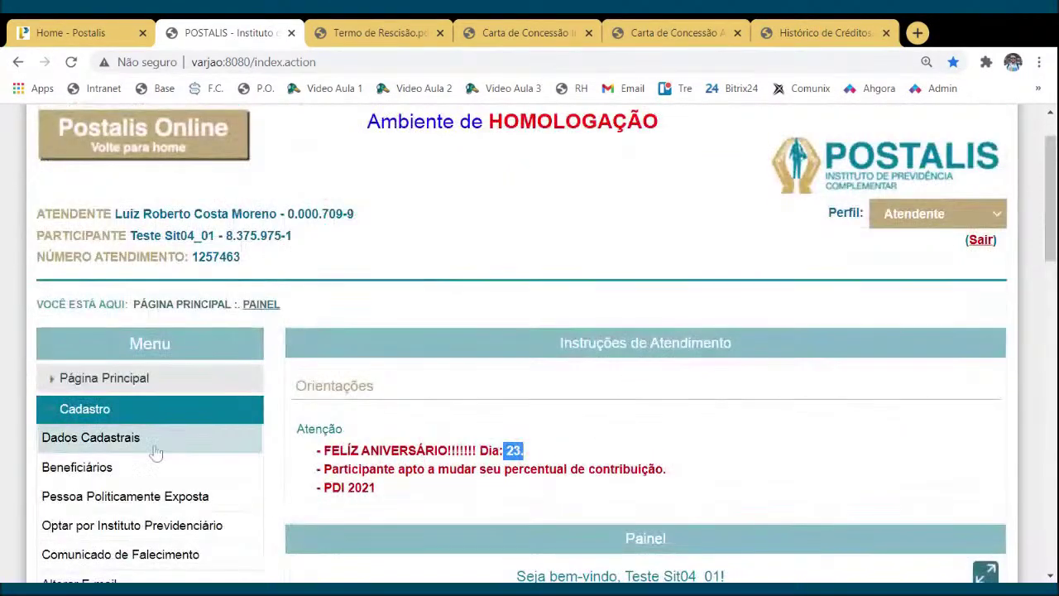
left_click(77, 467)
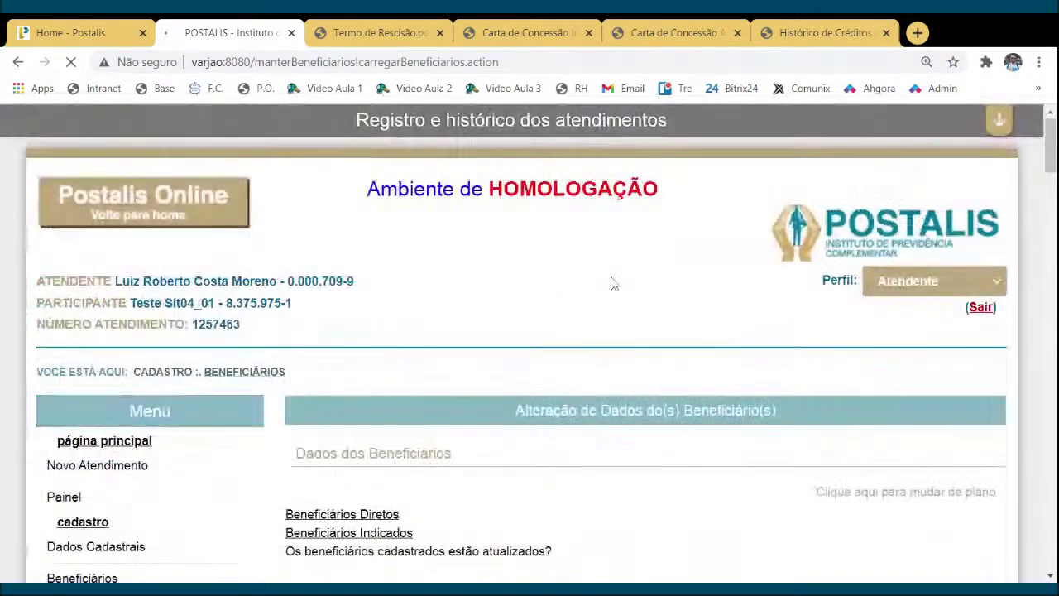
scroll(610, 284, "down", 3)
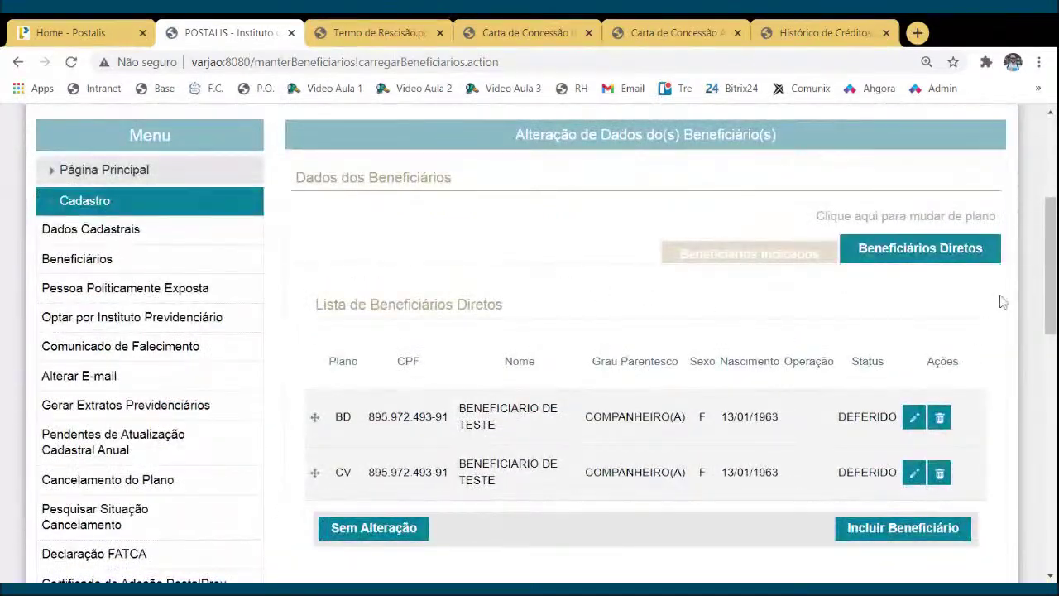
scroll(1033, 265, "down", 1)
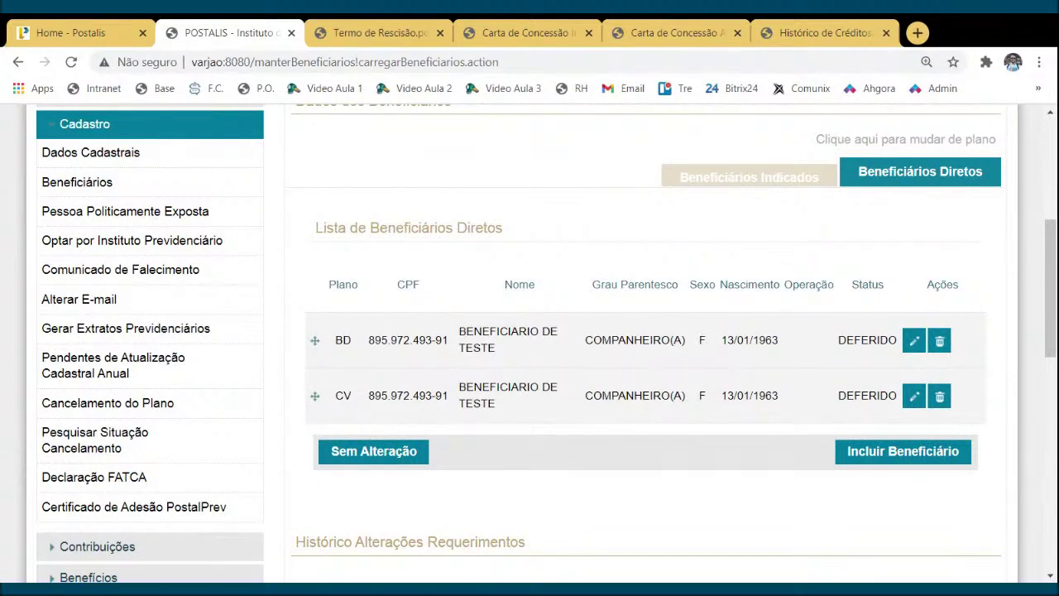
Step: Attempt a BPS request under Plano BD and dismiss the warning to update beneficiaries
left_click(104, 124)
left_click(81, 163)
left_click(83, 187)
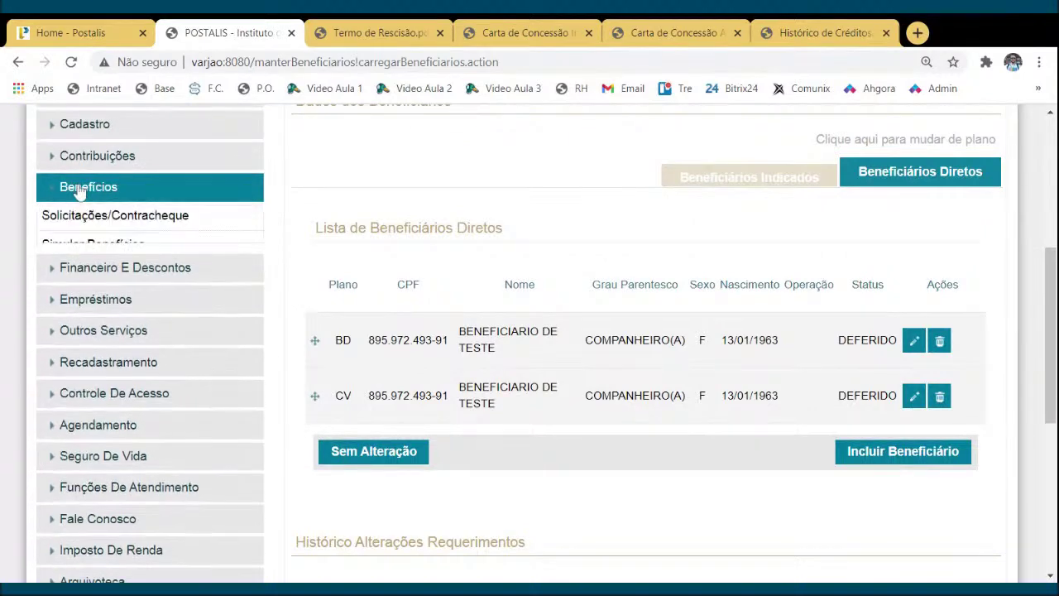
left_click(85, 222)
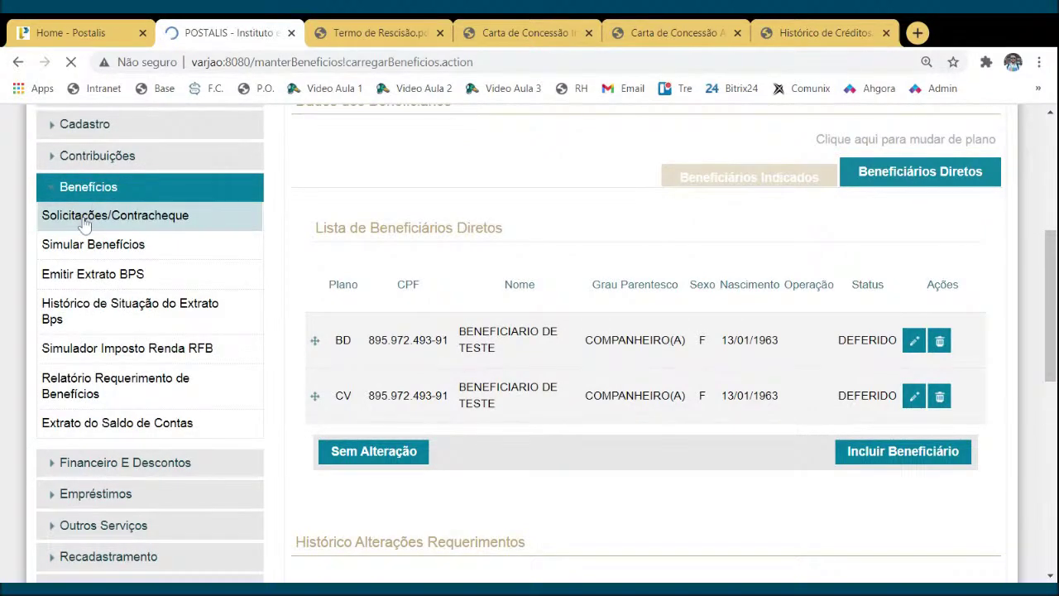
scroll(604, 306, "down", 4)
scroll(614, 315, "down", 2)
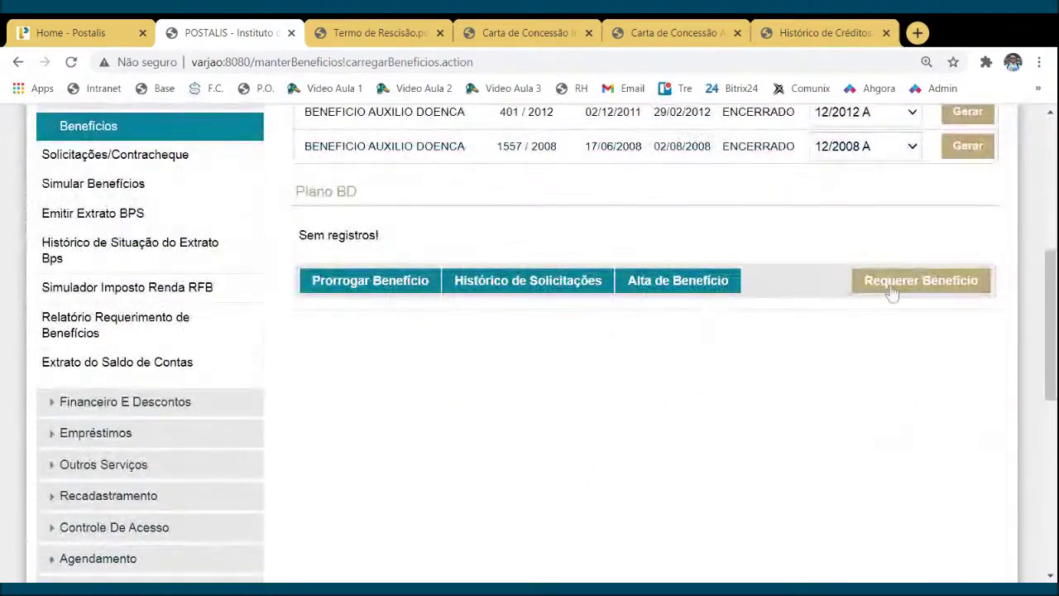
left_click(912, 282)
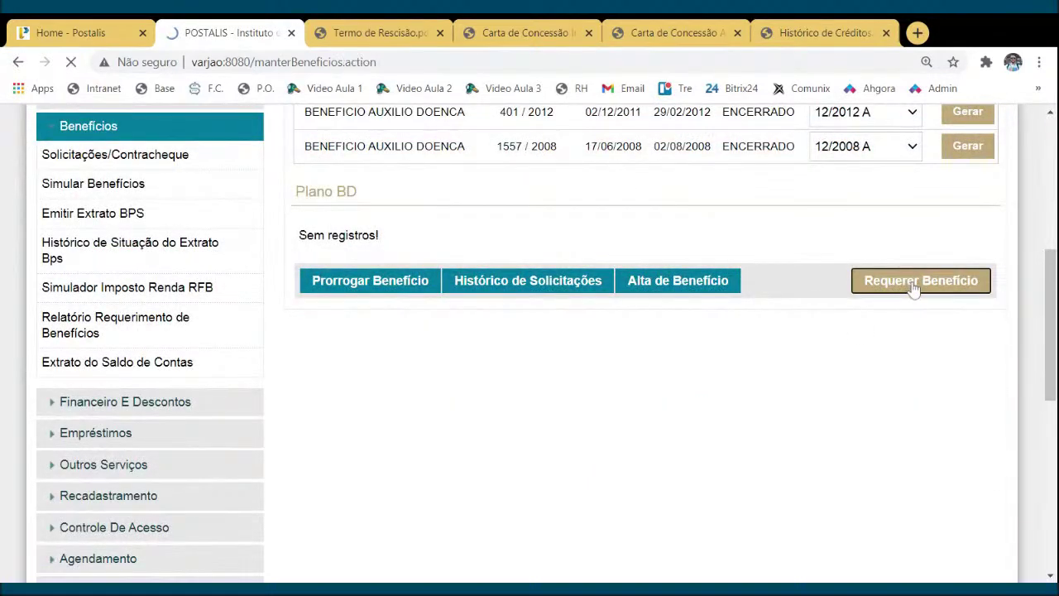
scroll(740, 301, "down", 2)
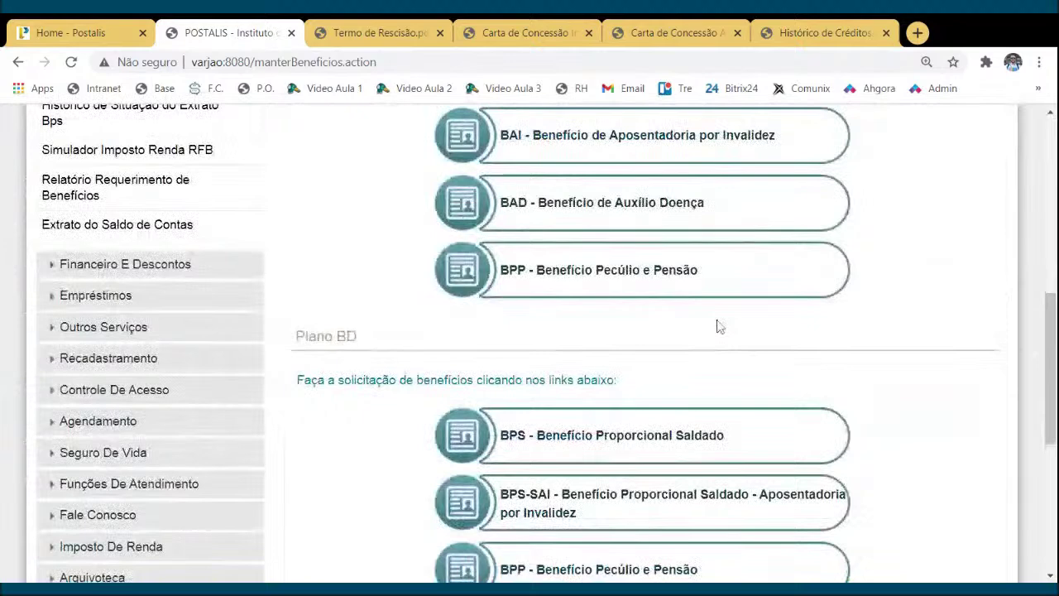
left_click(587, 451)
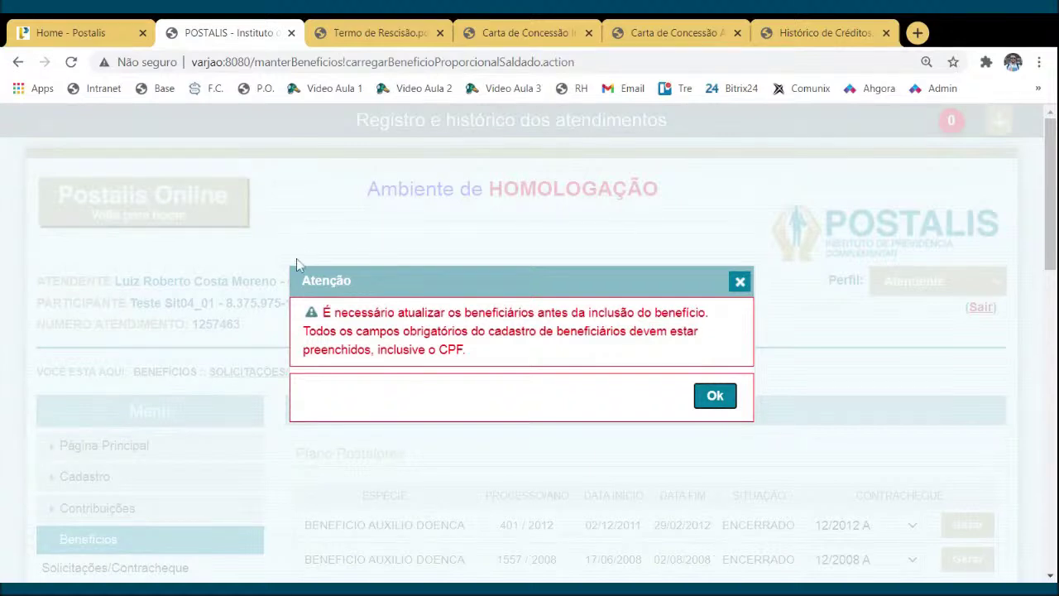
left_click(714, 397)
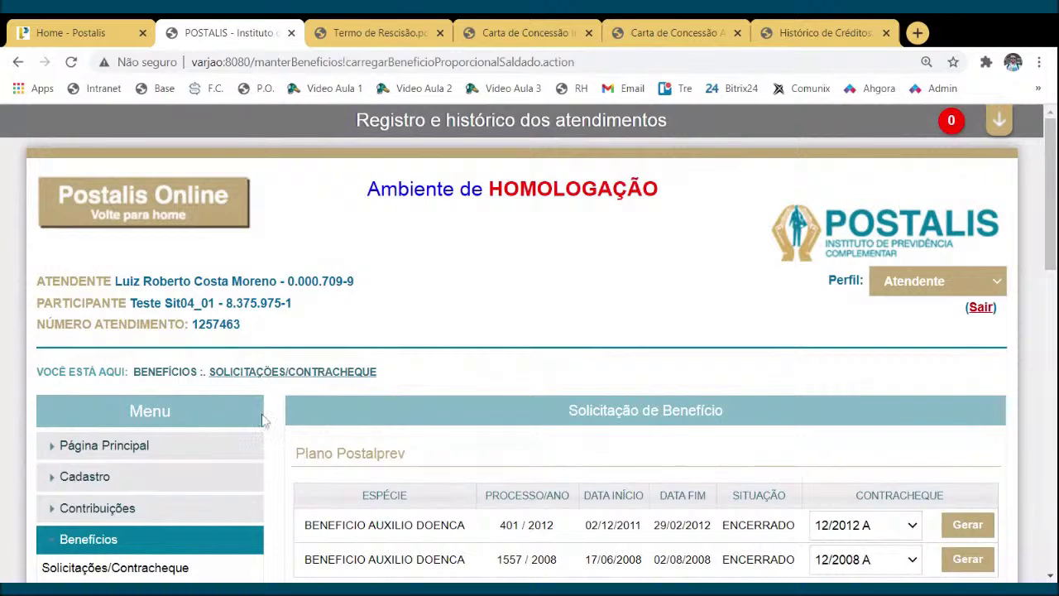
Step: Declare the beneficiaries Sem Alteração and confirm with SIM, downloading the requerimentoAtual PDF
scroll(262, 420, "down", 2)
left_click(168, 352)
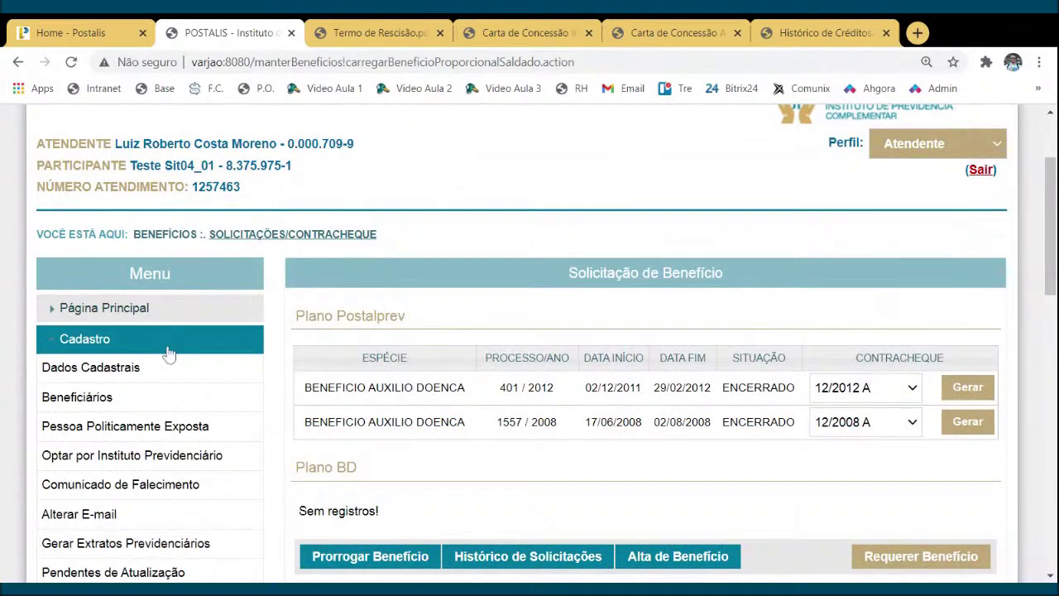
left_click(101, 399)
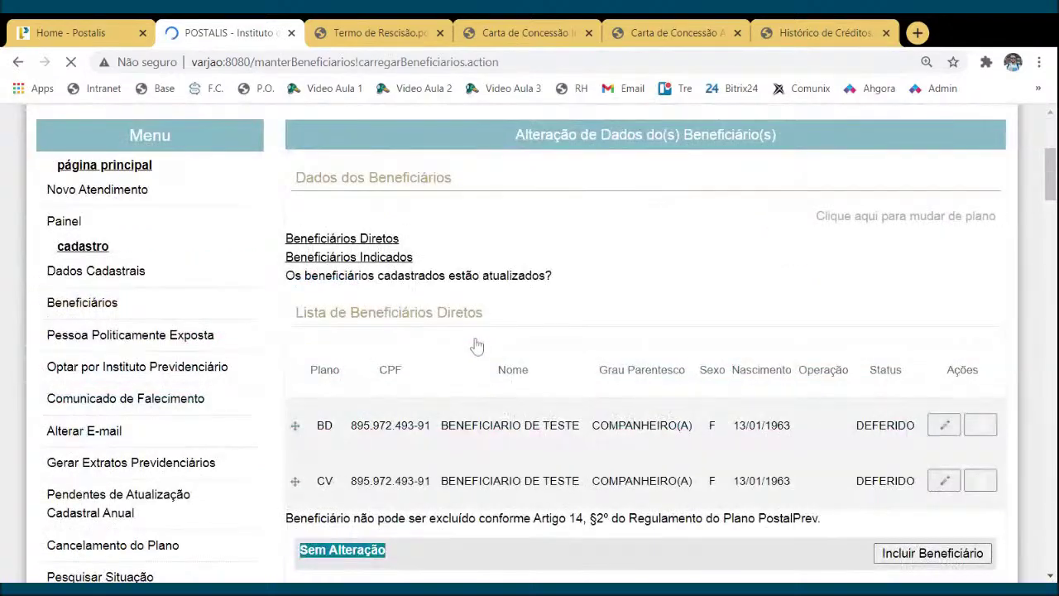
scroll(414, 431, "down", 2)
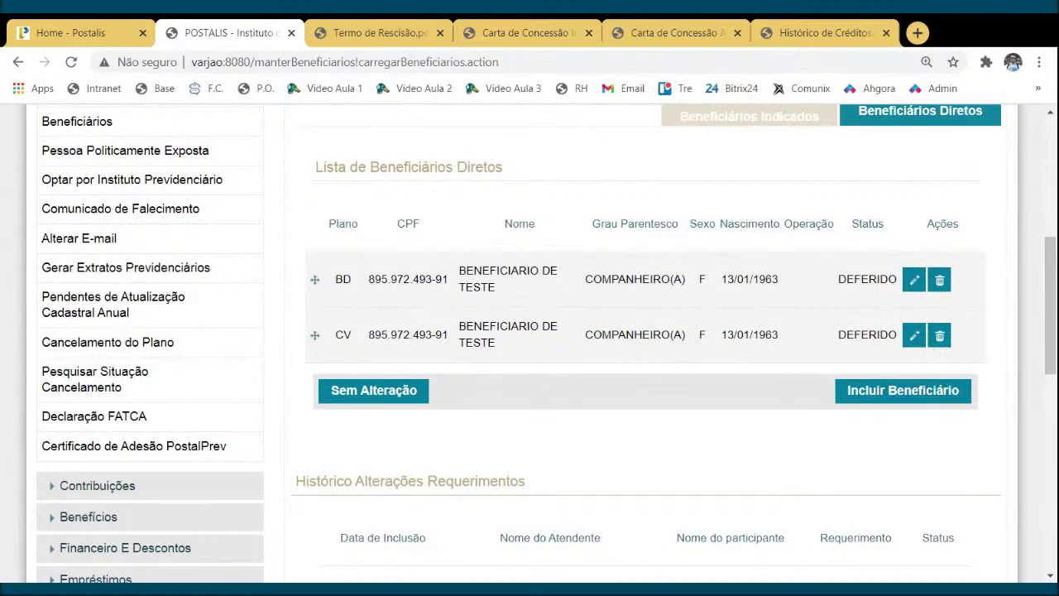
left_click(410, 394)
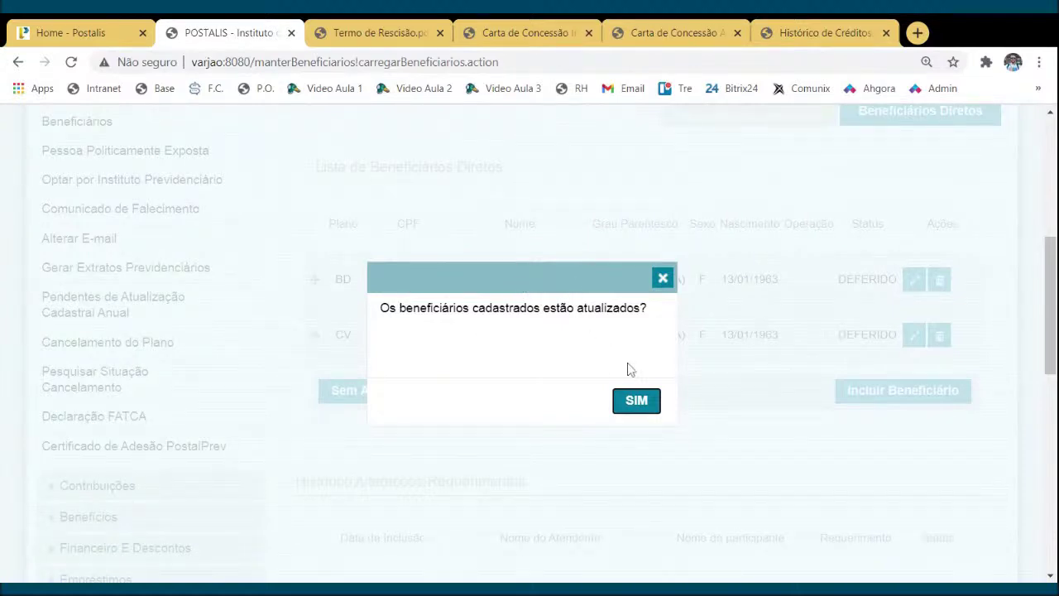
left_click(635, 401)
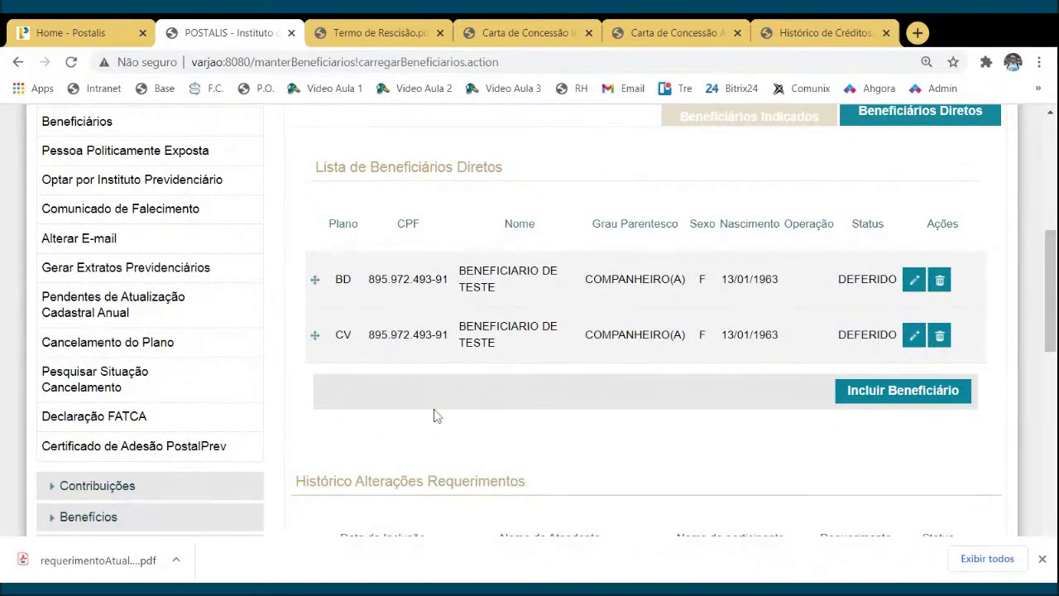
Step: Return to the Benefícios > Solicitações/Contracheque page
scroll(346, 390, "down", 3)
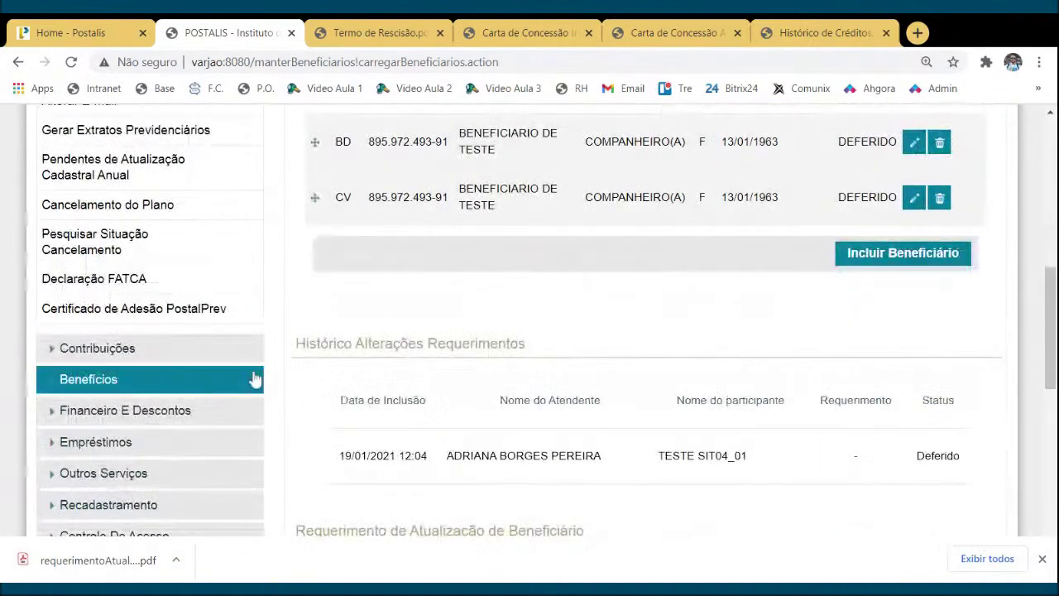
left_click(135, 383)
scroll(257, 294, "up", 3)
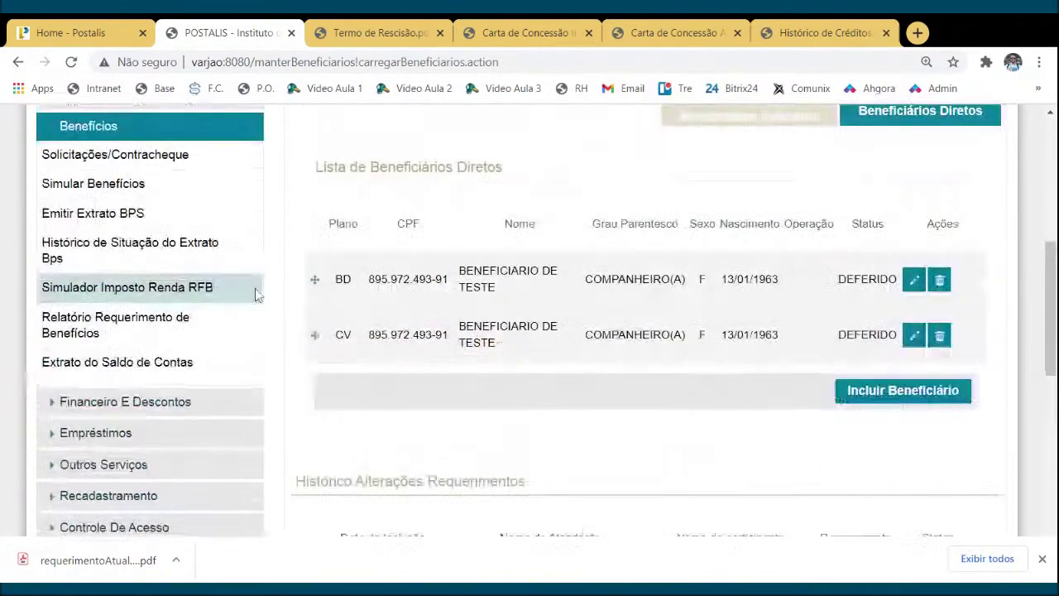
left_click(97, 155)
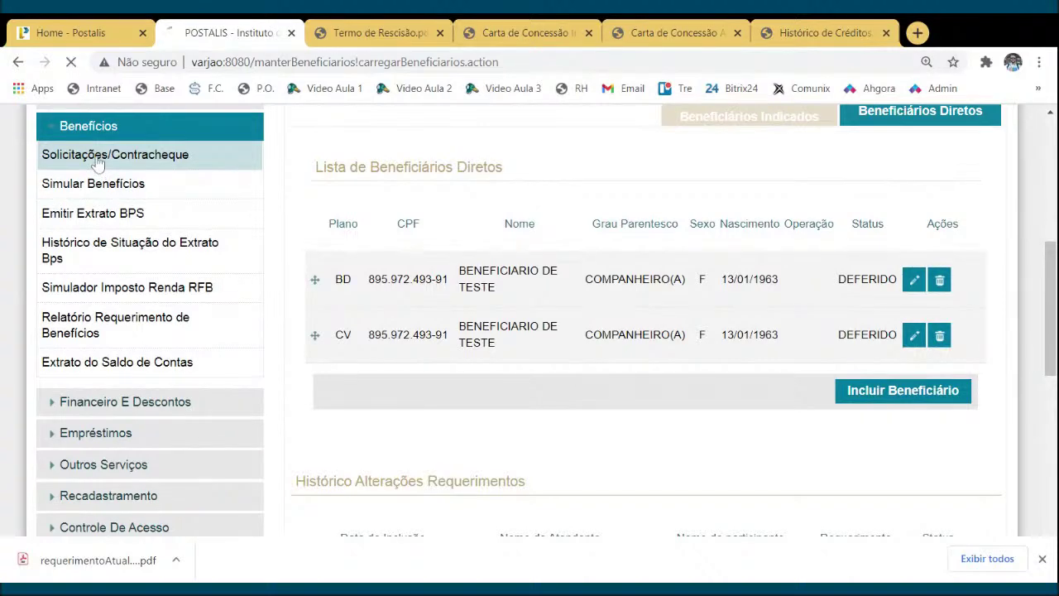
Step: Start a Requerer Benefício and choose BPS - Benefício Proporcional Saldado under Plano BD
scroll(580, 240, "down", 3)
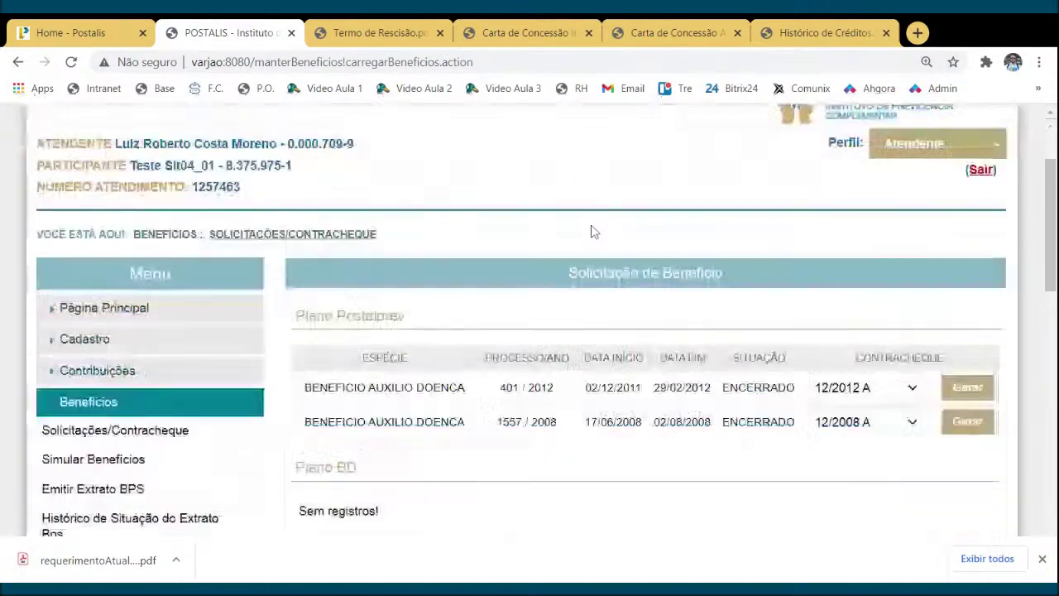
left_click(893, 419)
scroll(670, 319, "down", 7)
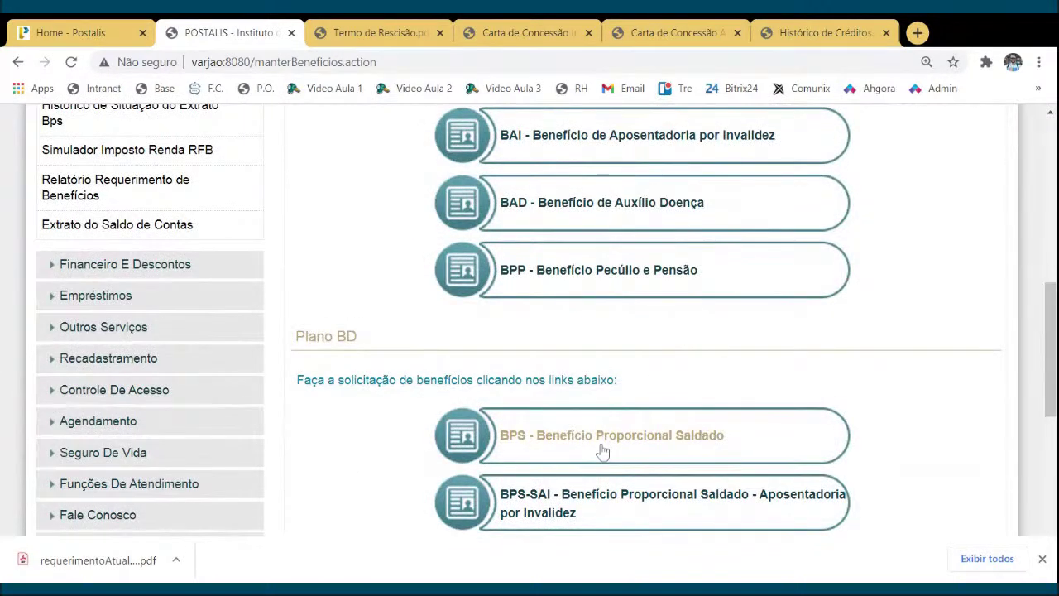
left_click(602, 447)
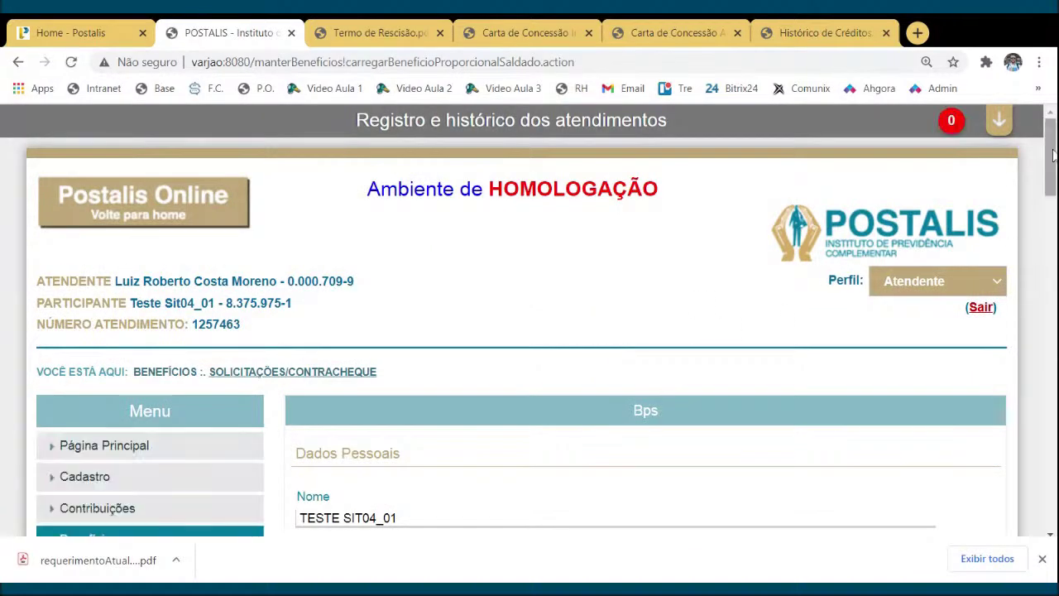
scroll(1054, 159, "down", 7)
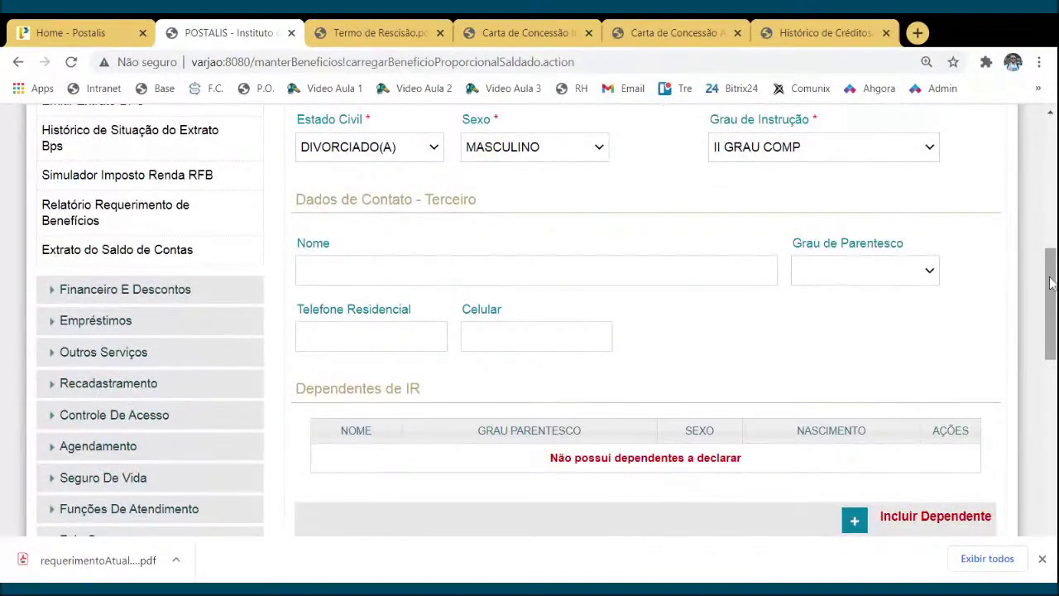
left_click_drag(1054, 280, 1053, 386)
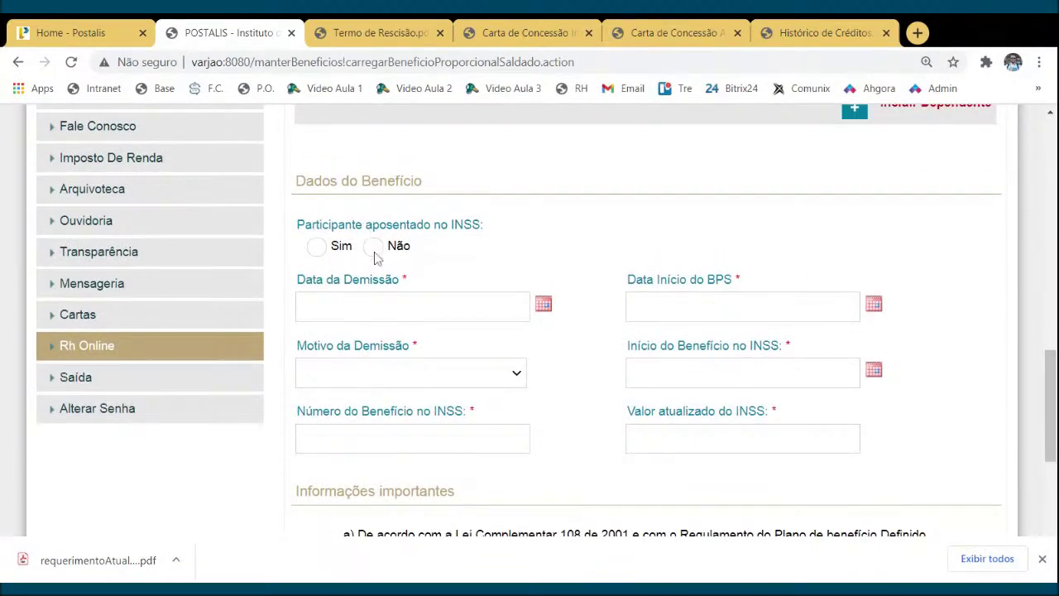
Step: Mark the participant as not retired by INSS and highlight the INSS and plan regulation notes
left_click(374, 248)
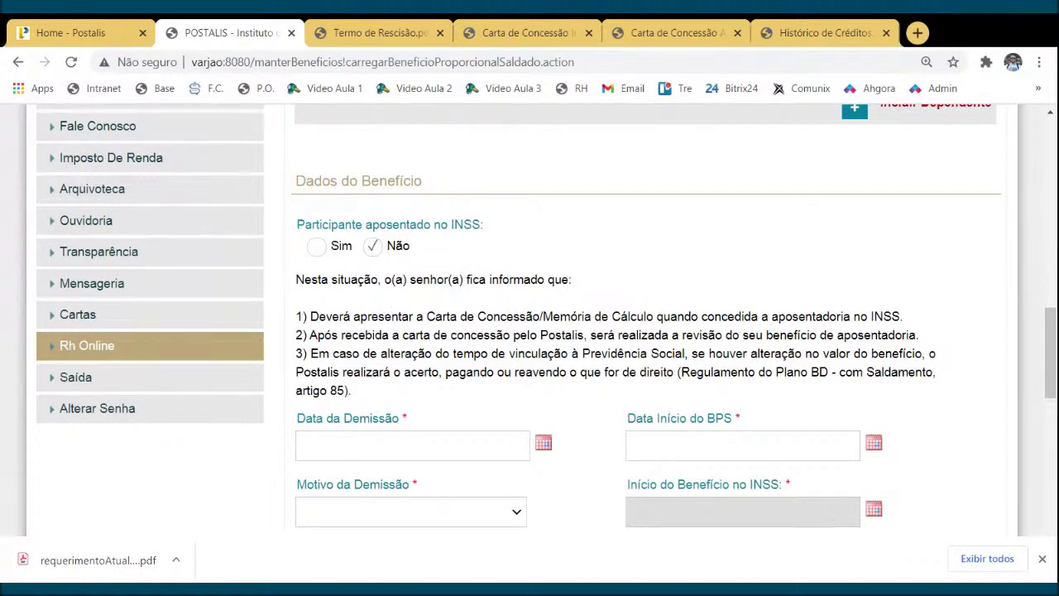
left_click_drag(700, 316, 900, 317)
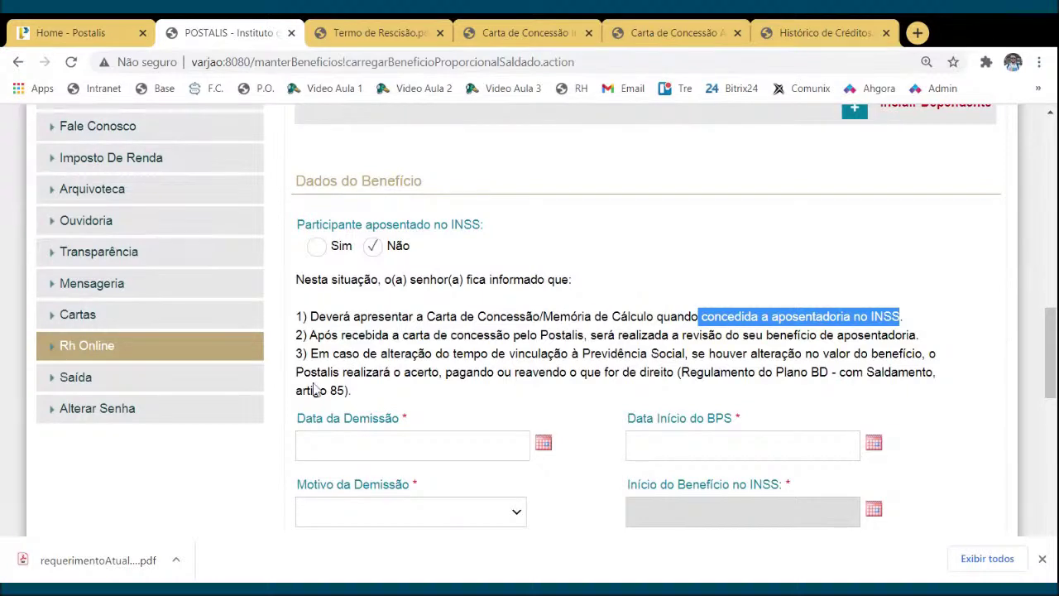
left_click_drag(296, 372, 683, 358)
left_click(685, 358)
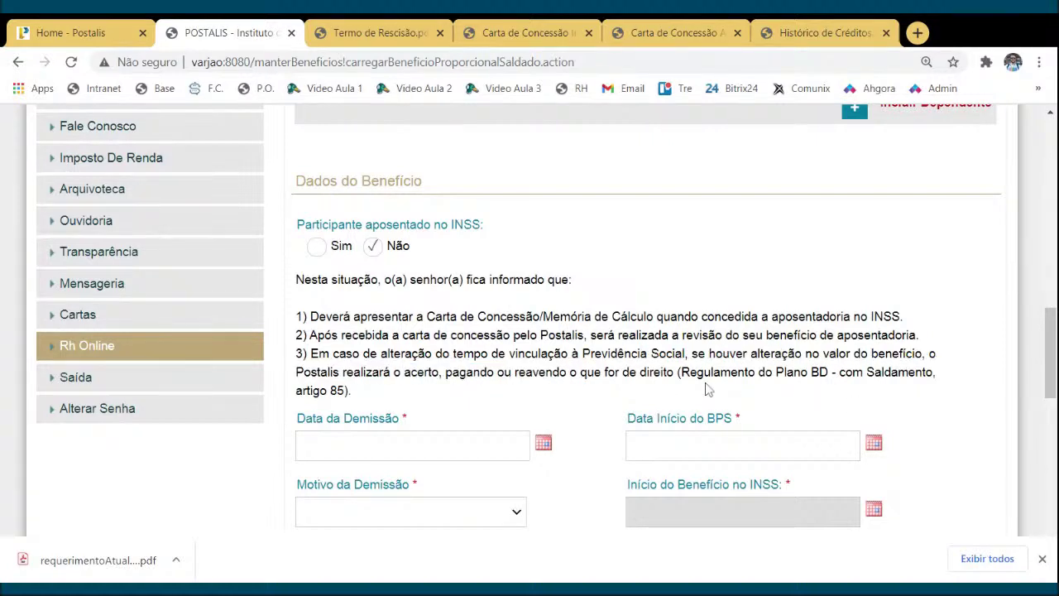
left_click_drag(688, 372, 841, 373)
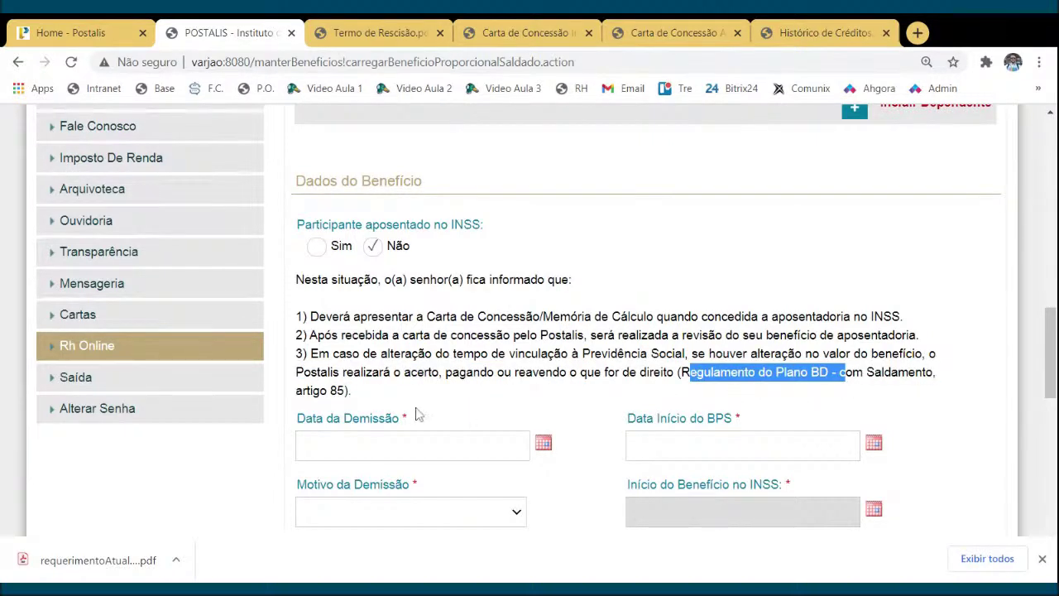
left_click(363, 389)
left_click_drag(464, 353, 475, 353)
scroll(509, 249, "down", 2)
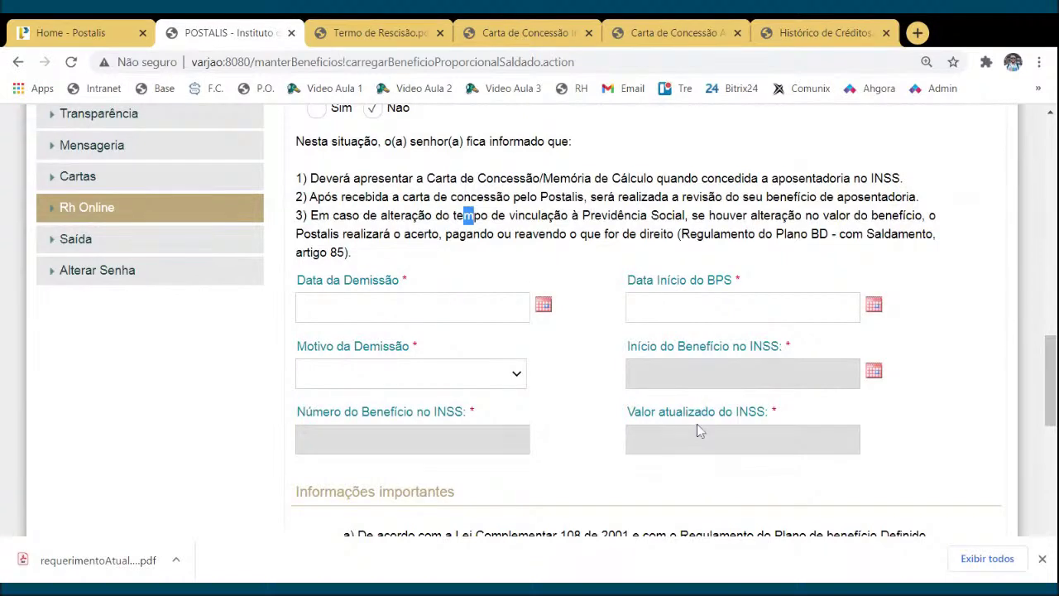
Step: Enter termination date 17/02/2021, BPS start date 18/02/2021 and reason A PEDIDO
left_click(412, 307)
type("17/02/2021")
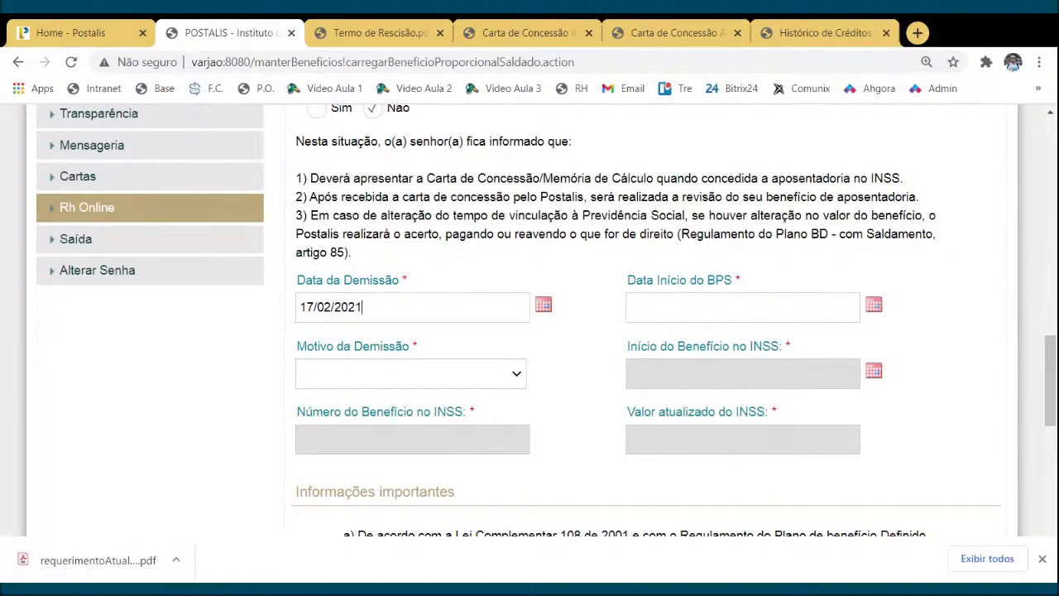
type("18/02/2021")
left_click(441, 364)
left_click(337, 87)
scroll(539, 321, "down", 2)
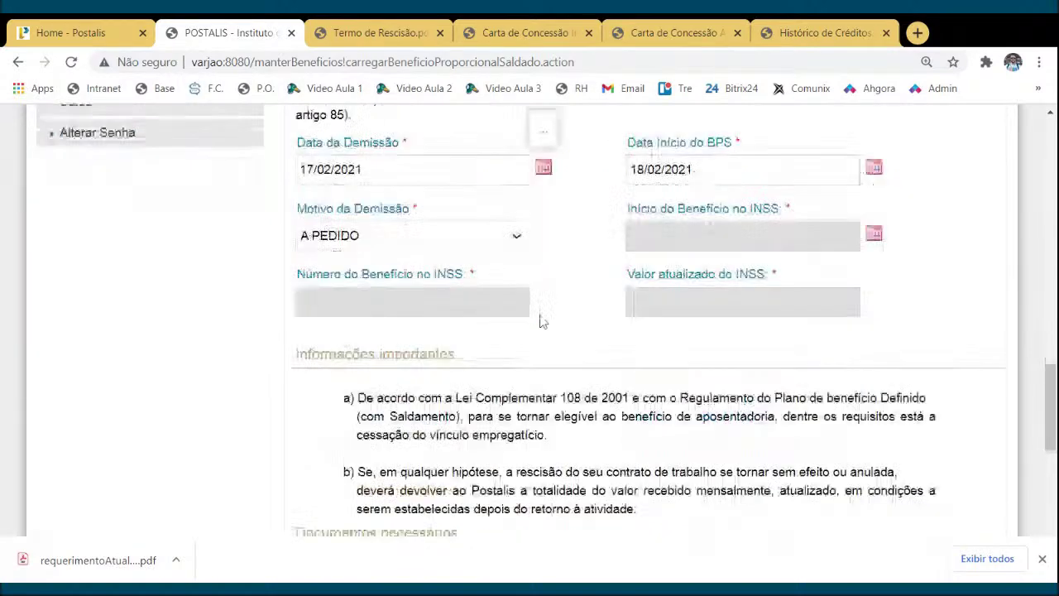
scroll(540, 320, "down", 3)
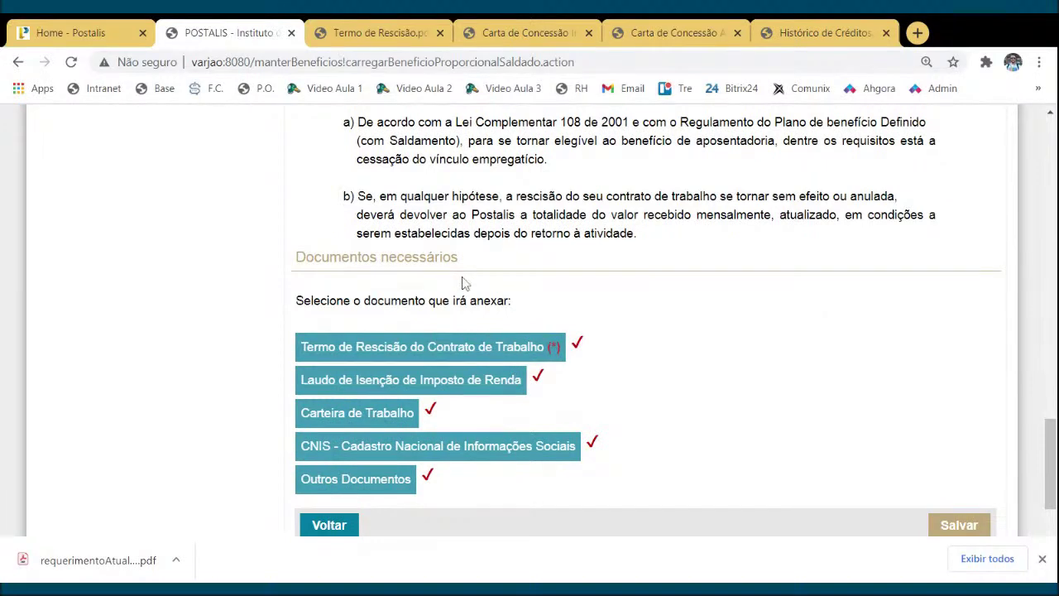
Step: Upload termo_de_rescisao.pdf for Termo de Rescisão do Contrato de Trabalho, close the extra upload window, and save
left_click(382, 353)
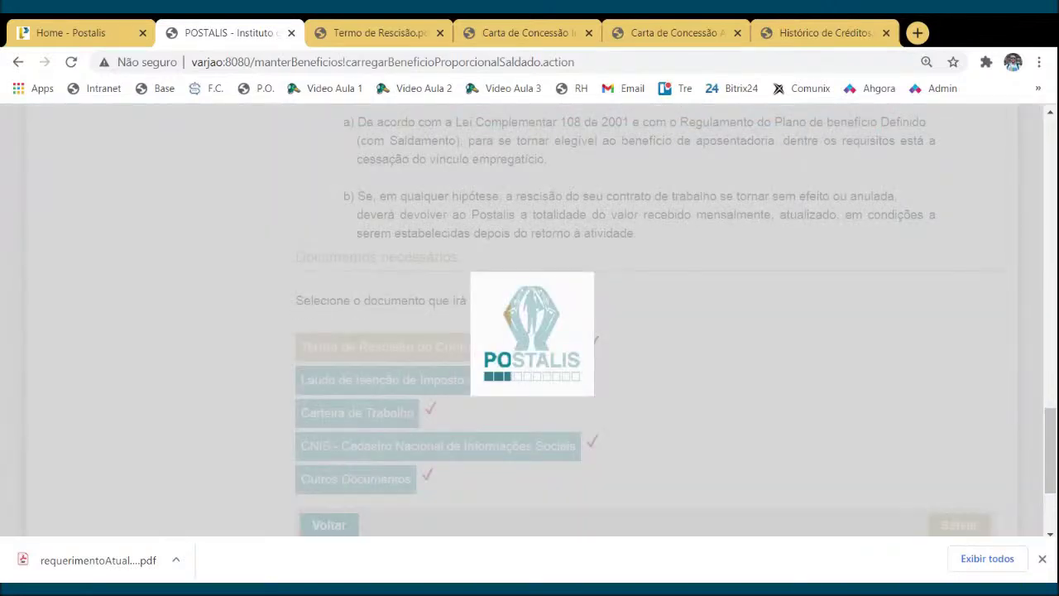
scroll(660, 337, "down", 2)
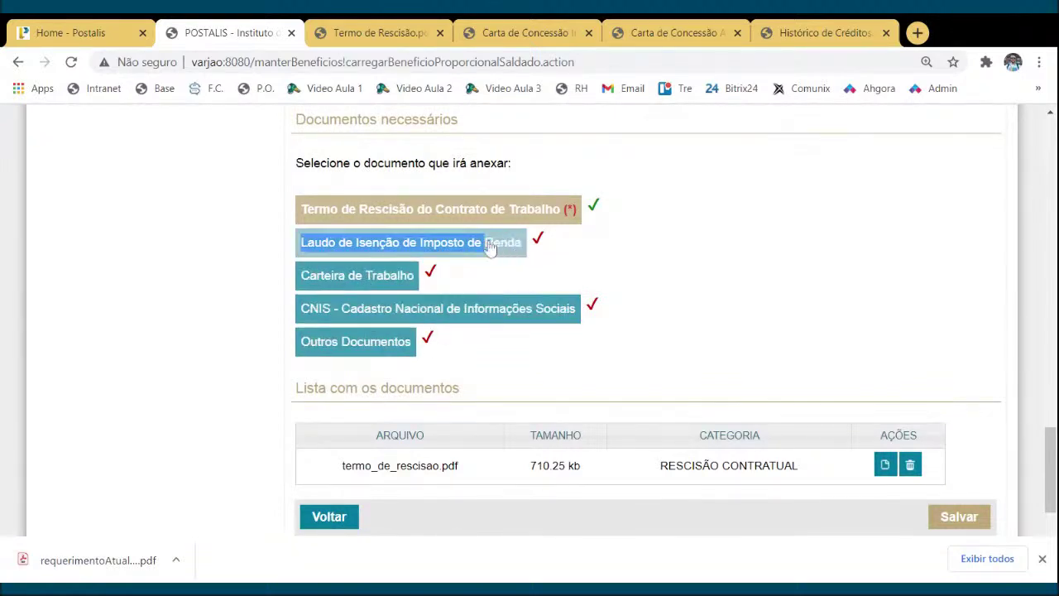
left_click(537, 242)
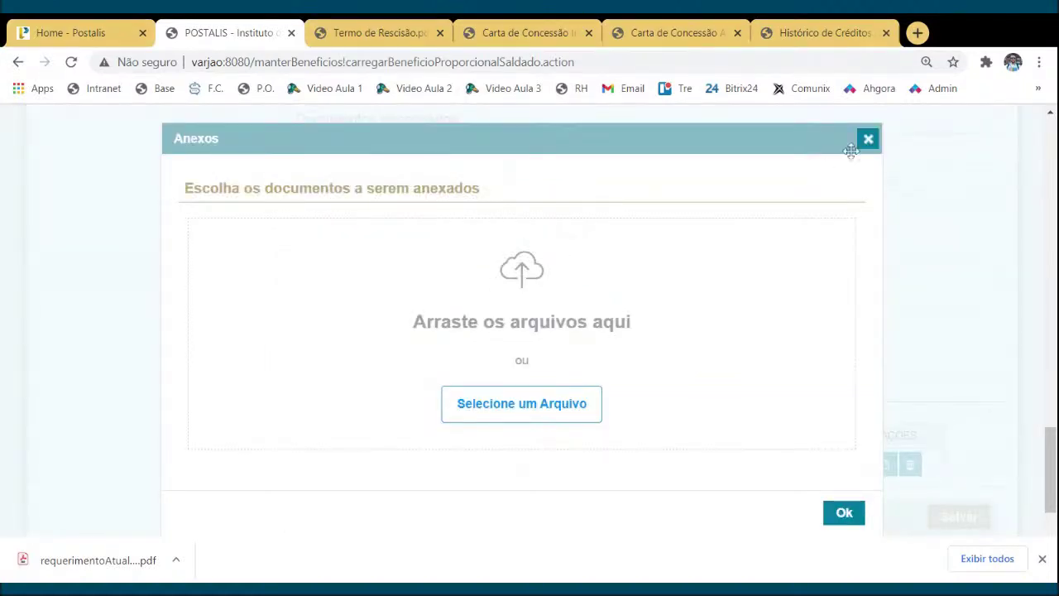
left_click(868, 139)
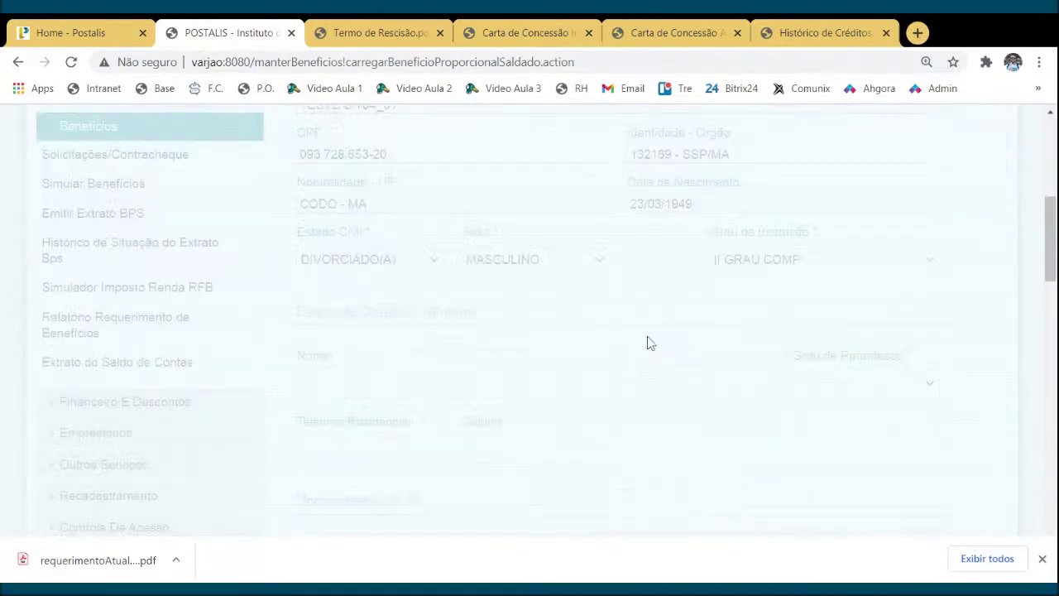
left_click(862, 257)
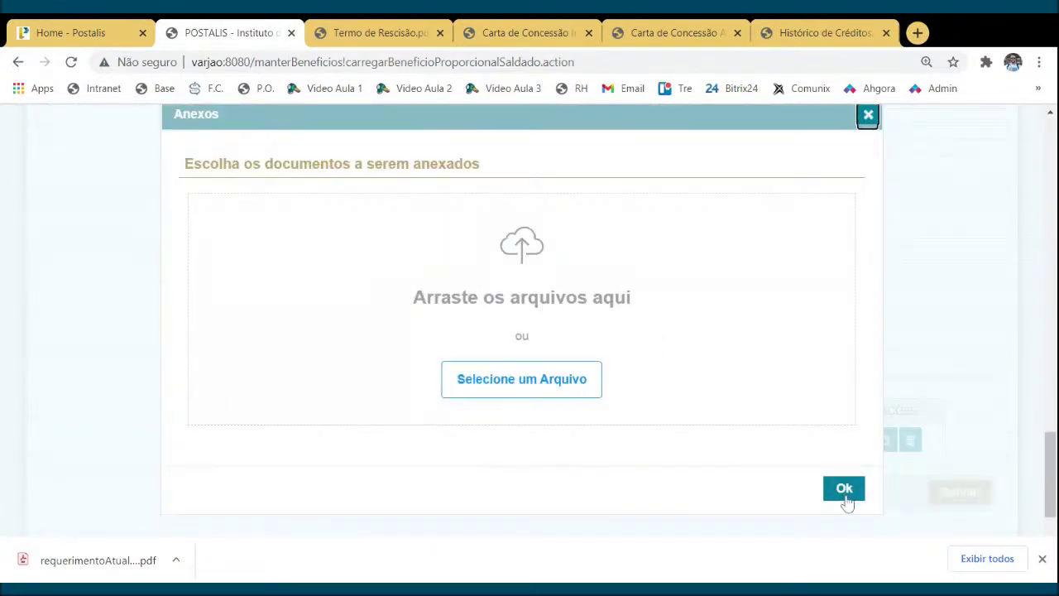
left_click(845, 490)
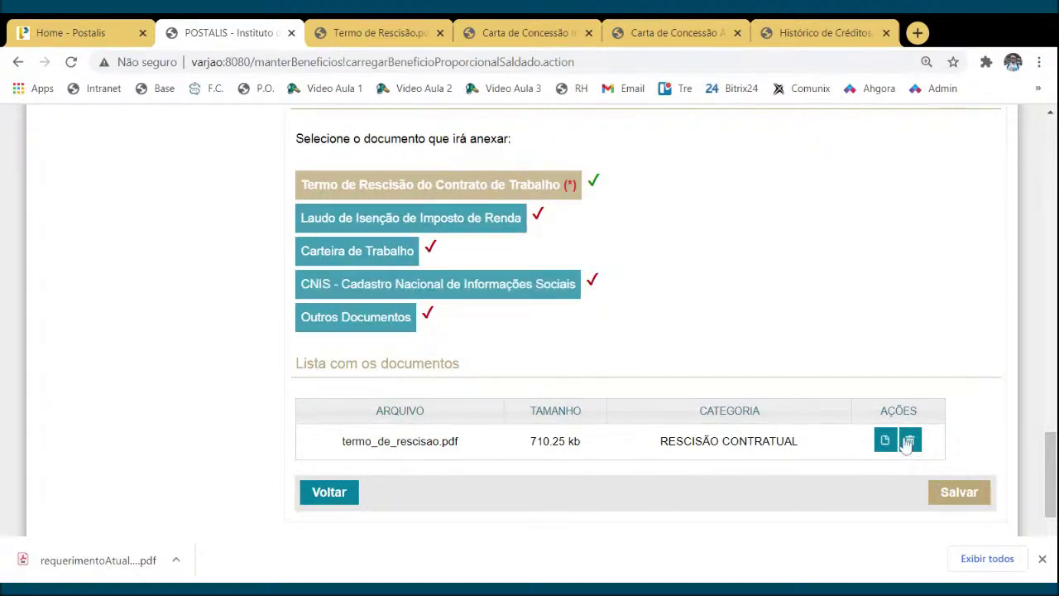
left_click(985, 499)
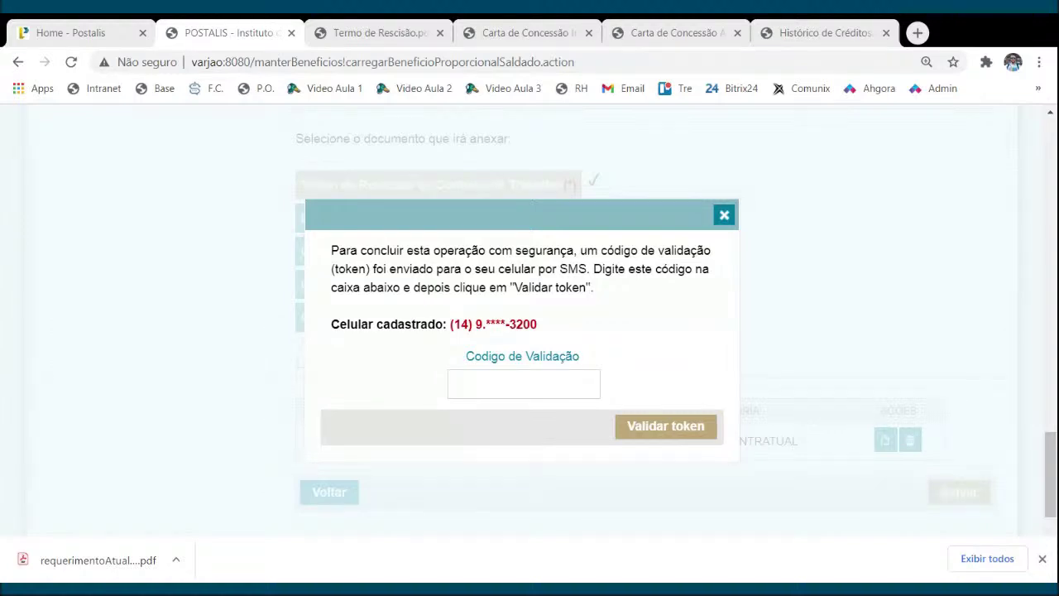
Step: Paste the SMS code into Código de Validação and validate the token
left_click(488, 382)
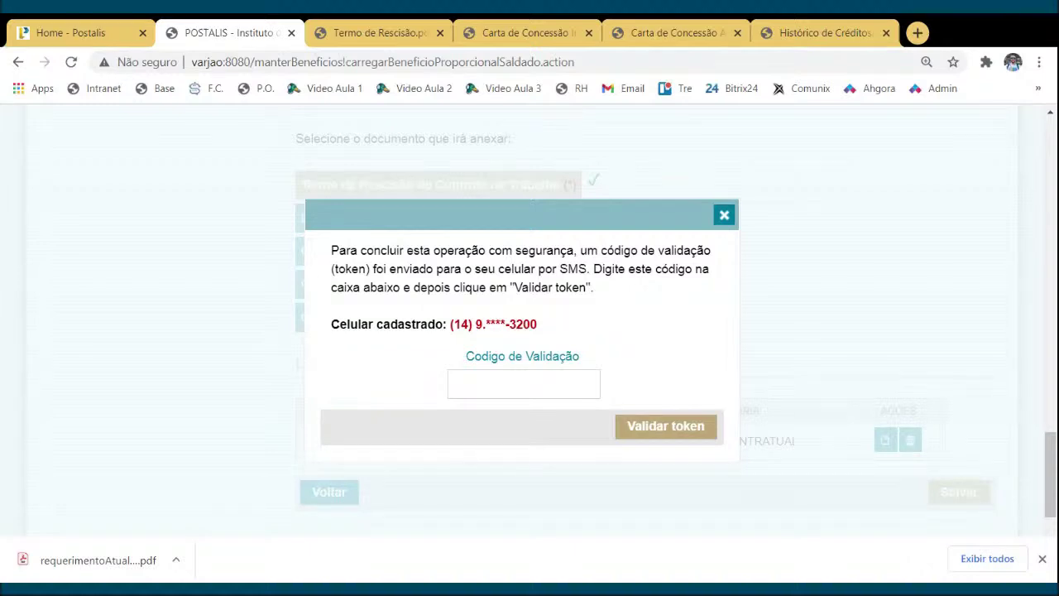
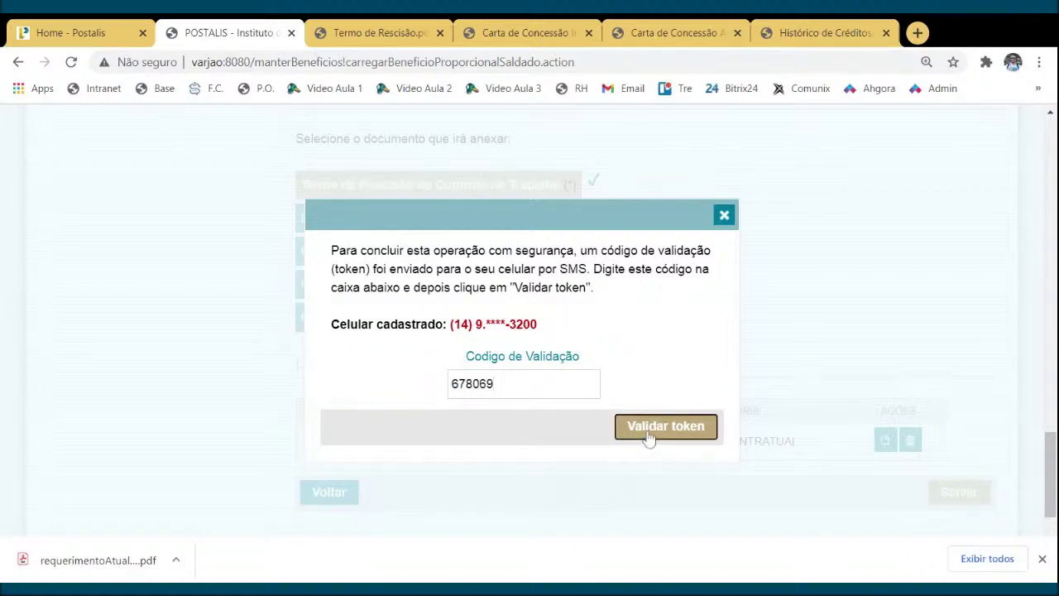
left_click(649, 432)
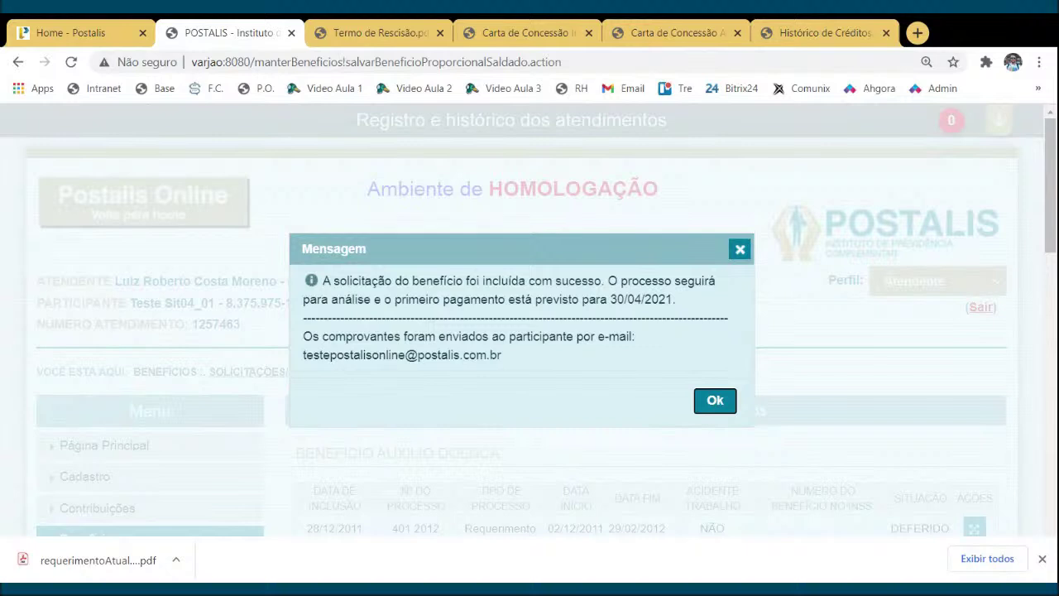
left_click_drag(610, 299, 672, 299)
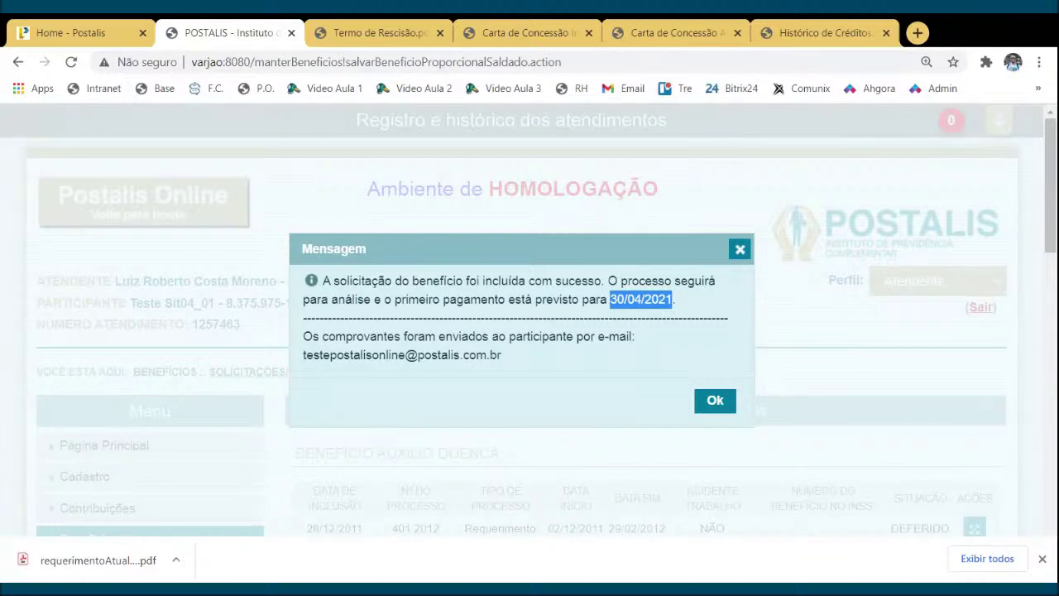
left_click(606, 311)
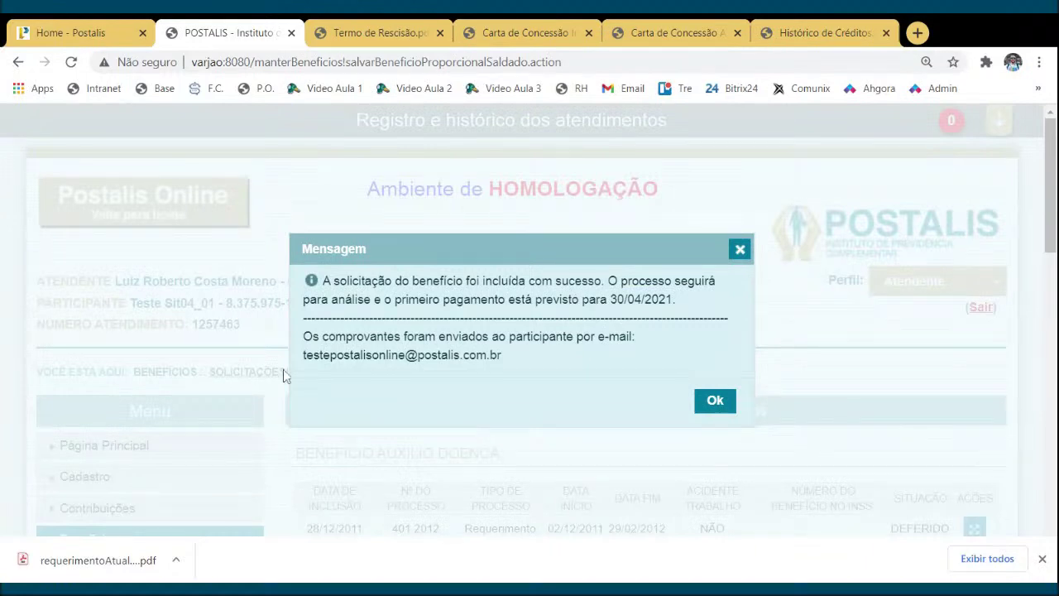
left_click_drag(303, 338, 538, 345)
left_click(537, 345)
Step: Dismiss the success message and scroll down to the benefits request history
left_click(725, 404)
scroll(732, 381, "down", 3)
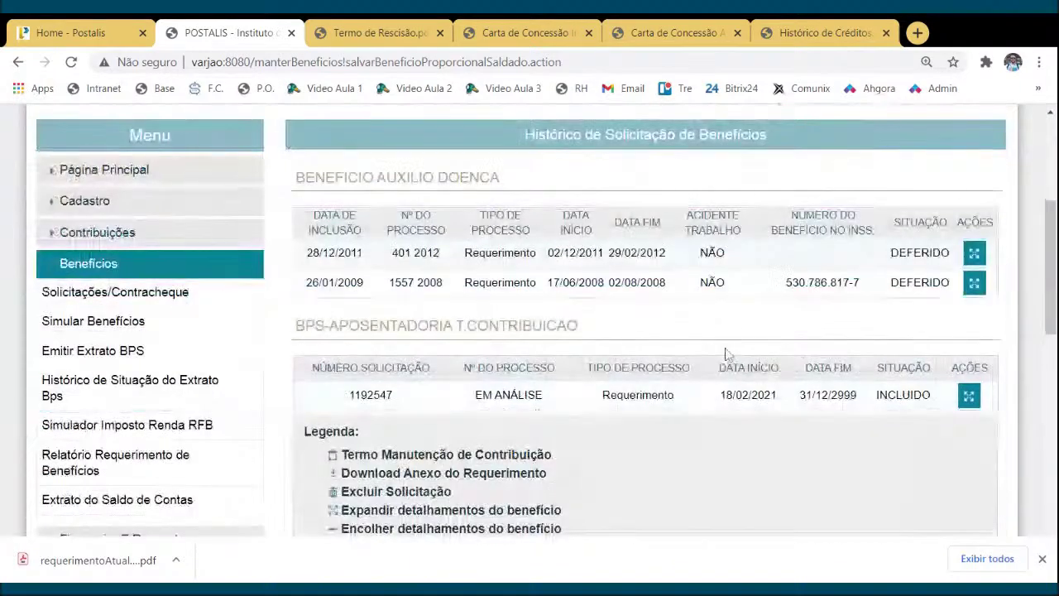
scroll(662, 340, "down", 2)
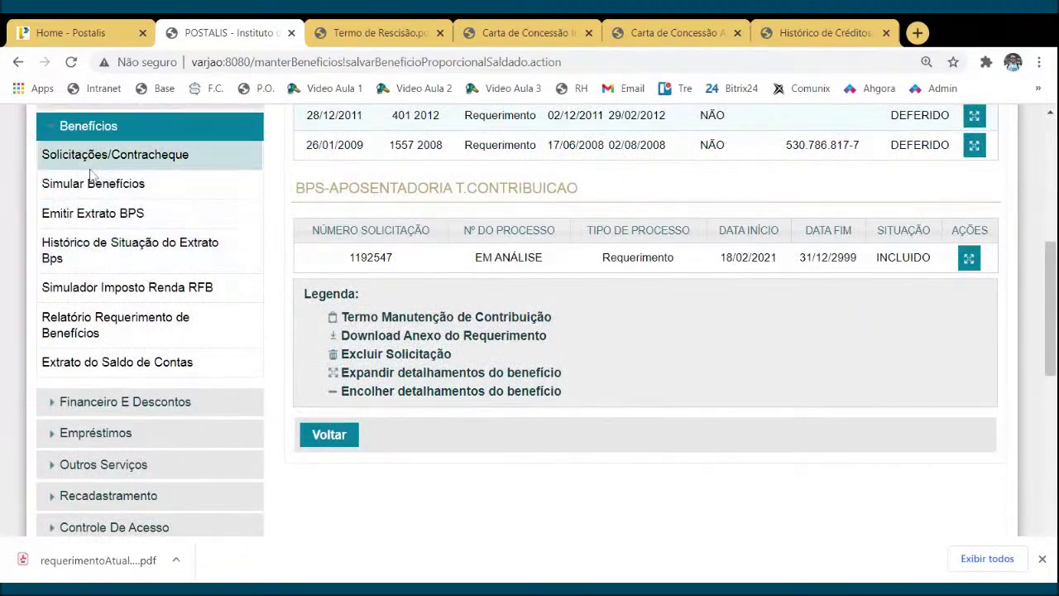
scroll(89, 178, "up", 2)
Step: Highlight the history title and the new BPS-APOSENTADORIA T.CONTRIBUICAO row ending 31/12/2999
left_click_drag(526, 134, 737, 137)
left_click(736, 136)
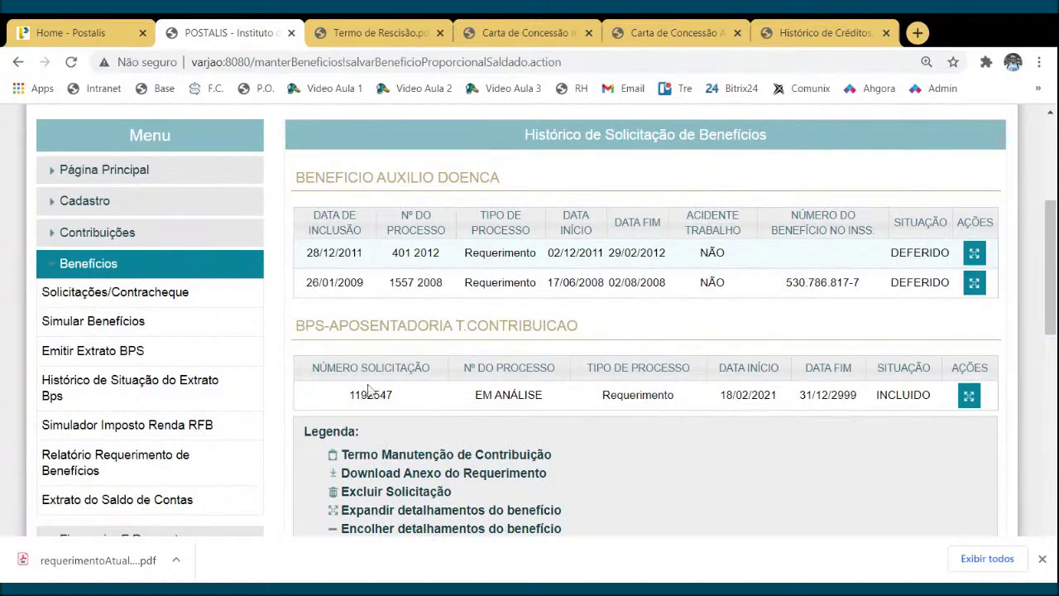
left_click_drag(351, 415, 741, 421)
left_click(746, 423)
left_click_drag(800, 396, 858, 410)
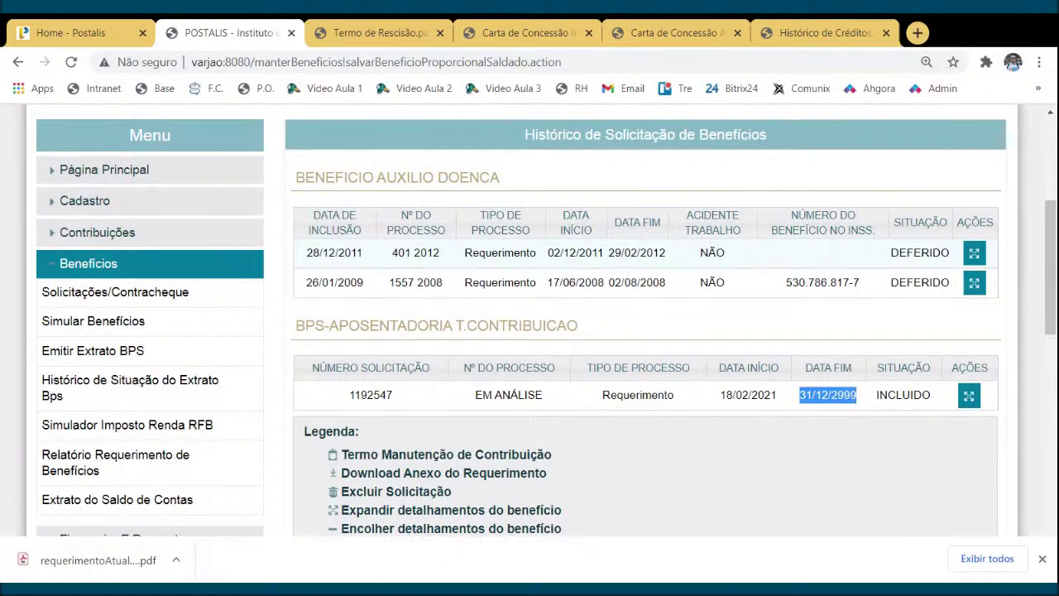
left_click(846, 395)
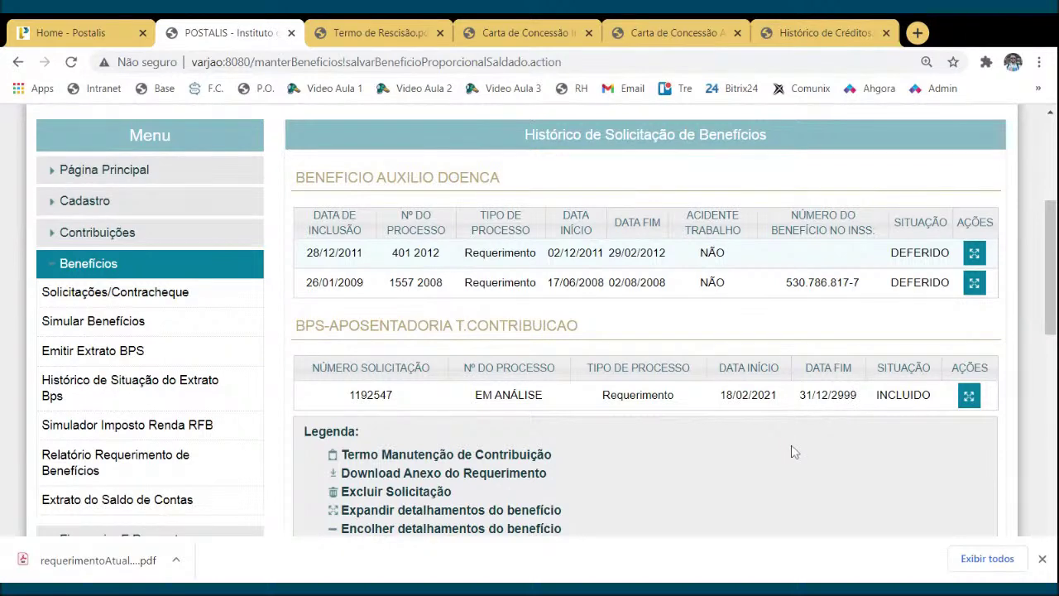
Step: Highlight the new request's INCLUIDO status and the older sickness benefit's DEFERIDO status
double_click(902, 395)
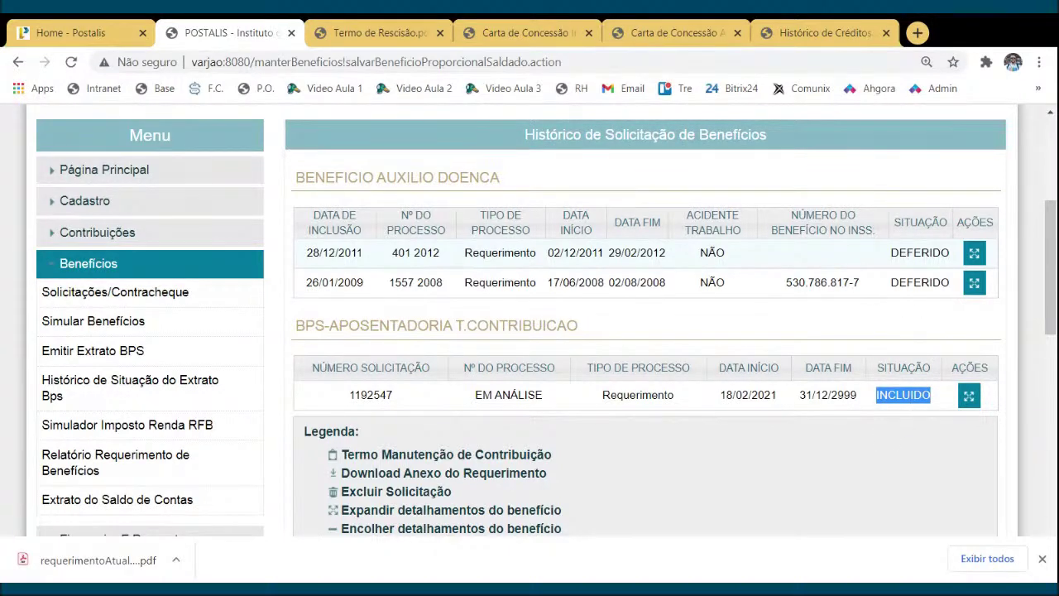
left_click(891, 392)
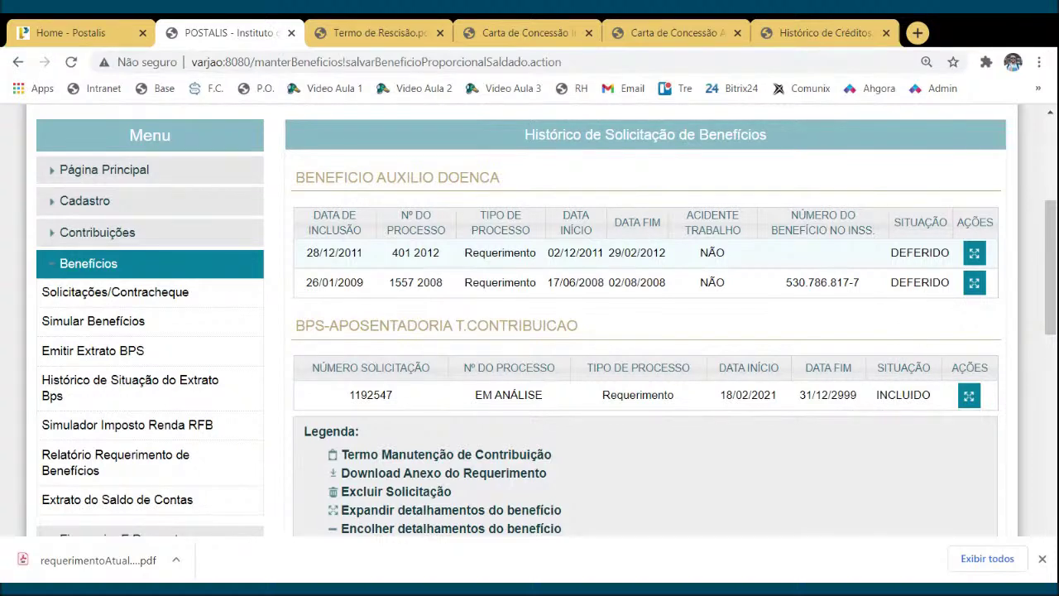
double_click(919, 282)
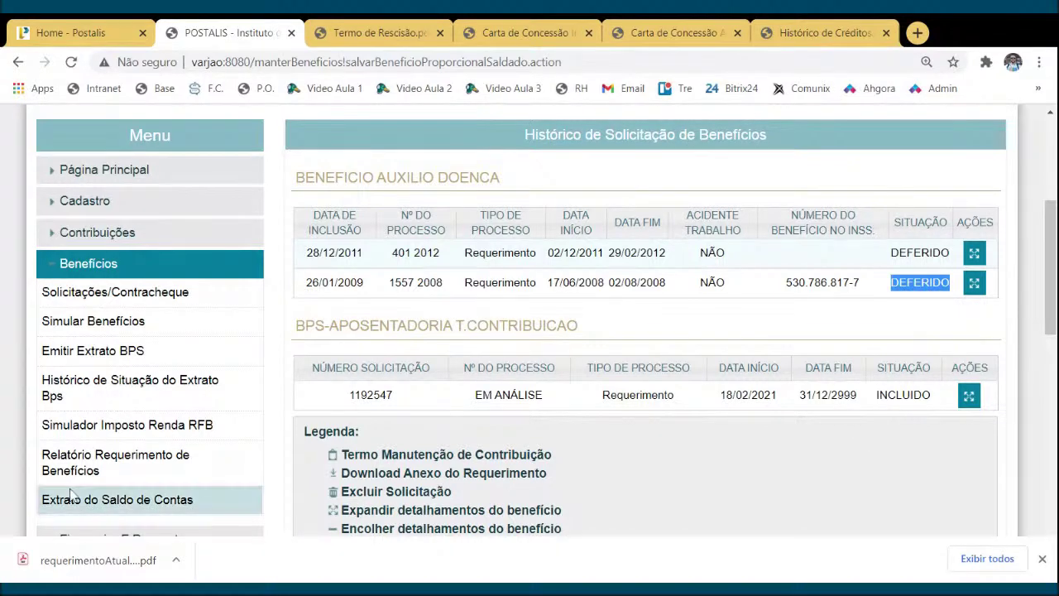